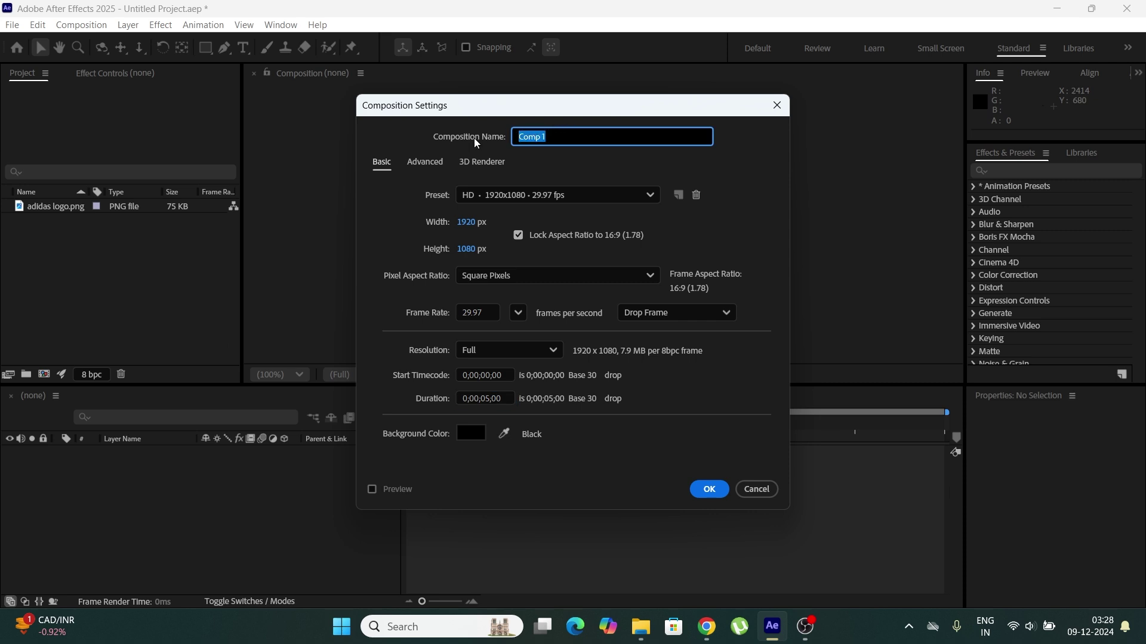
Create a 1920x1080 composition named Logo Animation that uses the Cinema 4D renderer.
text(Logo Animation)
click(473, 159)
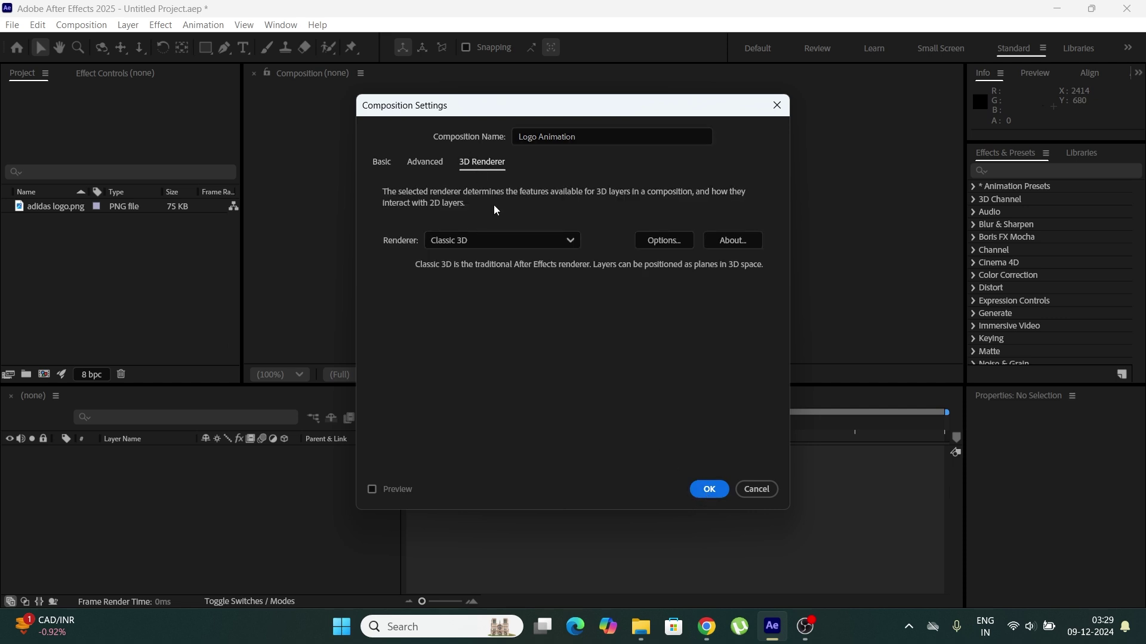
click(546, 239)
click(534, 298)
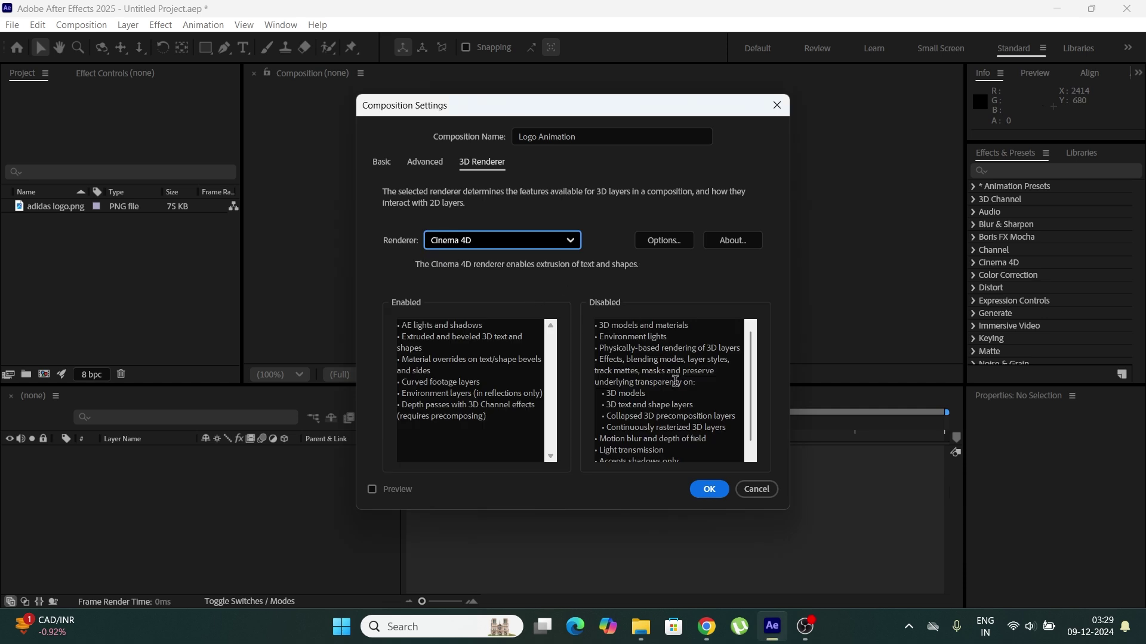
click(702, 492)
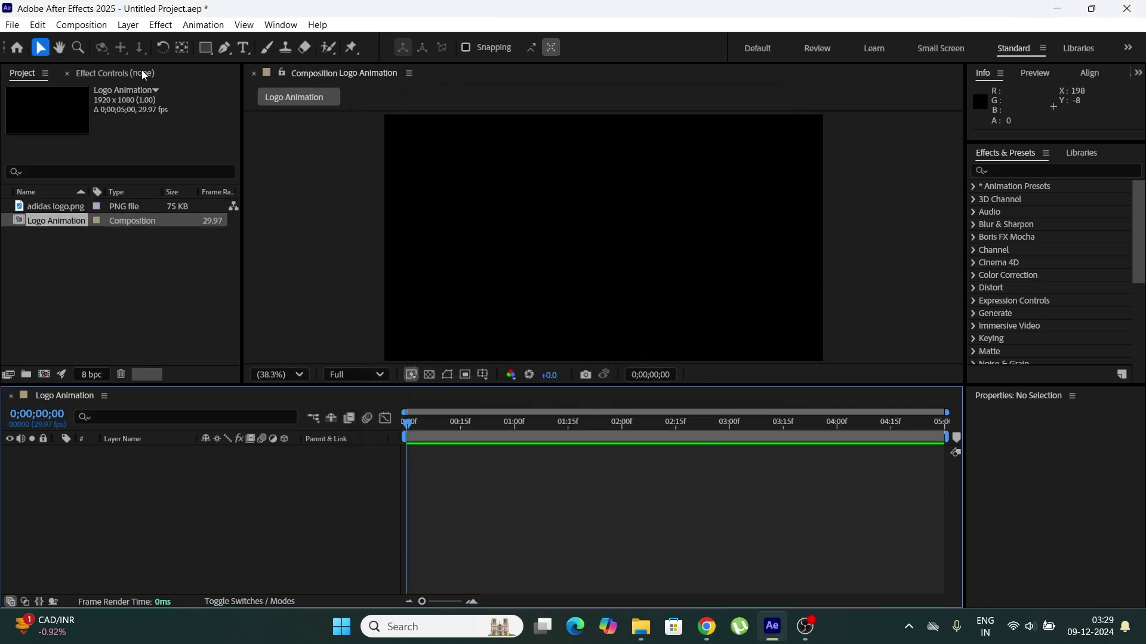
Add adidas logo.png to the Logo Animation composition and set the layer's scale to 40%.
click(58, 207)
drag(58, 207, 60, 515)
key(s)
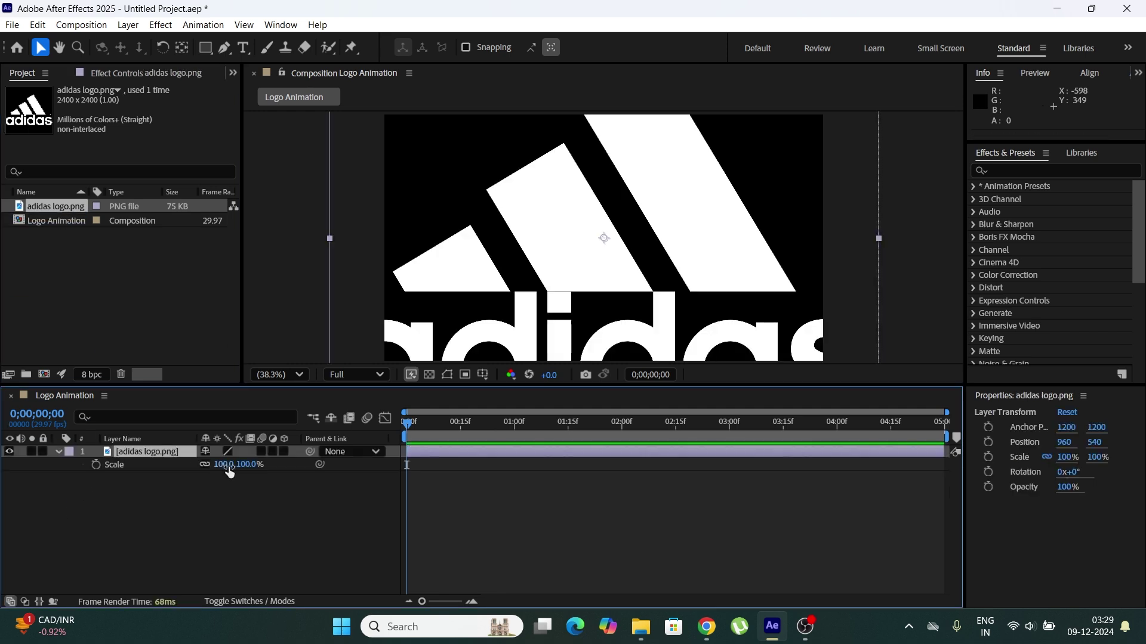
drag(241, 465, 196, 465)
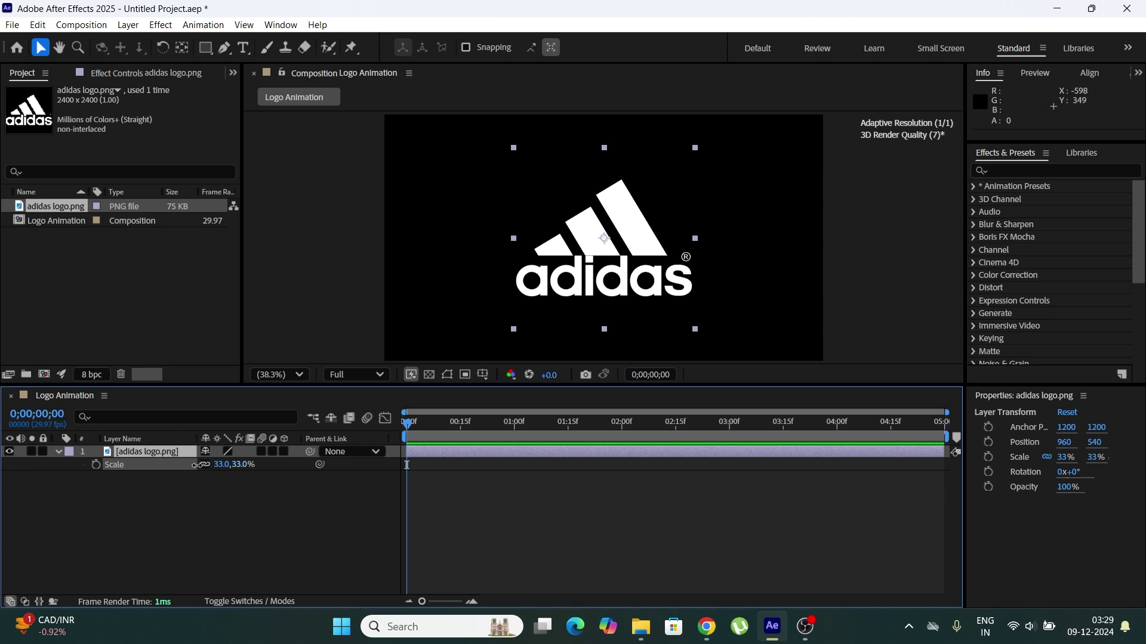
drag(196, 466, 202, 465)
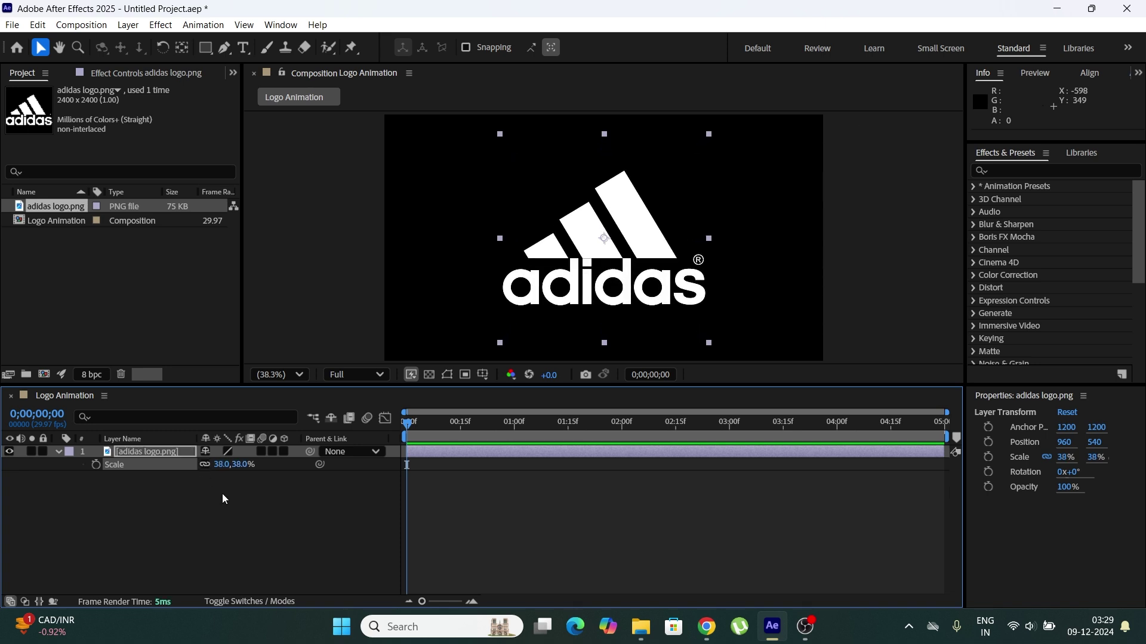
click(238, 466)
text(40)
key(Return)
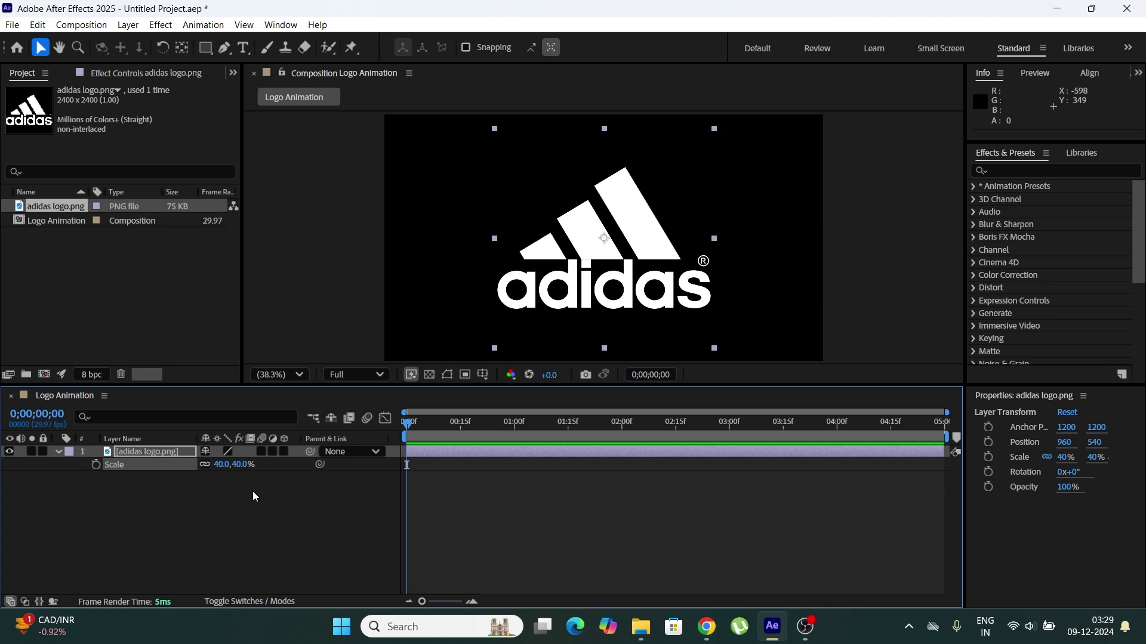
click(334, 302)
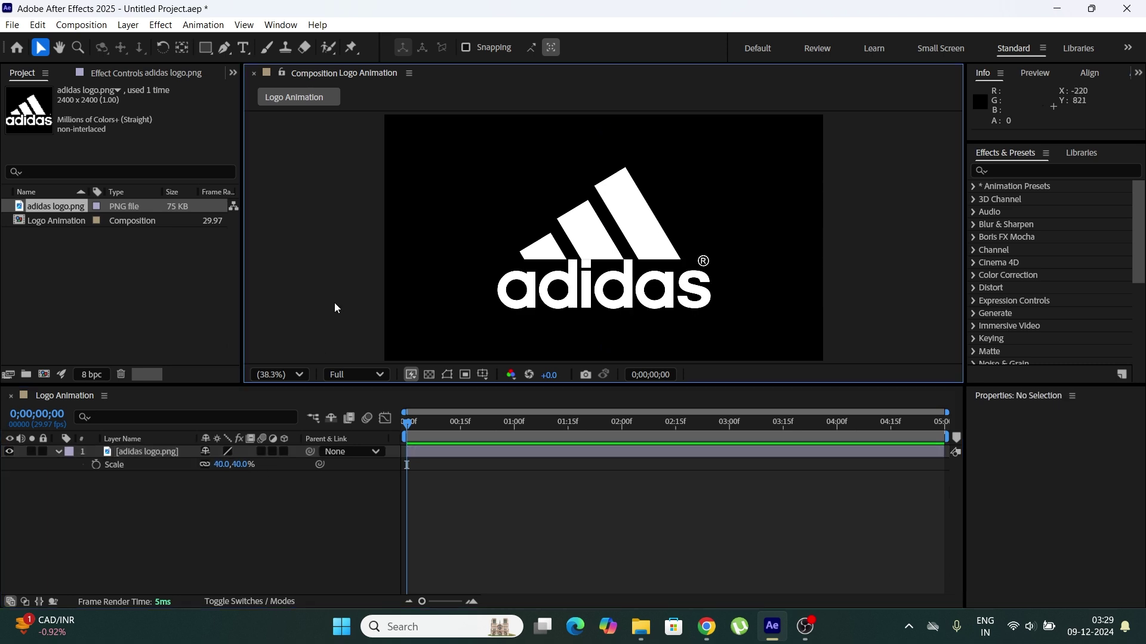
click(59, 453)
Pre-compose the adidas logo layer as Logo, moving all attributes into the new composition.
click(138, 454)
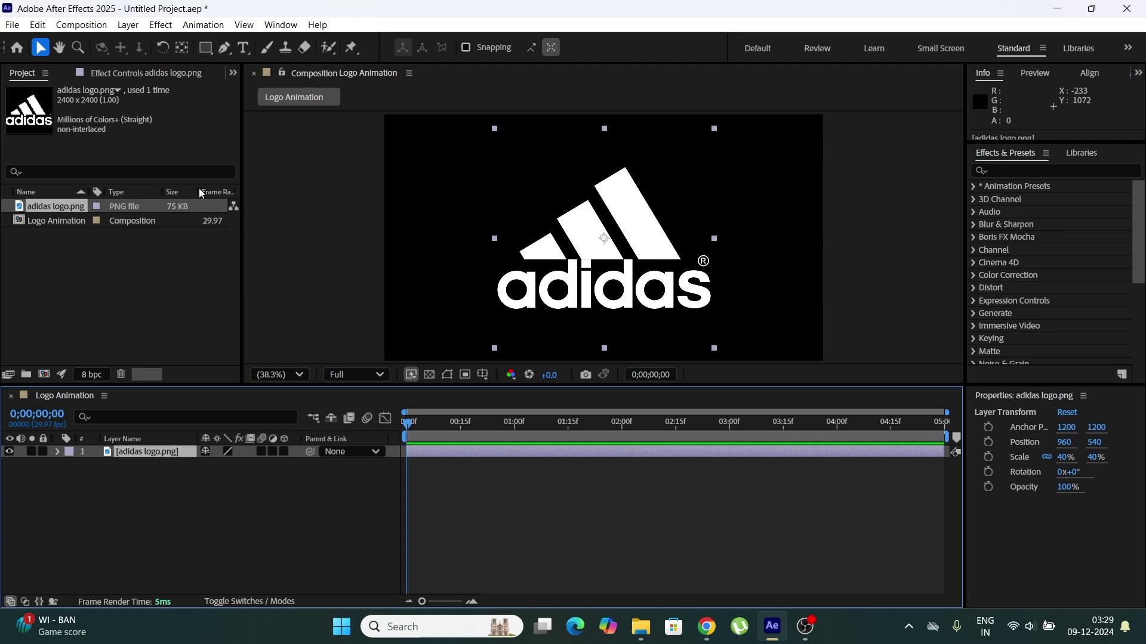
click(127, 24)
click(204, 520)
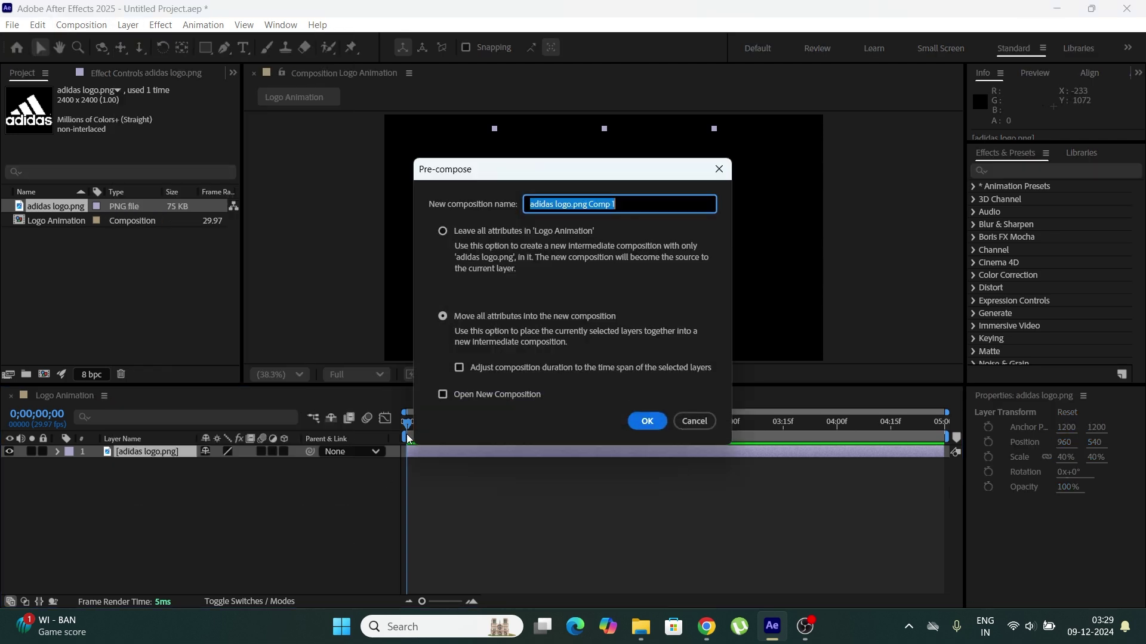
click(631, 204)
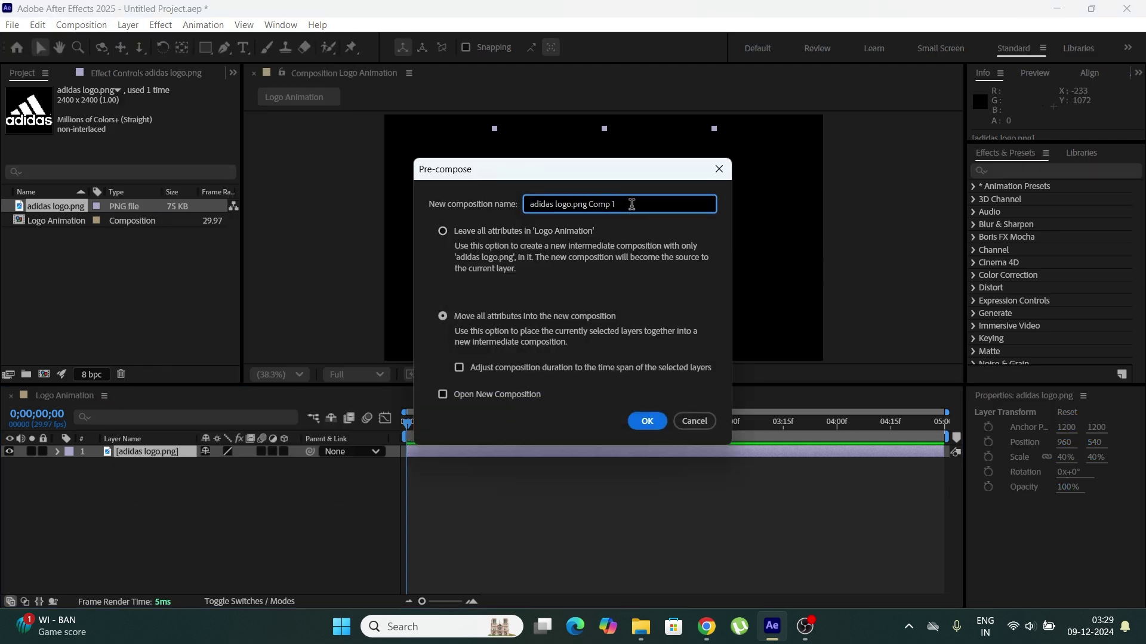
key(BackSpace)
key(BackSpace)
key(BackSpace)
key(BackSpace)
key(BackSpace)
key(BackSpace)
key(BackSpace)
key(BackSpace)
key(BackSpace)
key(BackSpace)
key(BackSpace)
key(BackSpace)
key(BackSpace)
key(BackSpace)
key(BackSpace)
key(BackSpace)
key(BackSpace)
key(BackSpace)
key(BackSpace)
key(BackSpace)
text(Logo)
click(485, 314)
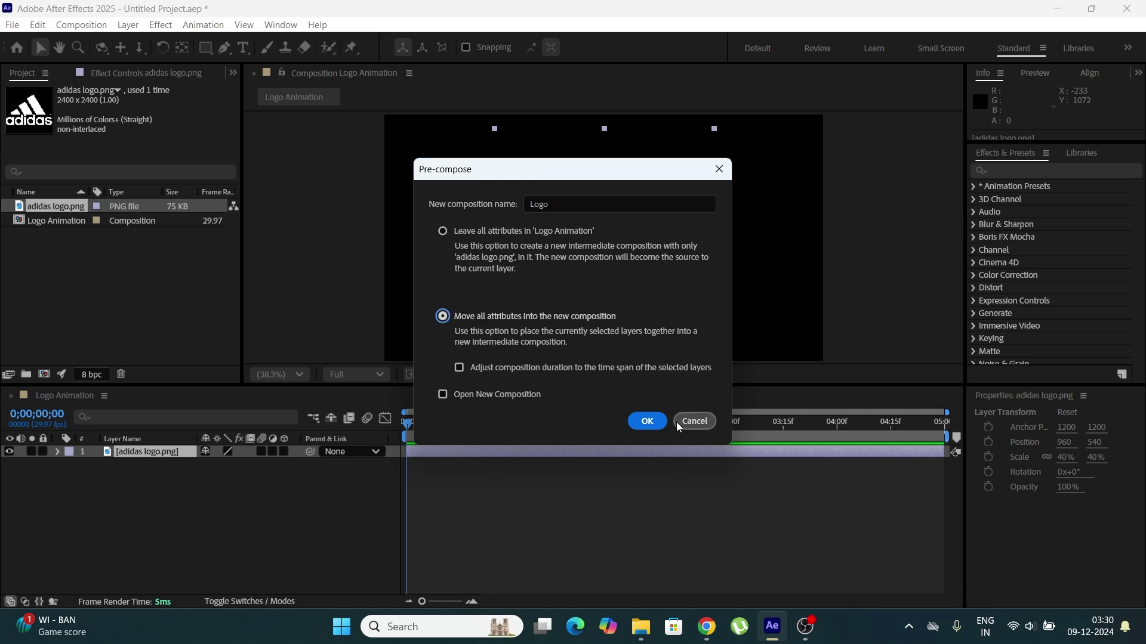
click(647, 421)
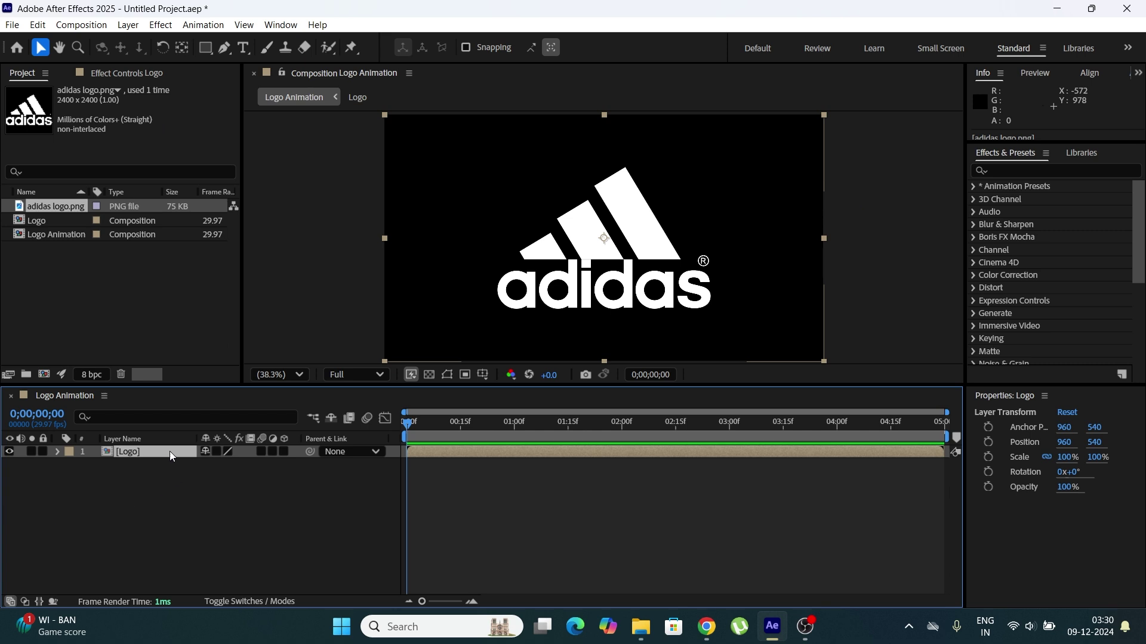
Duplicate the Logo layer and rename the upper copy Logo Red.
key(ctrl+d)
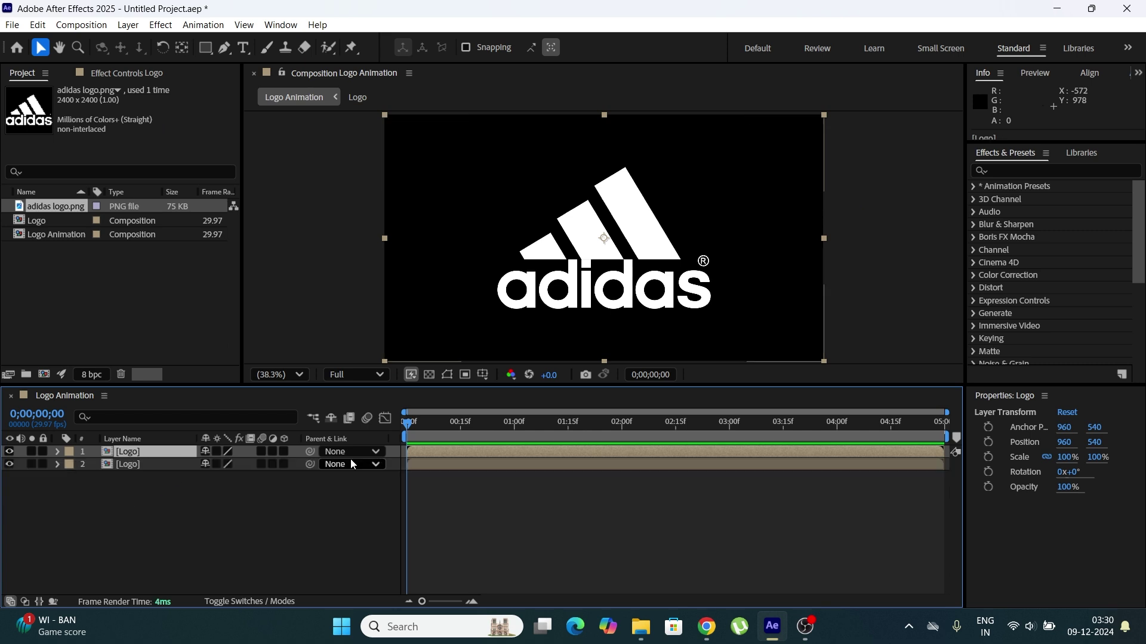
right_click(120, 454)
click(189, 410)
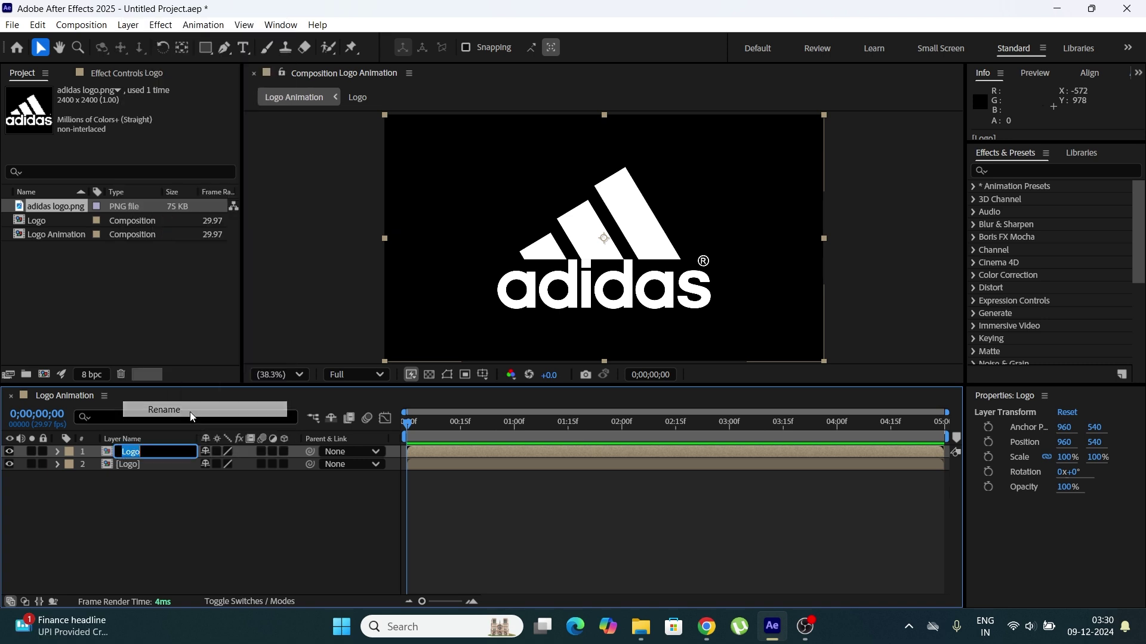
click(154, 453)
text(Red)
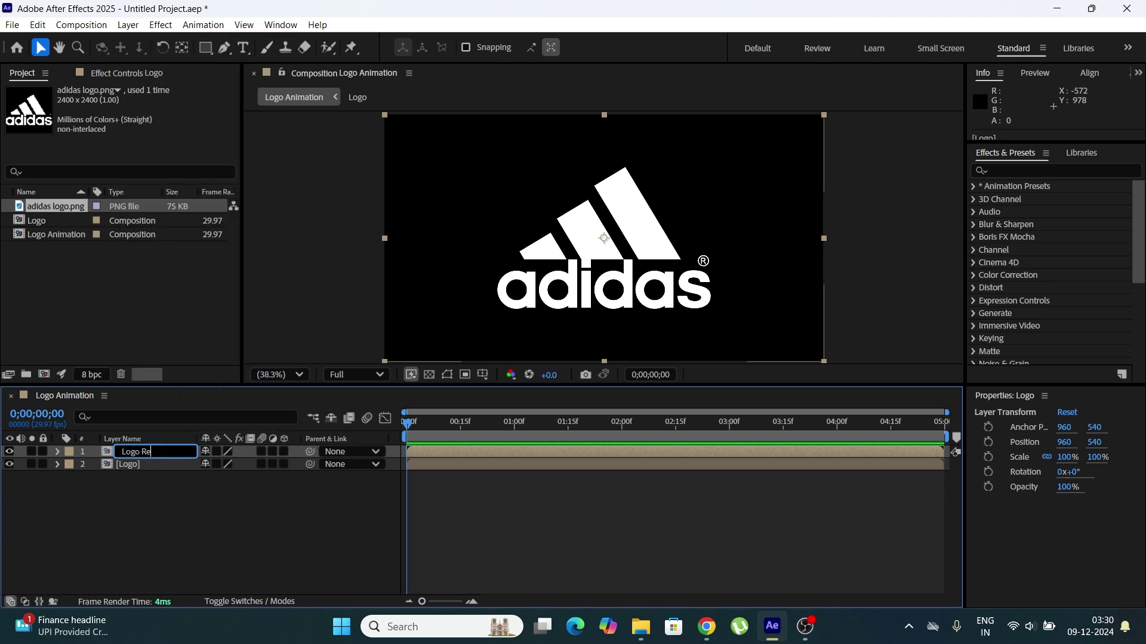
key(Return)
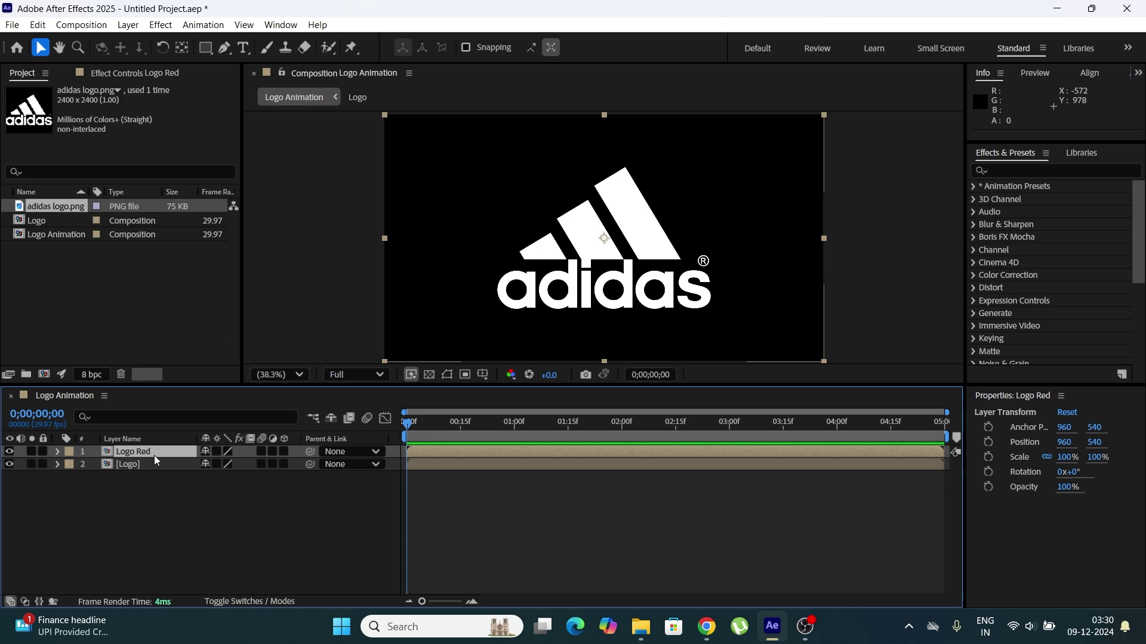
Auto-trace the Logo Red layer into masks and turn on the display of mask and shape paths.
click(127, 25)
click(173, 498)
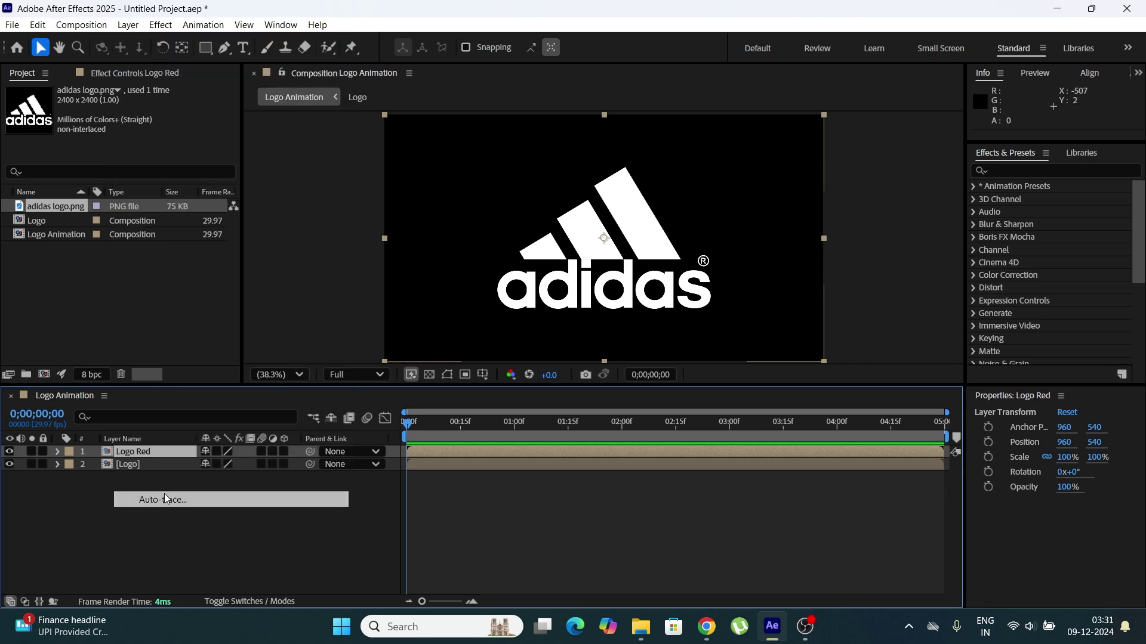
click(627, 440)
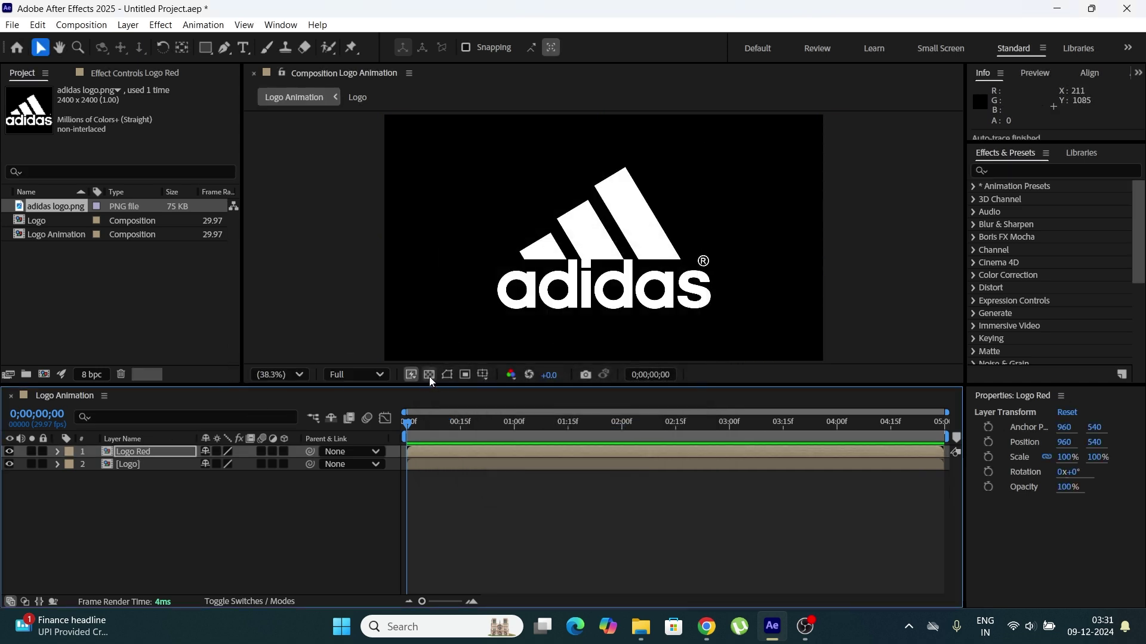
click(447, 375)
Find the Saber effect, apply it to the Logo Red layer and choose the Hard Core preset.
click(1045, 171)
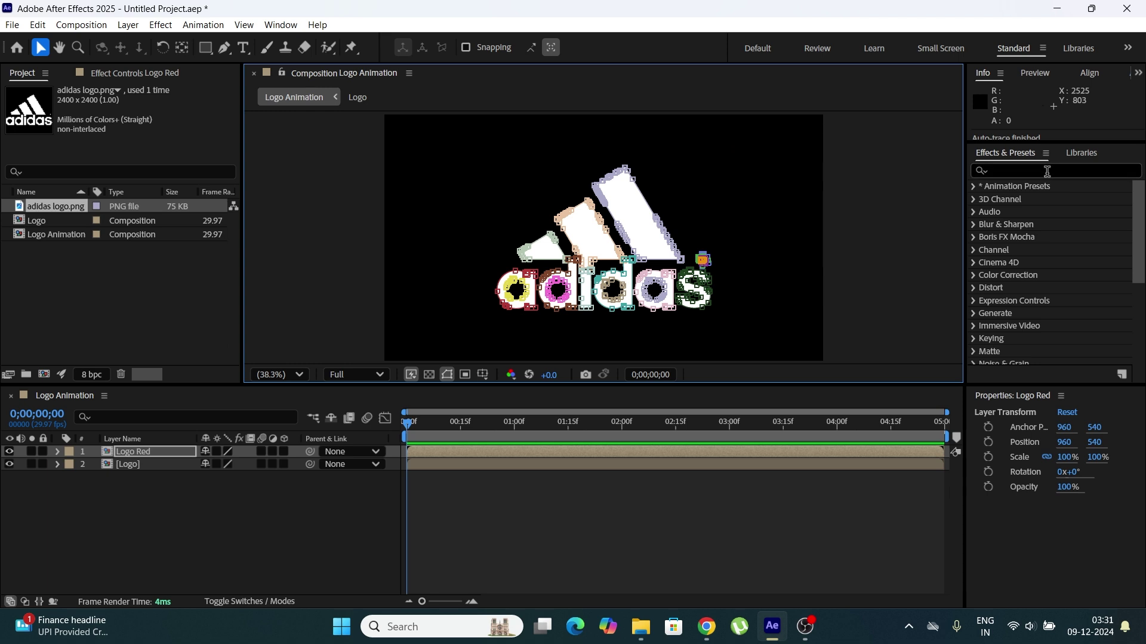
click(1049, 173)
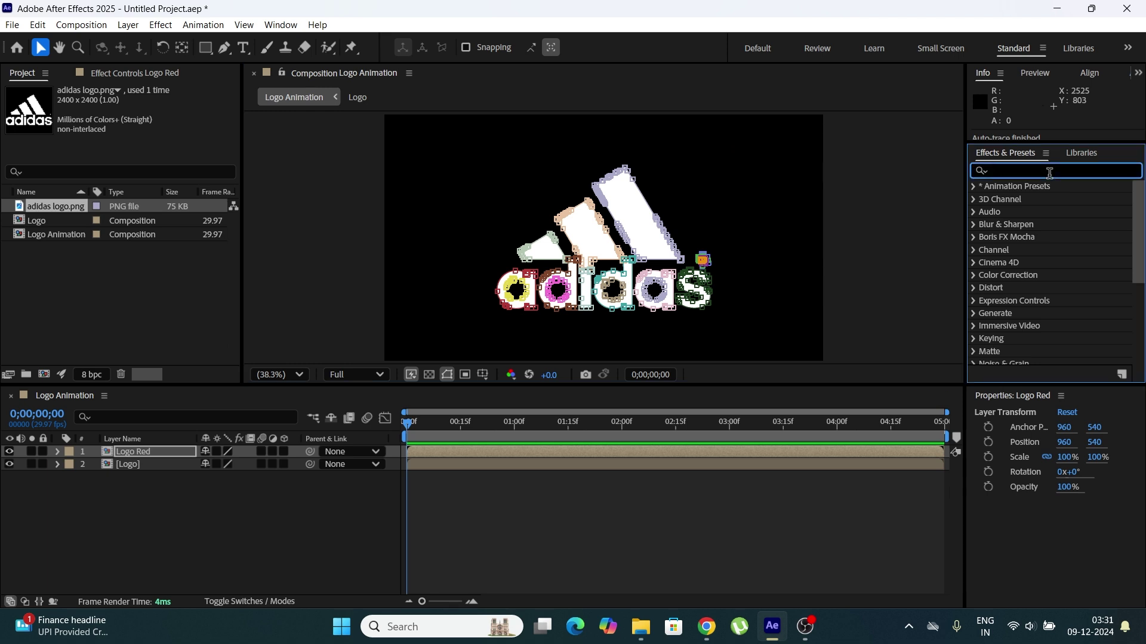
text(saber)
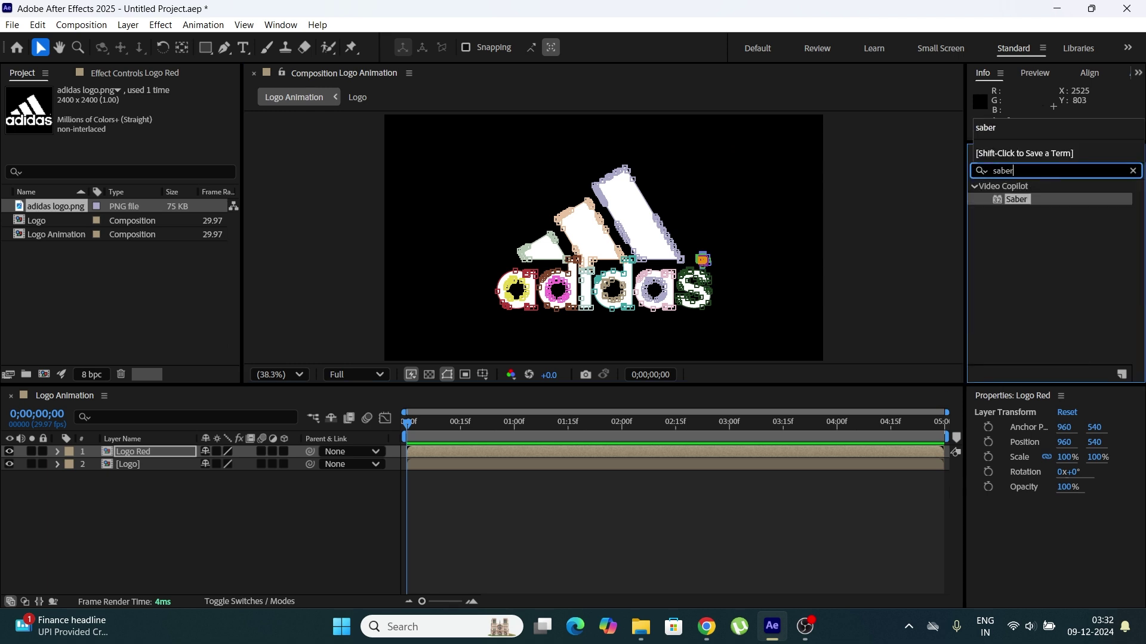
drag(1026, 199, 166, 453)
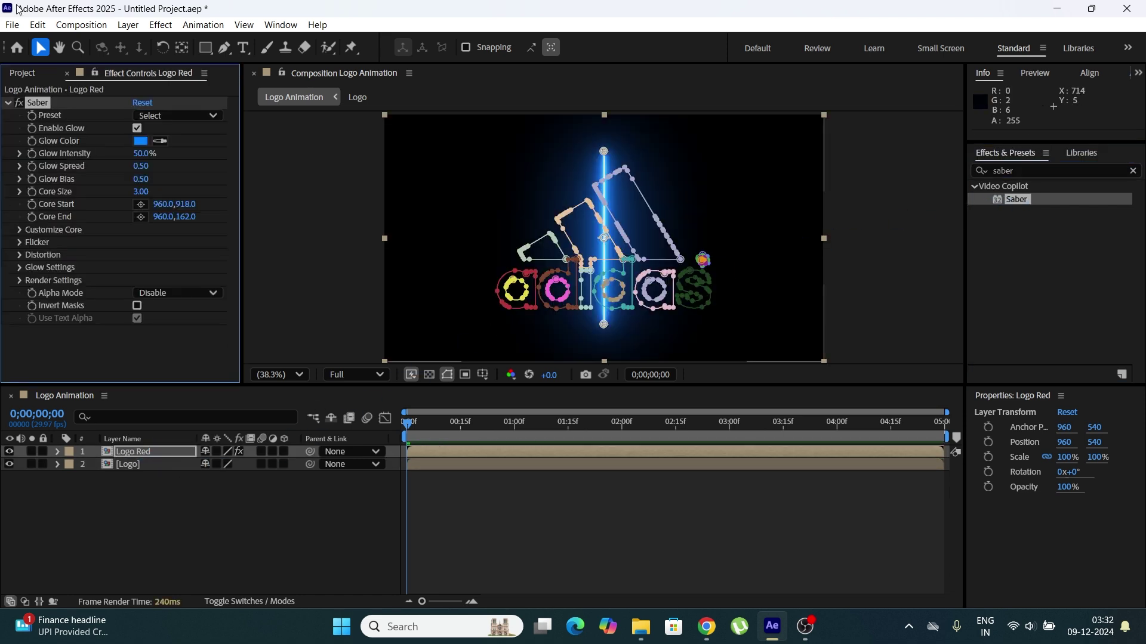
click(189, 116)
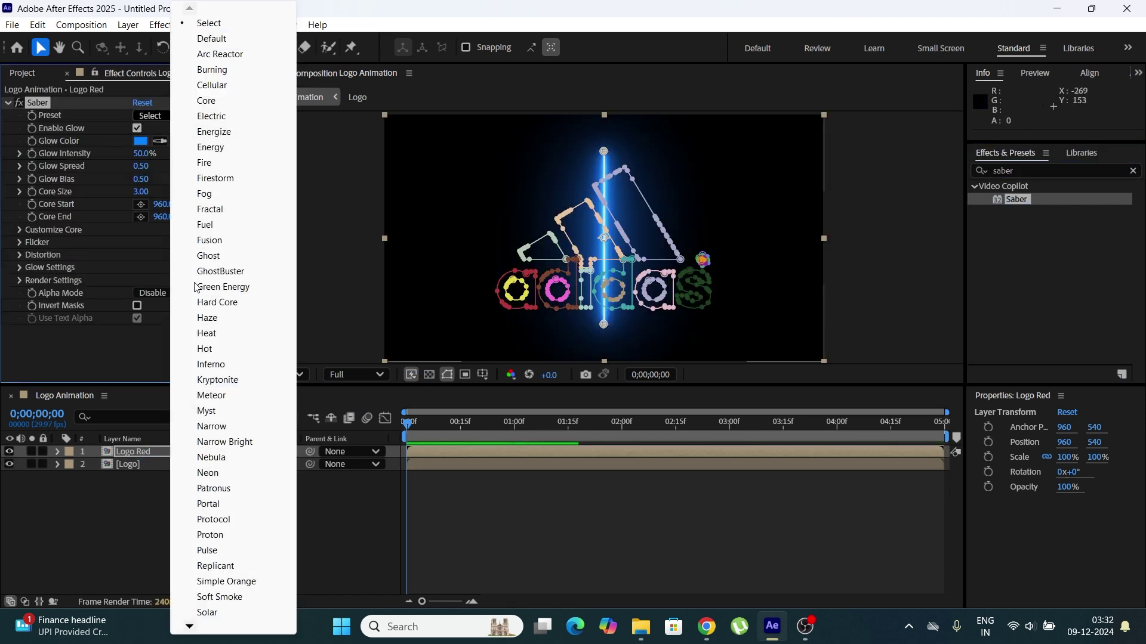
click(221, 303)
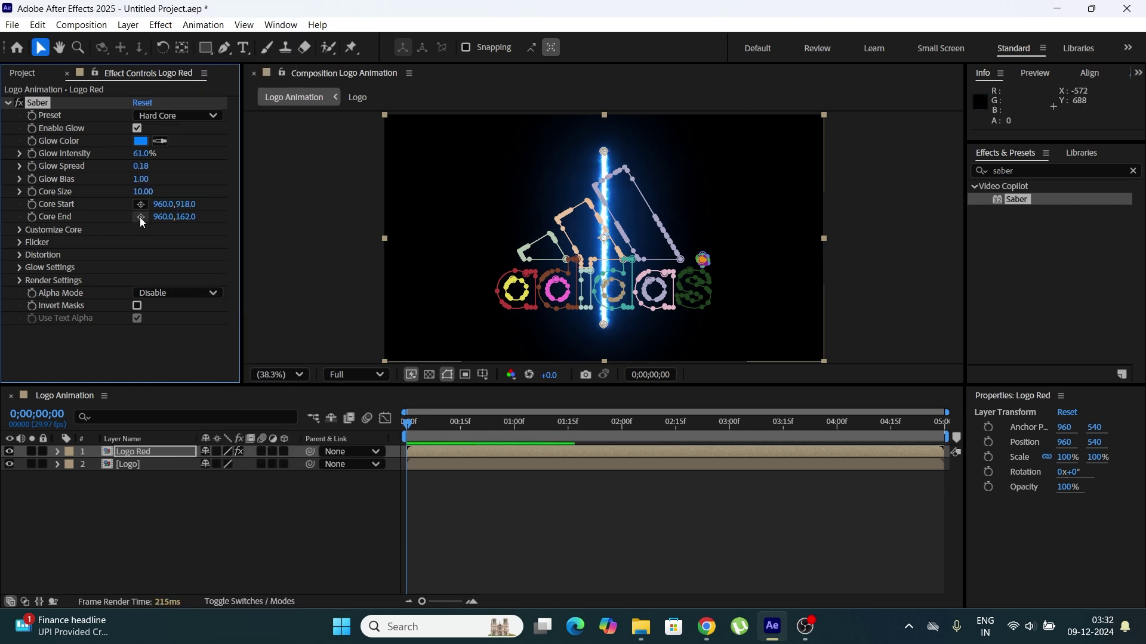
Set Saber's core size to 2 and its glow intensity to 50%.
click(144, 192)
text(2)
key(Return)
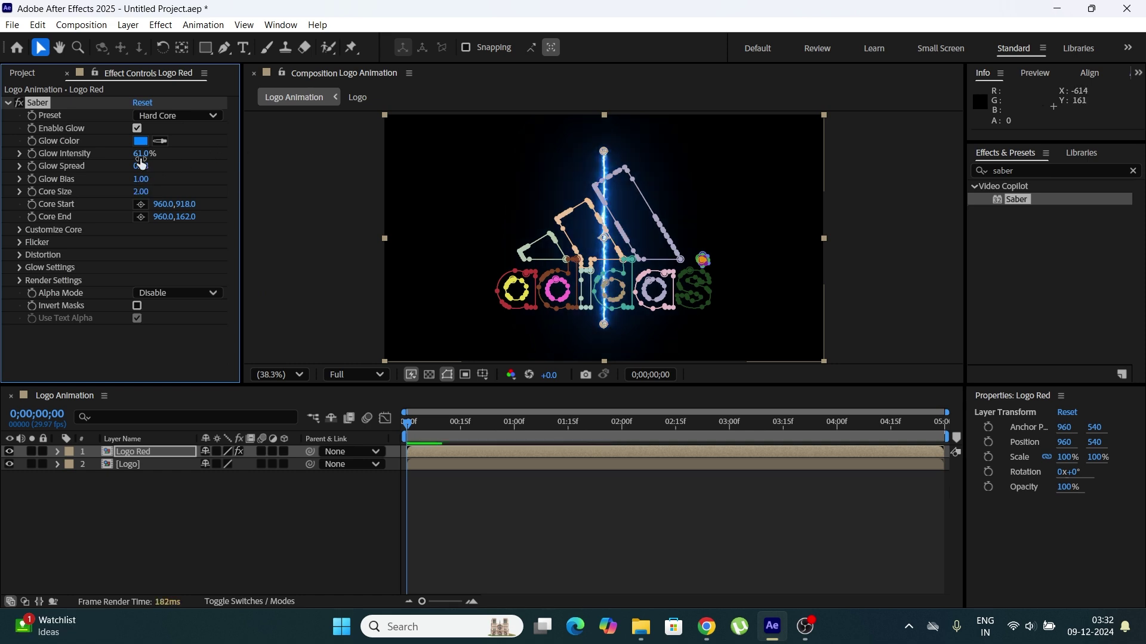
click(143, 154)
text(50)
key(Return)
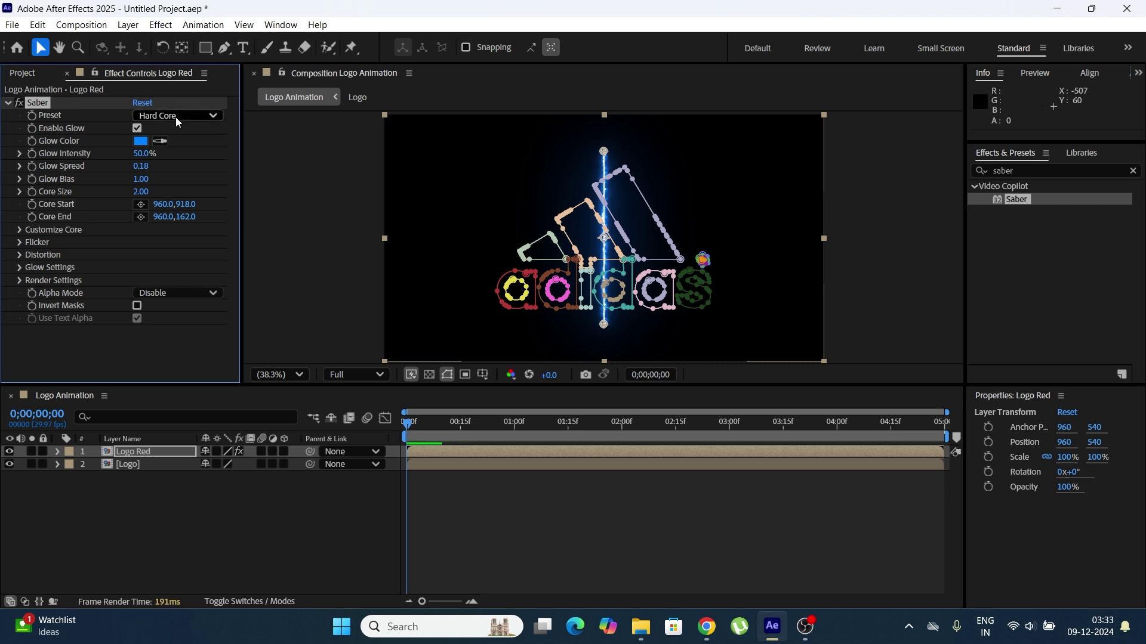
Change Saber's glow color to pure red and set the glow bias to 0.5.
click(141, 141)
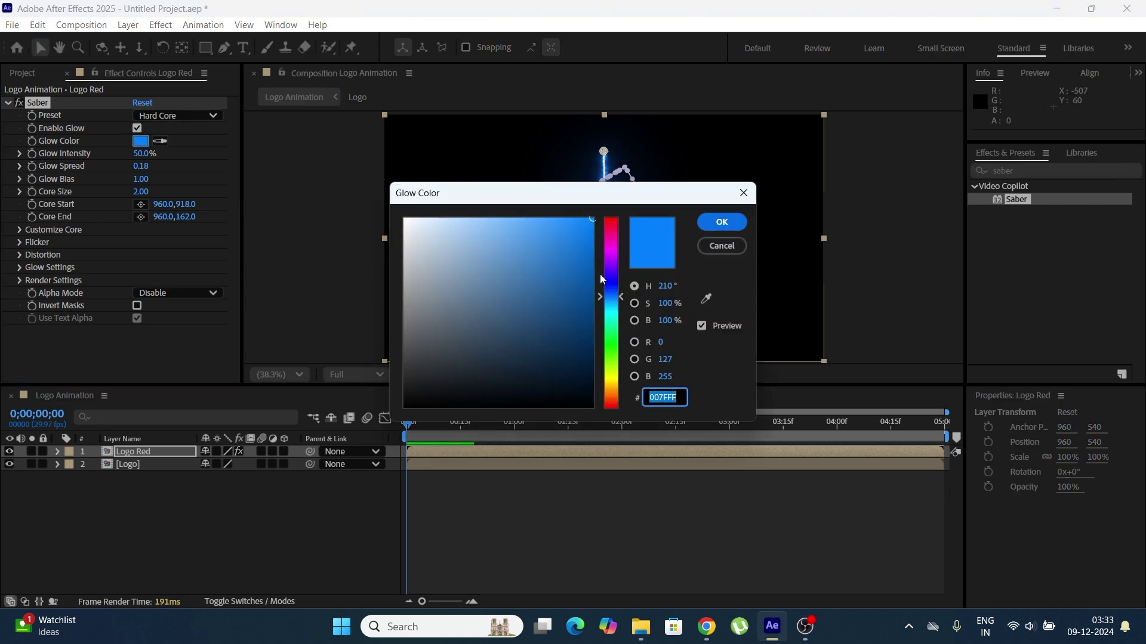
drag(611, 246, 687, 200)
click(721, 222)
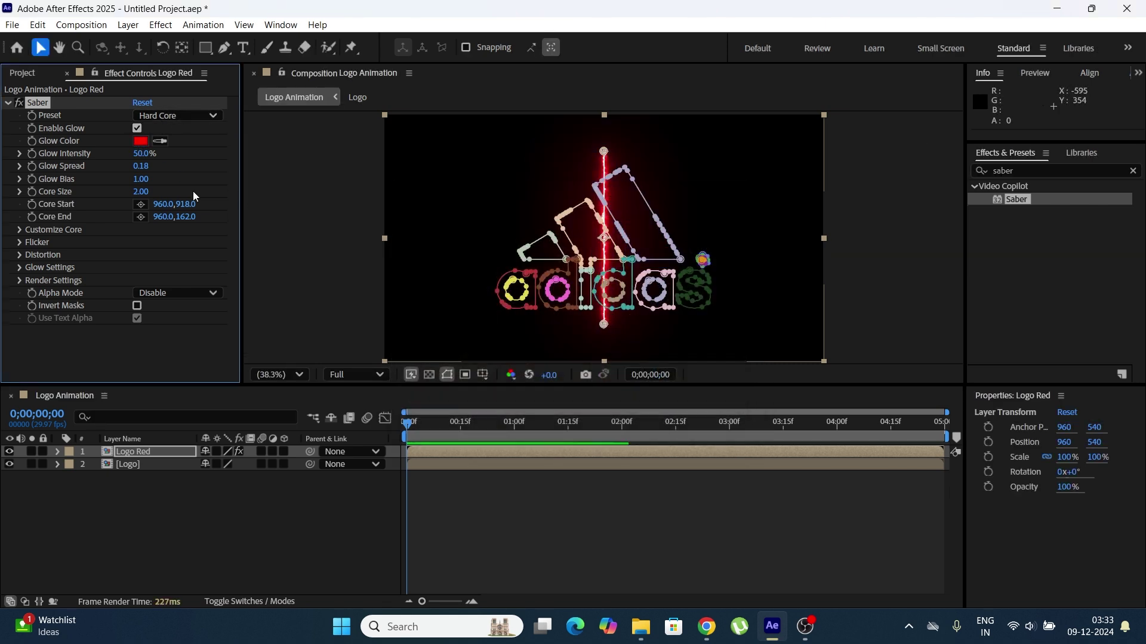
click(142, 180)
text(0.5)
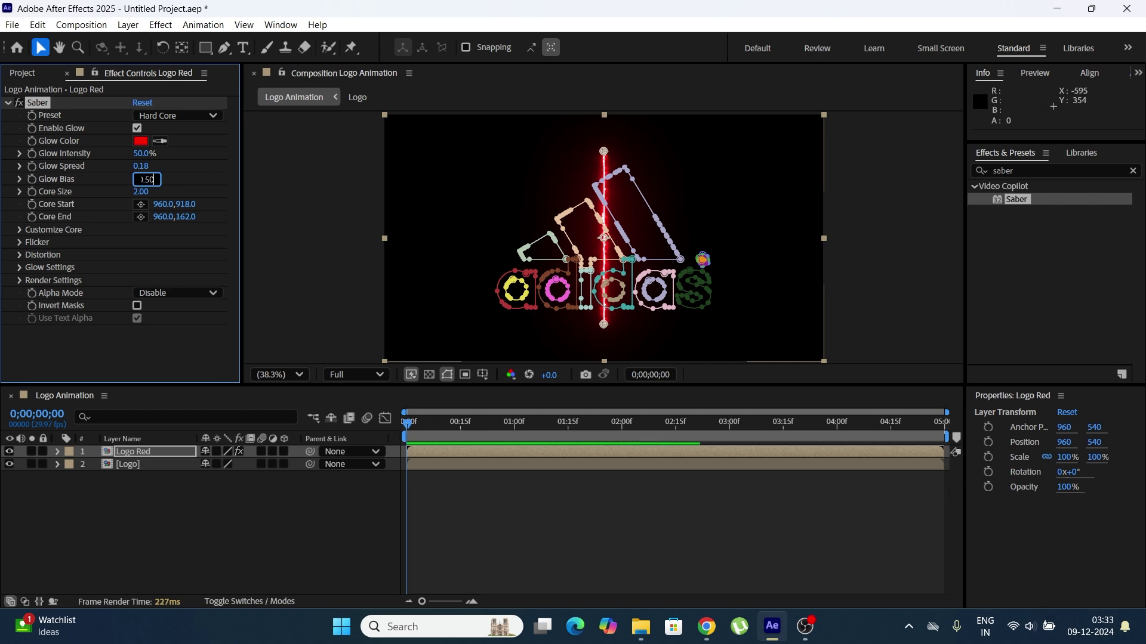
key(Return)
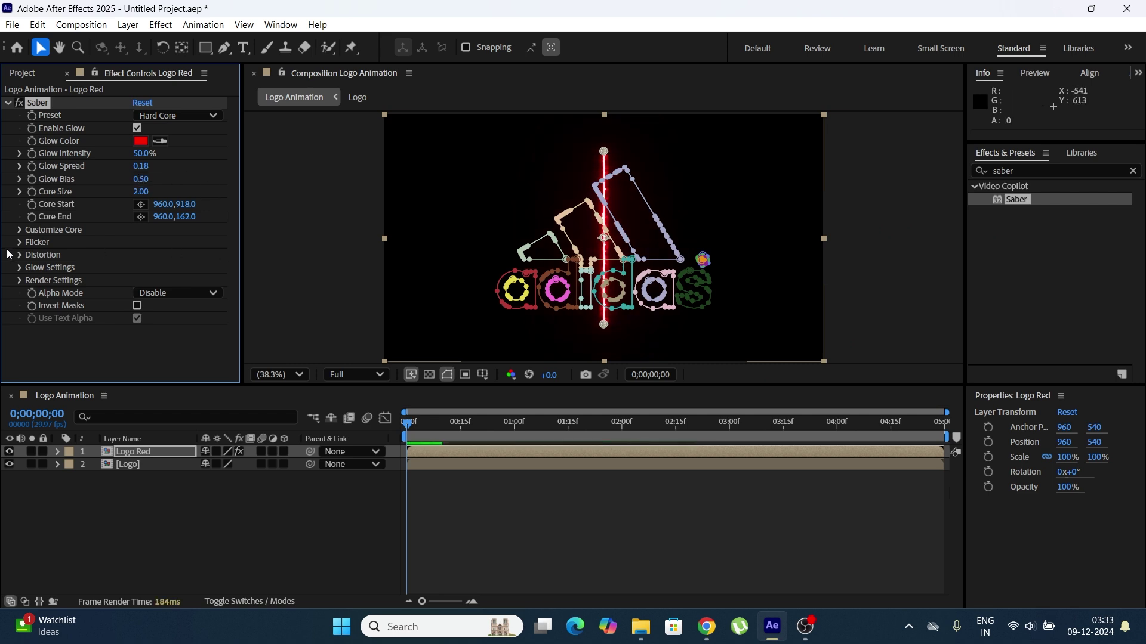
Set Saber's core type to Layer Masks so the glow follows the traced logo outlines.
click(23, 230)
click(182, 242)
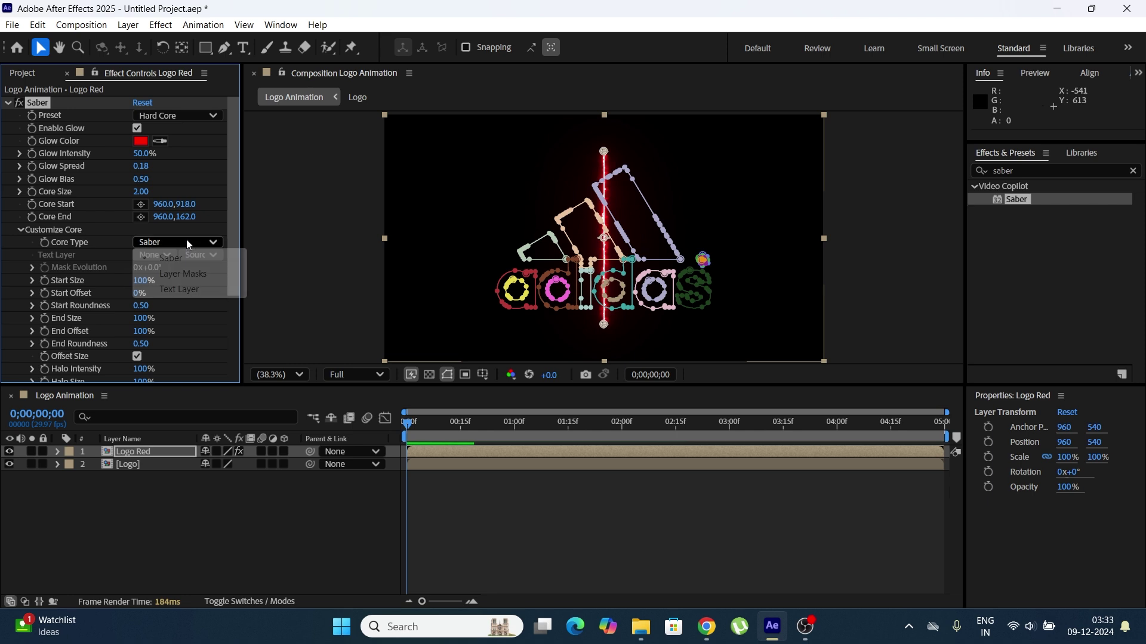
click(185, 275)
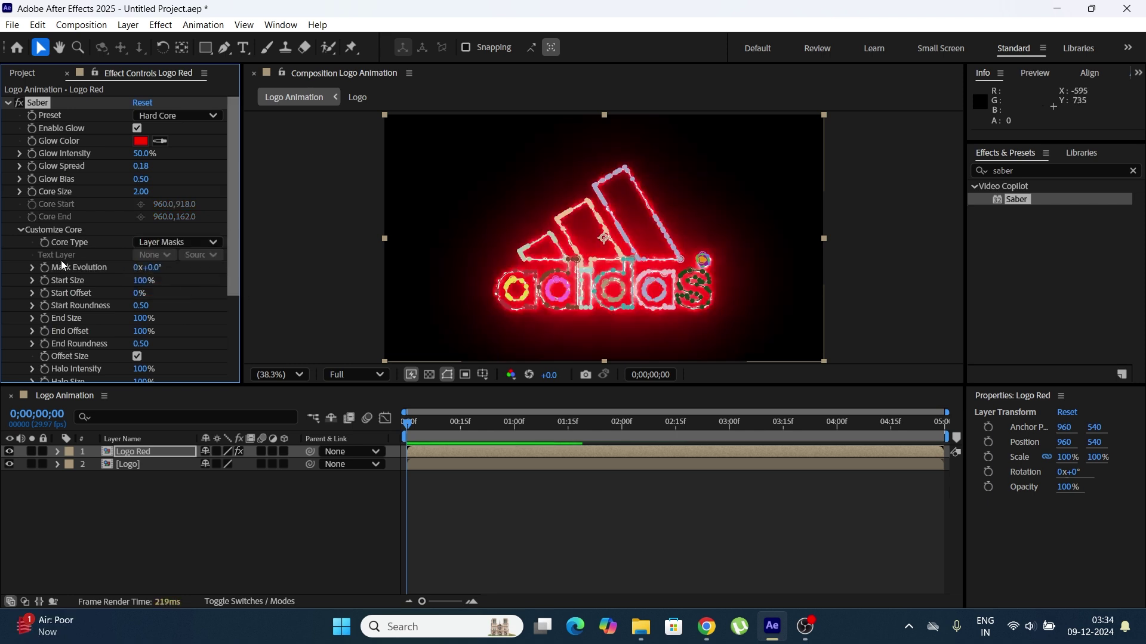
Set Saber's composite setting to Transparent in its render settings so the original logo shows through the glow.
scroll(89, 263, down, 4)
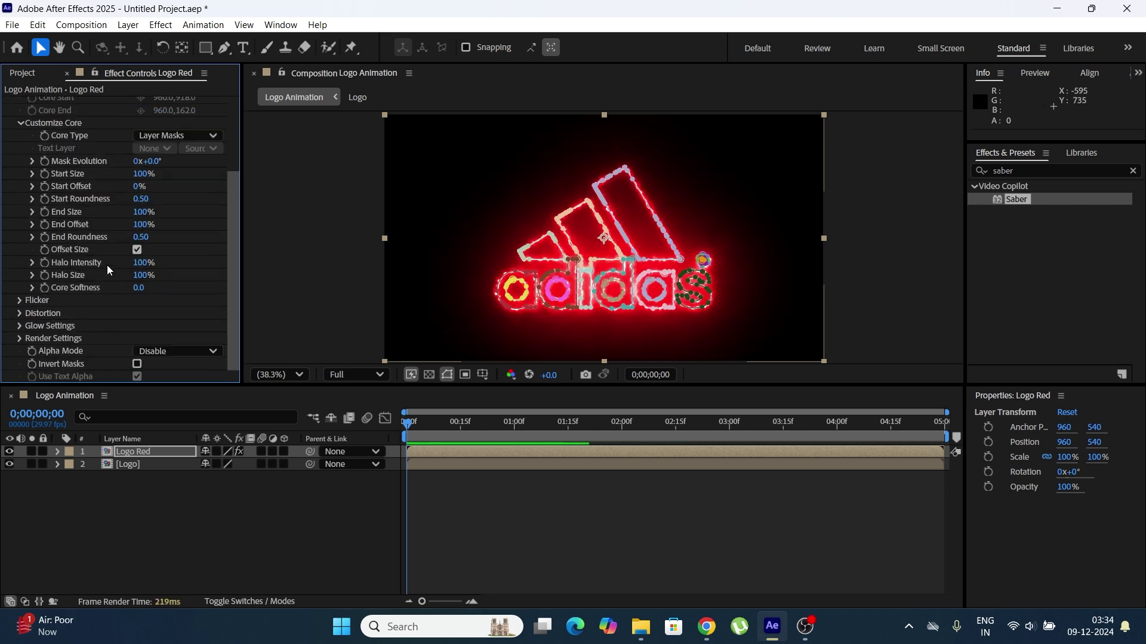
click(19, 339)
scroll(196, 306, down, 2)
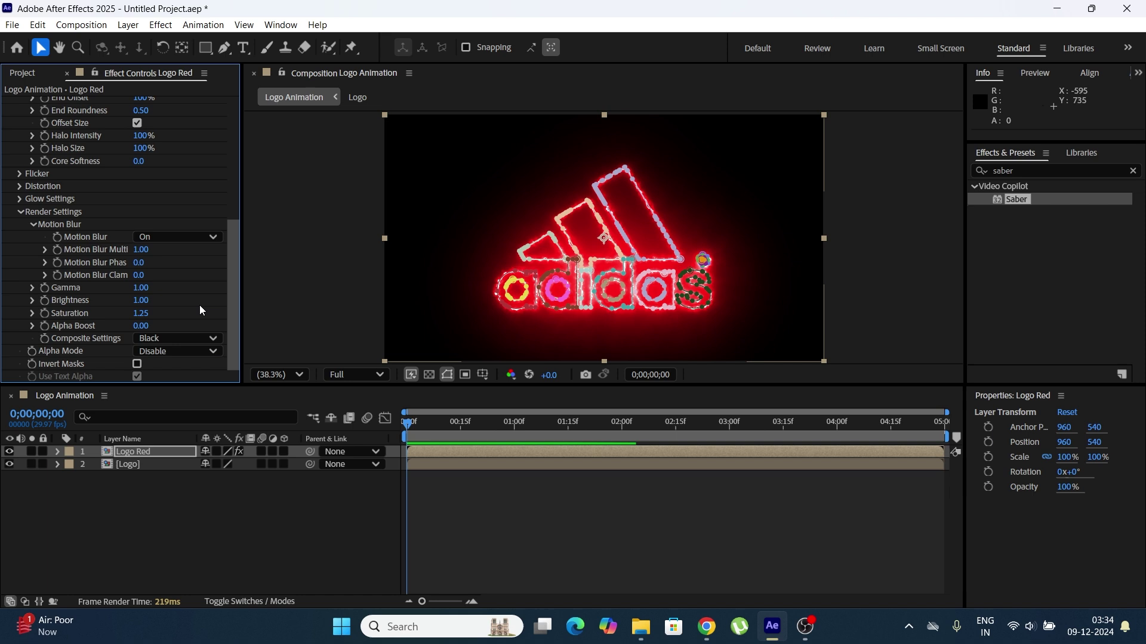
click(180, 339)
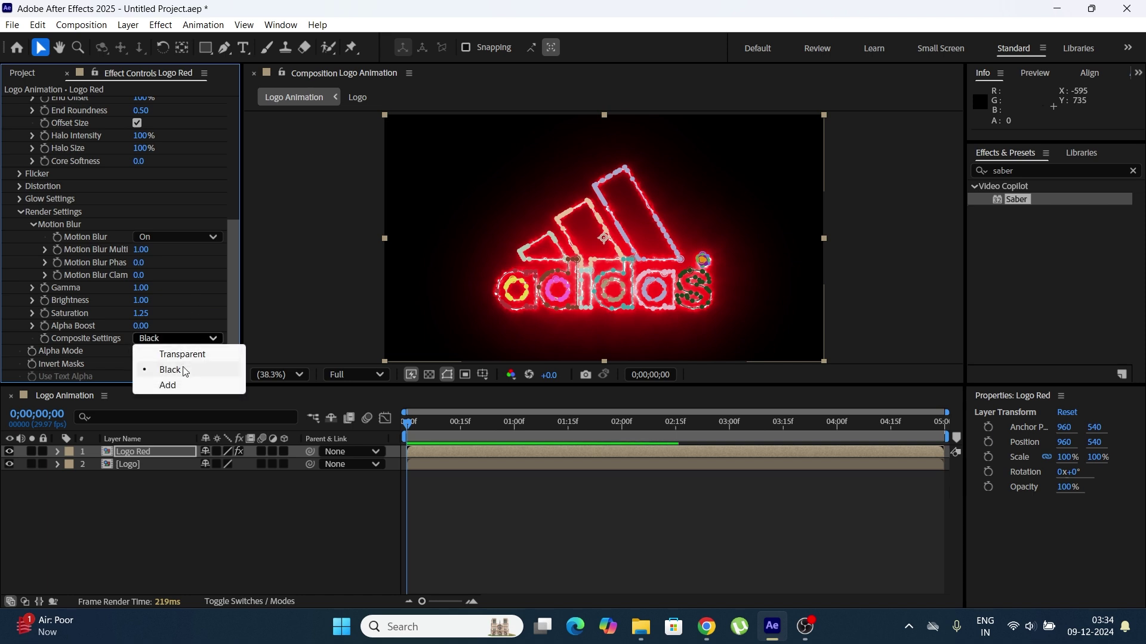
click(182, 354)
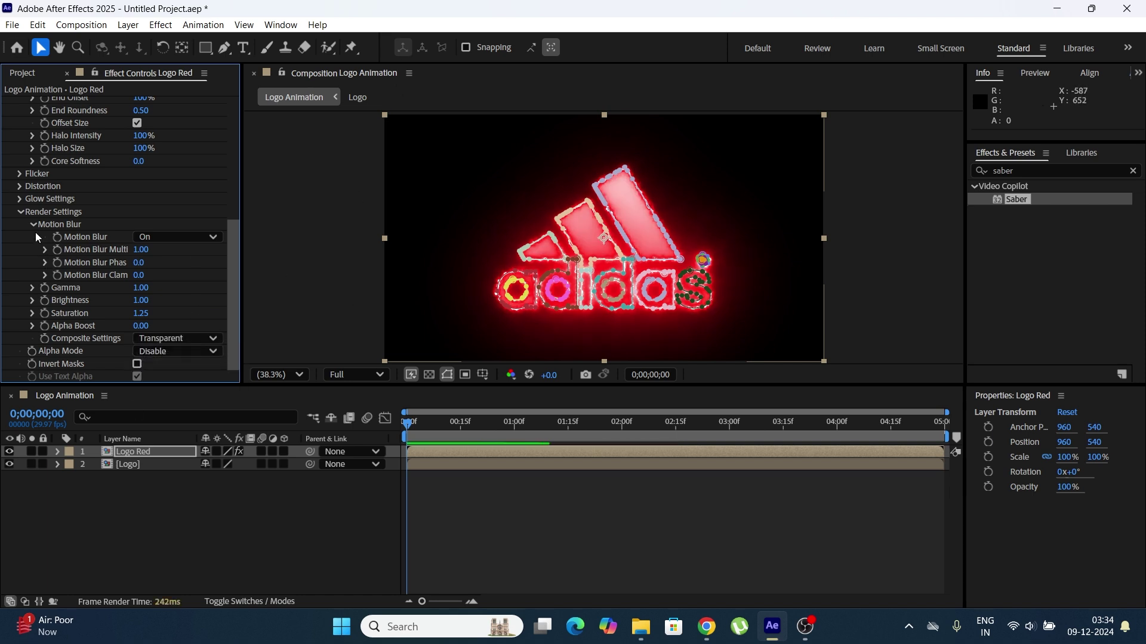
Set Saber's core start size to 0% and its end offset to 50%.
scroll(105, 214, up, 6)
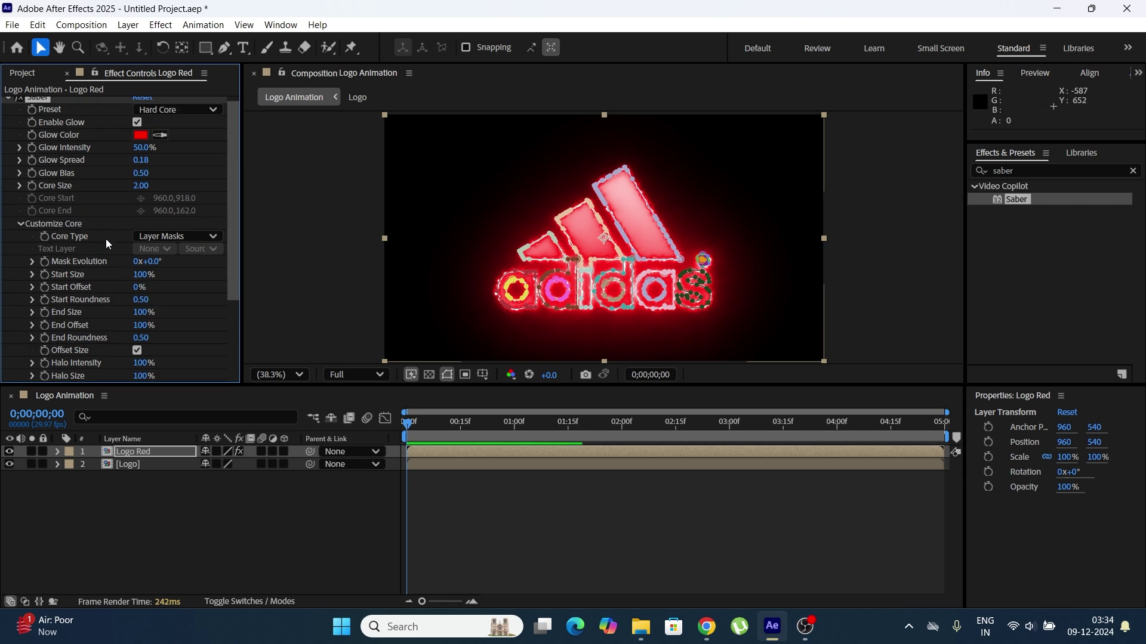
click(142, 241)
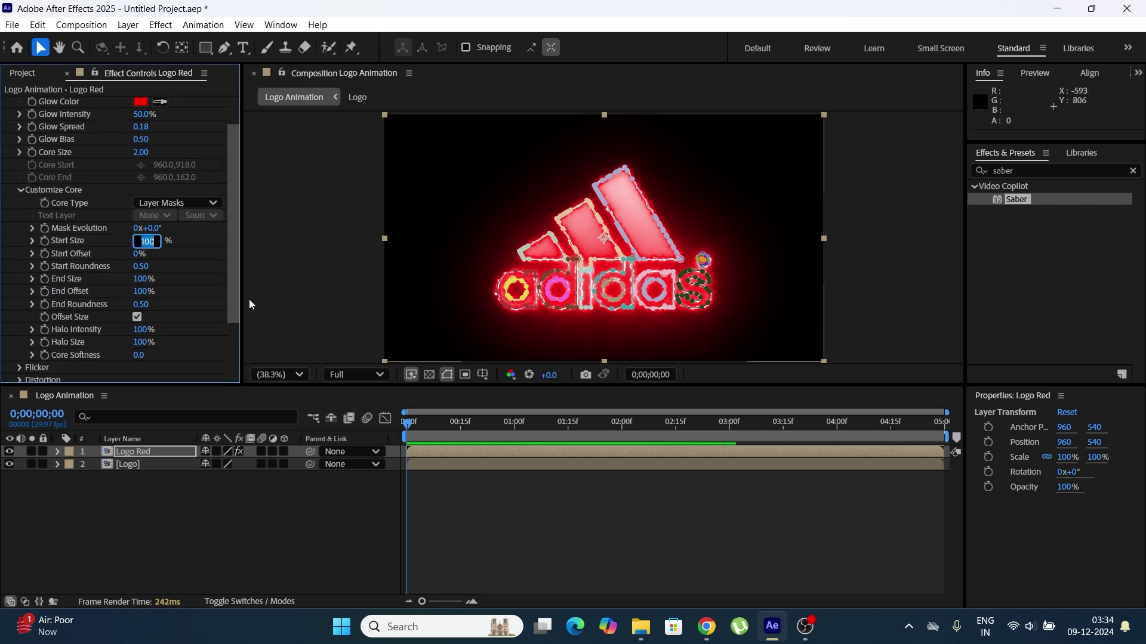
text(0)
key(Return)
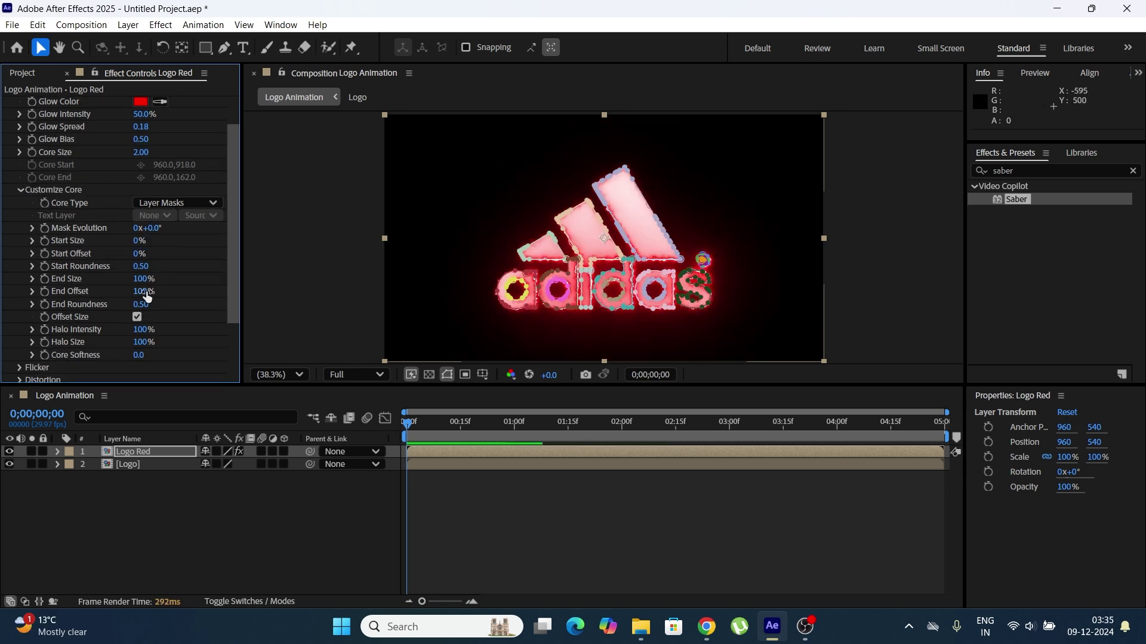
click(145, 292)
text(50)
key(Return)
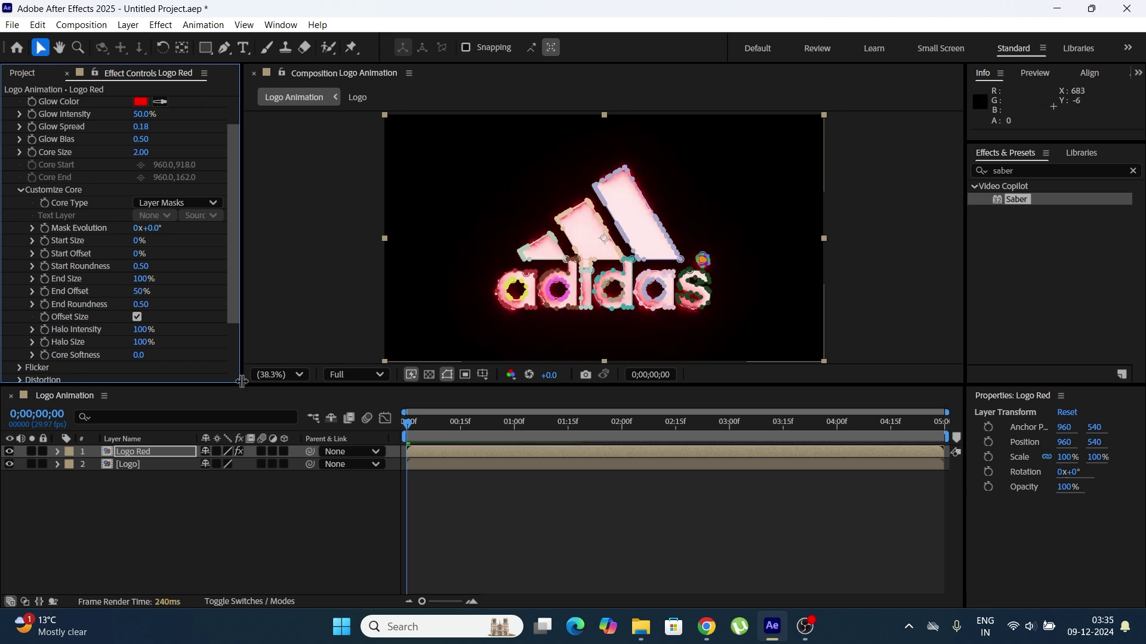
Set Saber's end roundness to 1.
click(142, 305)
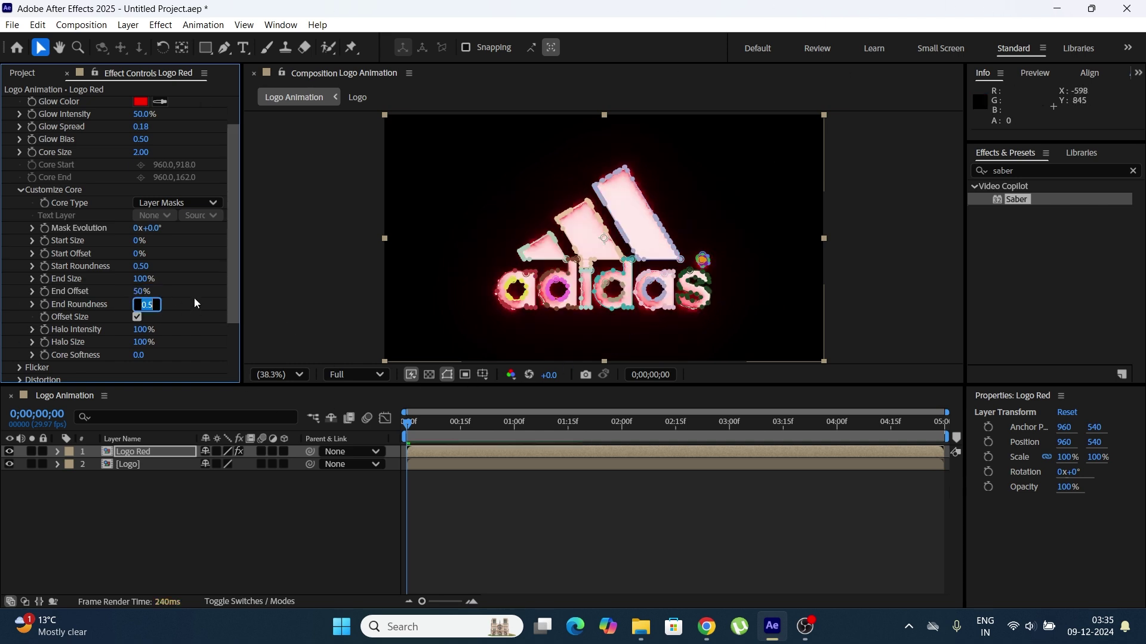
text(1.8)
key(Return)
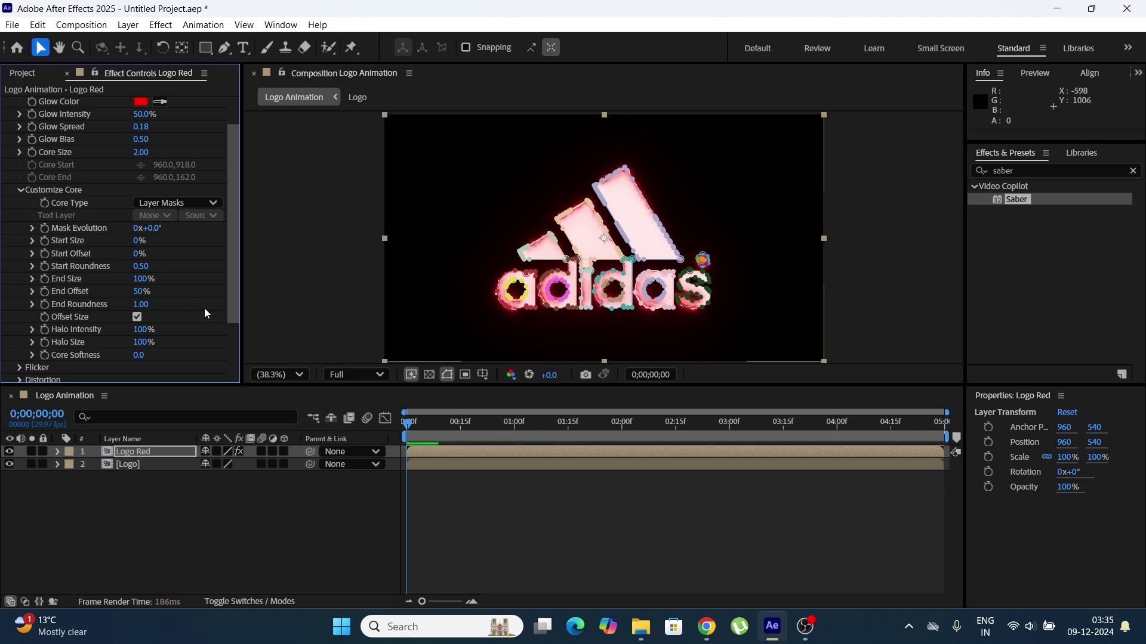
Start animating the opacity of both the Logo Red and Logo layers with 0% keyframes at the first frame.
click(194, 488)
drag(169, 455, 187, 467)
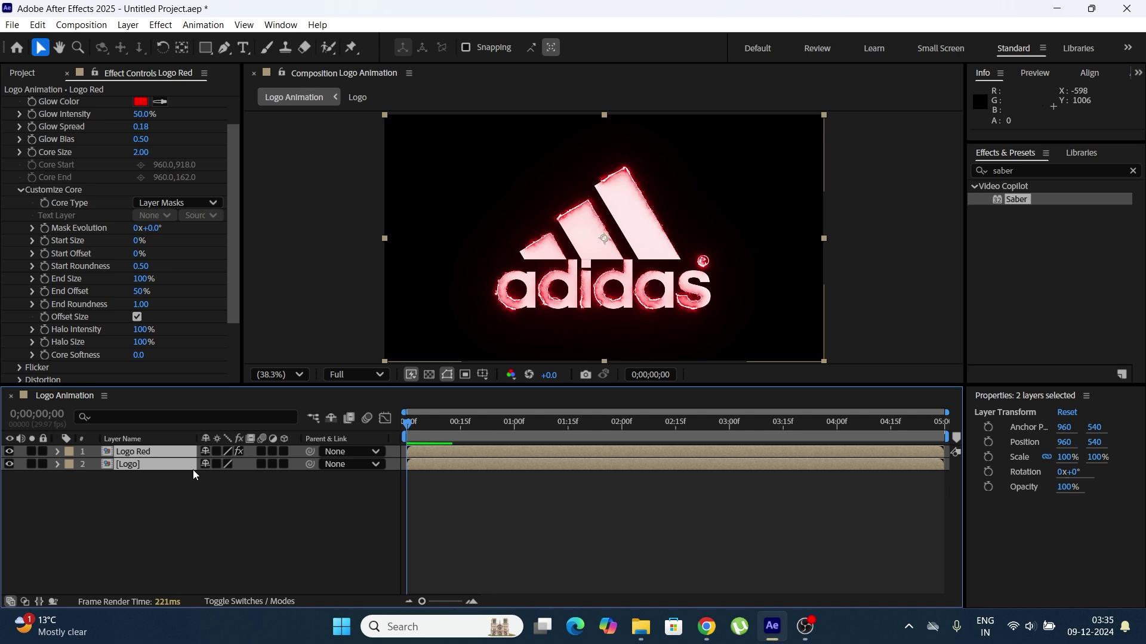
key(t)
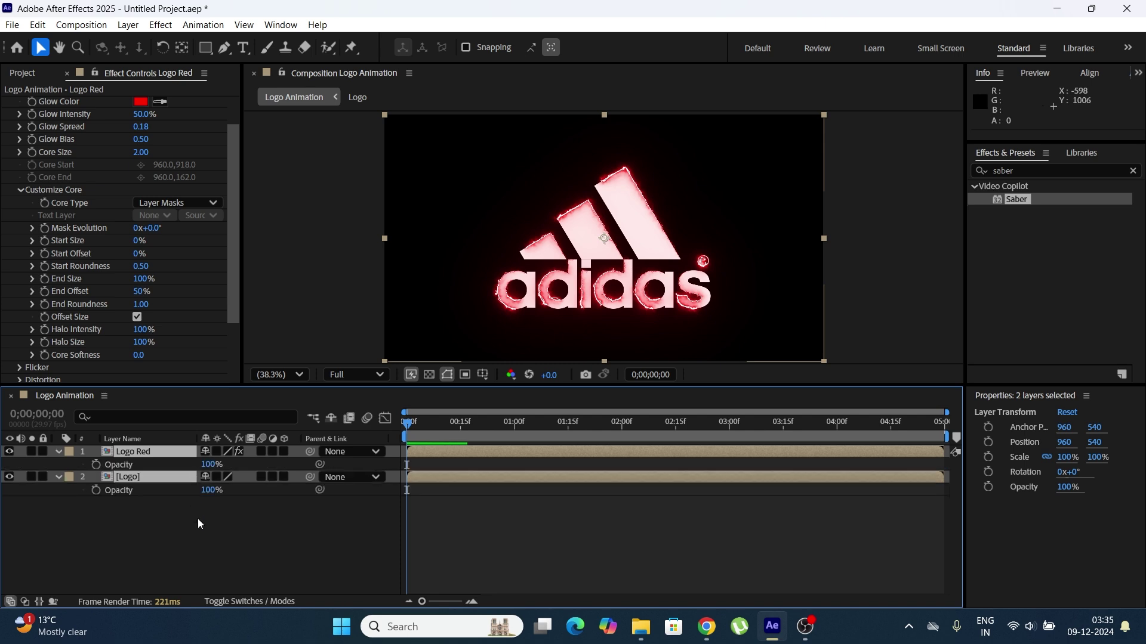
click(95, 464)
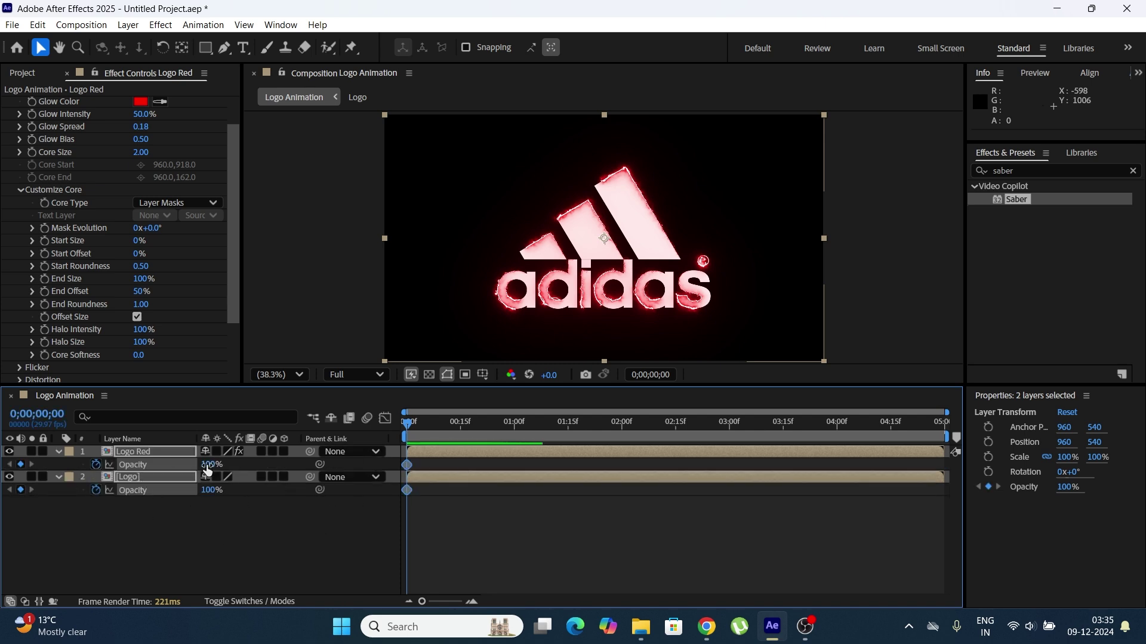
drag(207, 466, 2, 485)
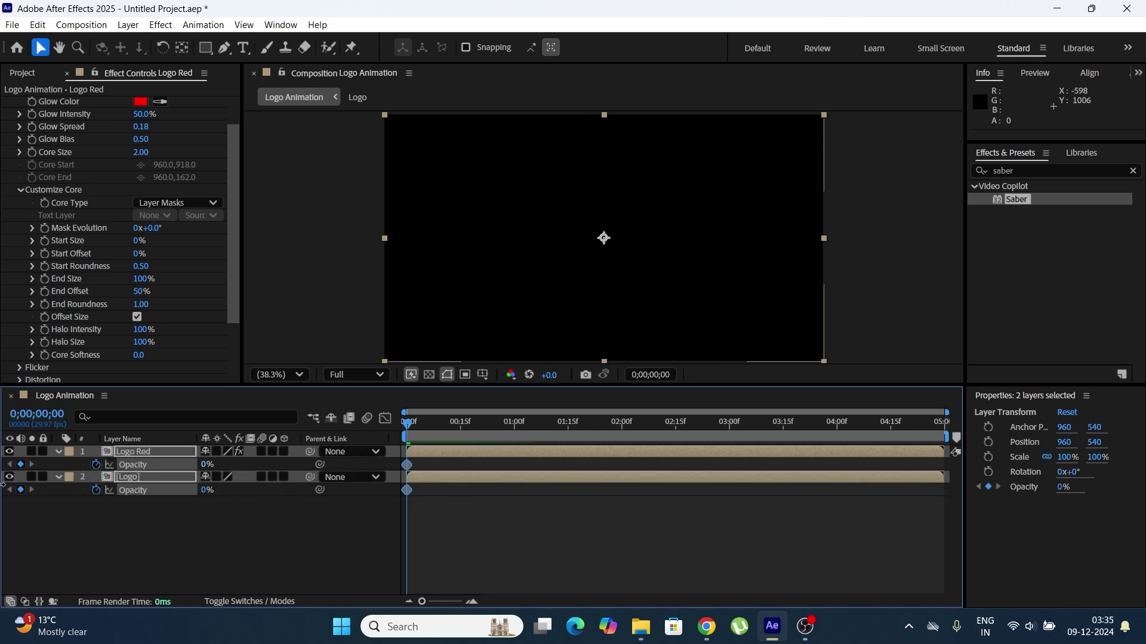
Add opacity keyframes of 100% at 1 second to both the Logo Red and Logo layers.
click(514, 425)
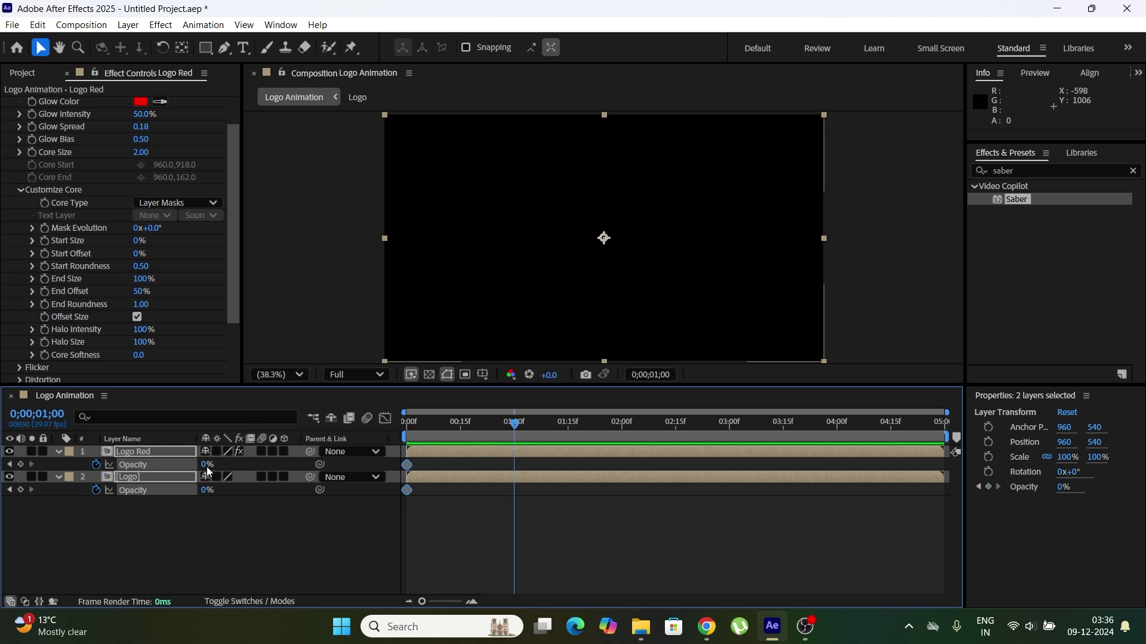
click(276, 463)
click(145, 454)
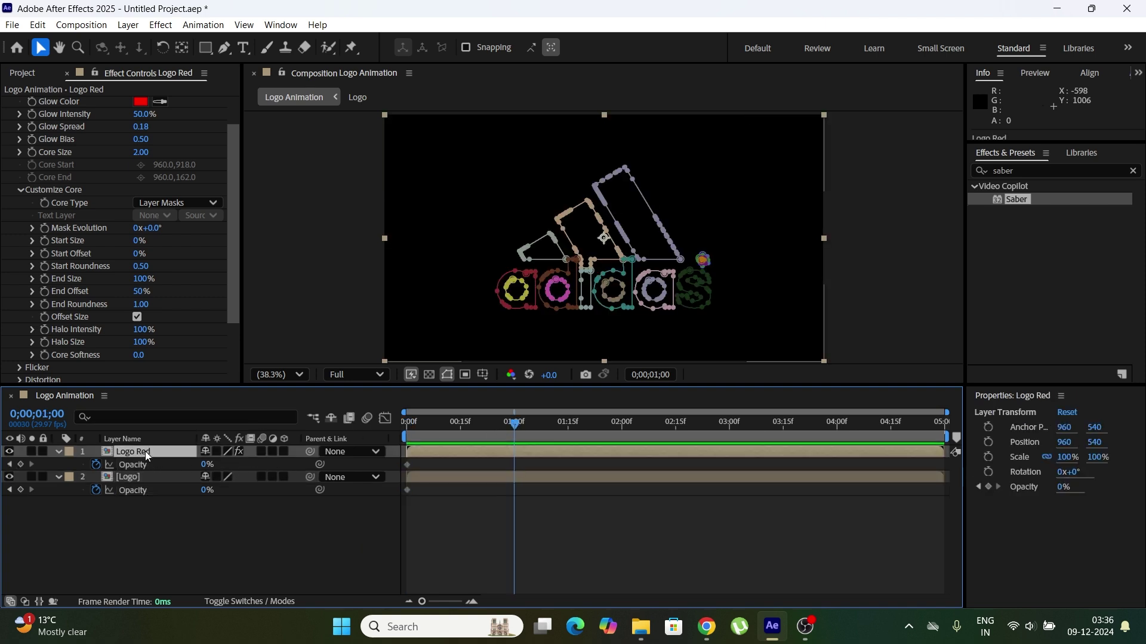
shift+click(160, 478)
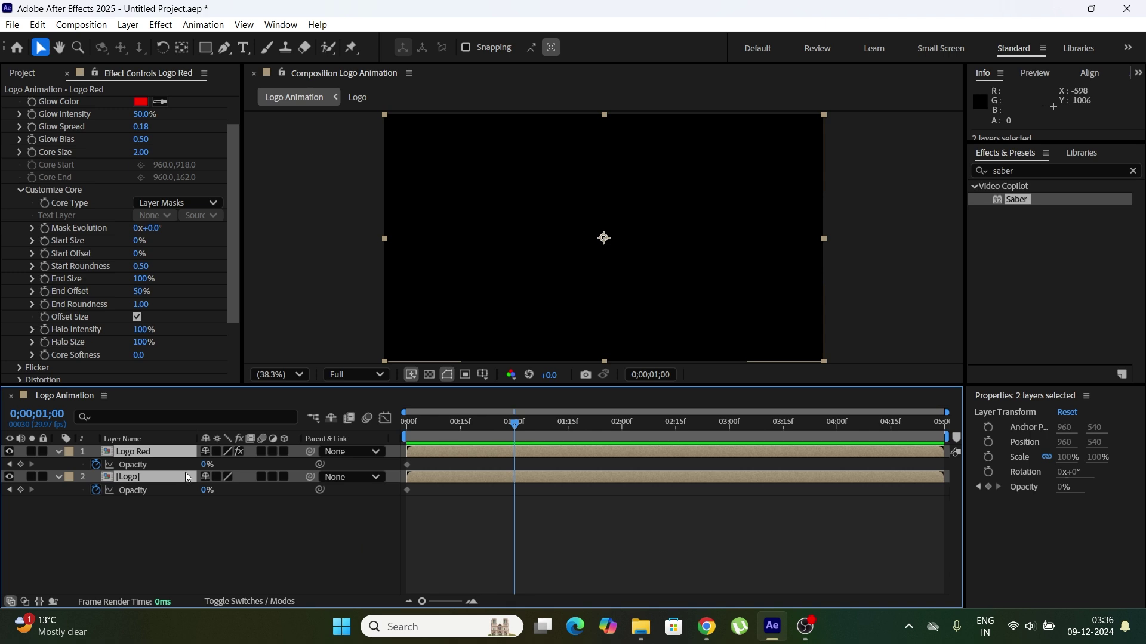
click(207, 465)
text(100)
key(Return)
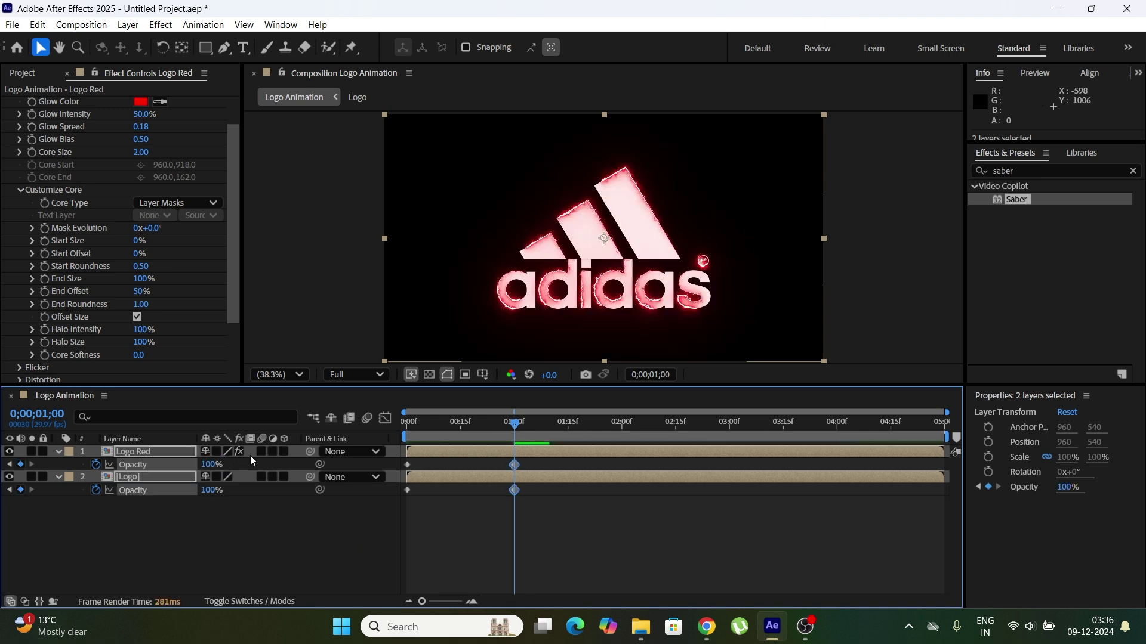
Fade out only the Logo Red layer with a 0% opacity keyframe at 3 seconds.
click(729, 426)
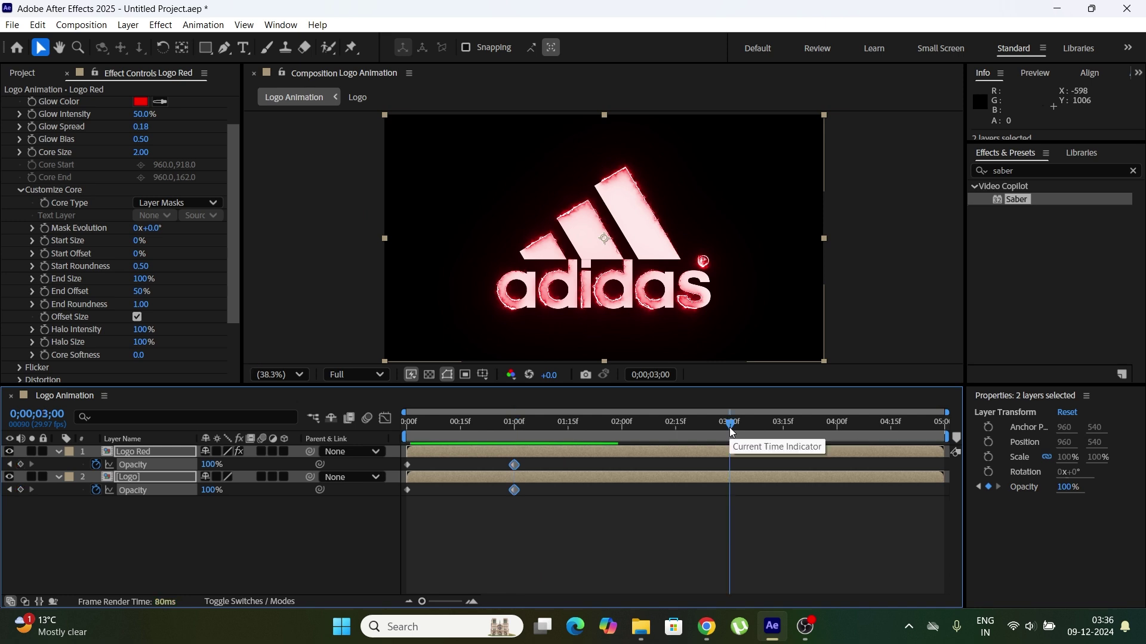
click(178, 502)
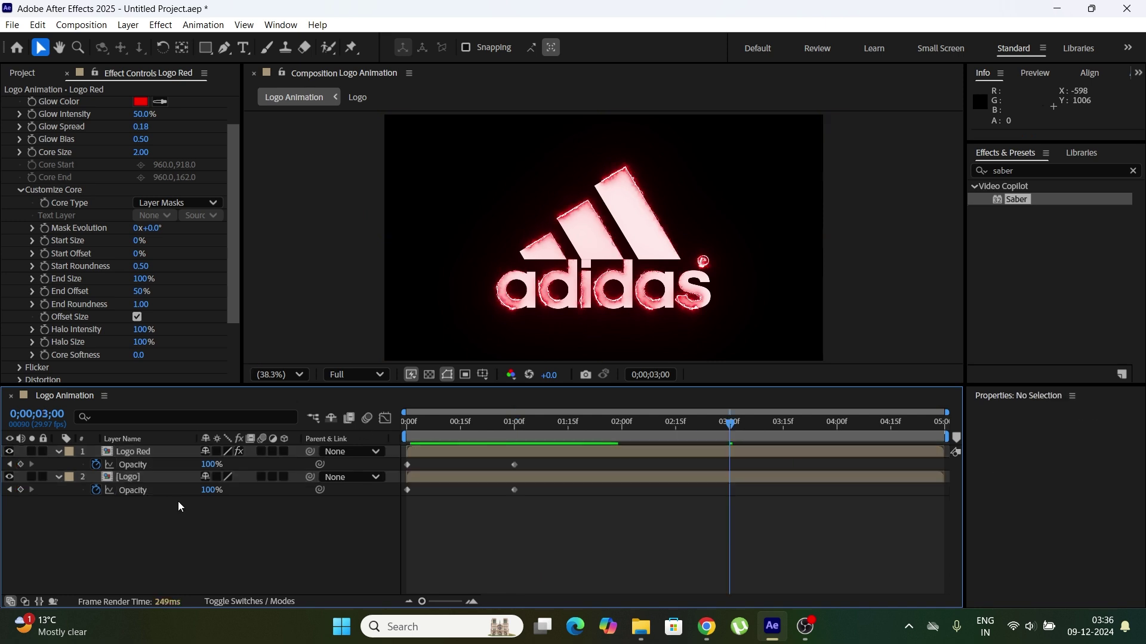
click(186, 451)
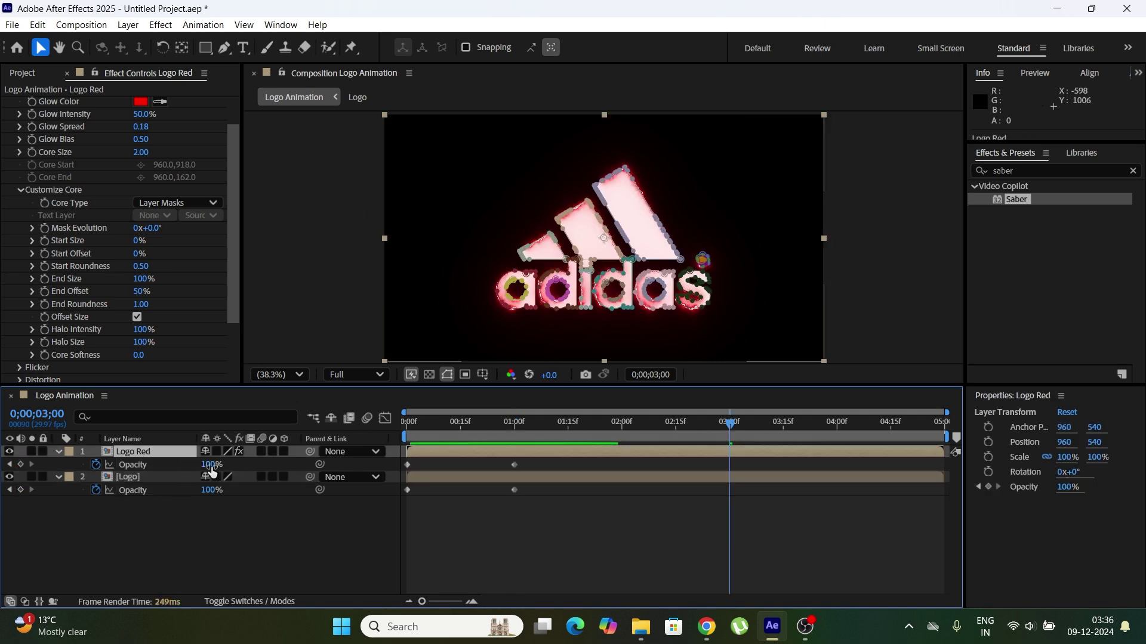
drag(211, 472, 3, 517)
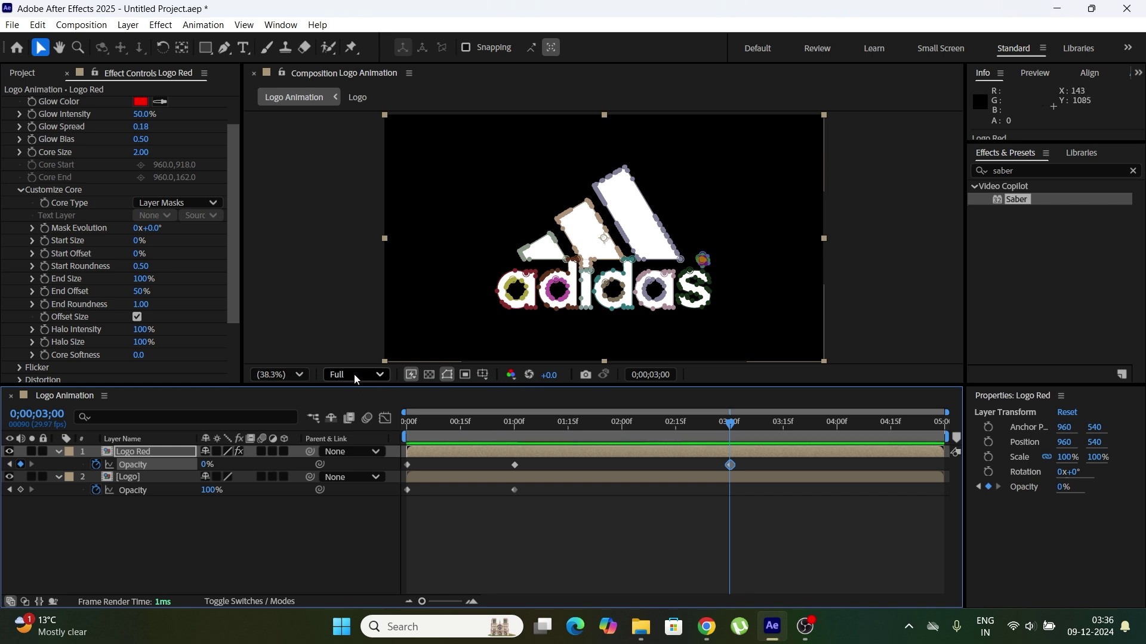
Hide the mask outlines in the composition view and set the preview resolution to Auto.
click(355, 376)
click(363, 439)
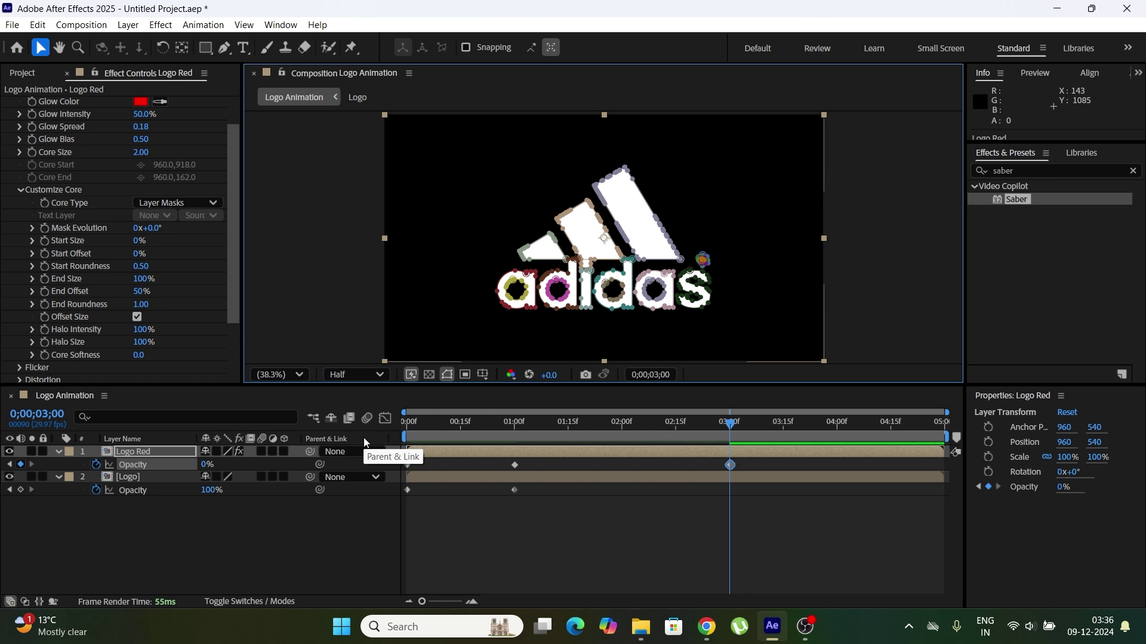
click(449, 378)
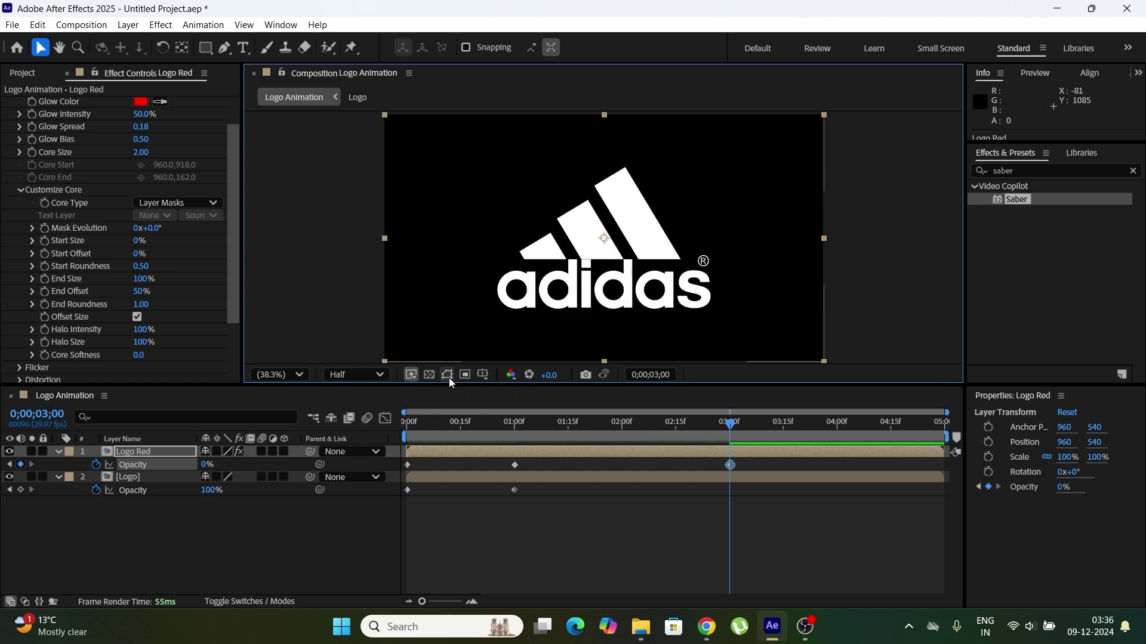
click(370, 373)
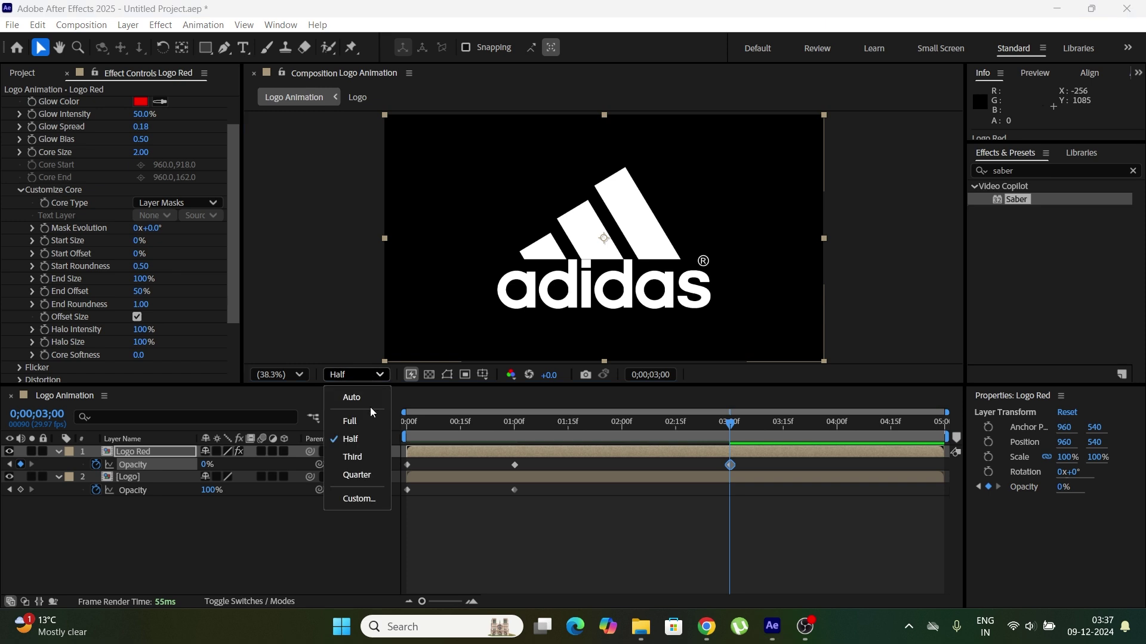
click(361, 421)
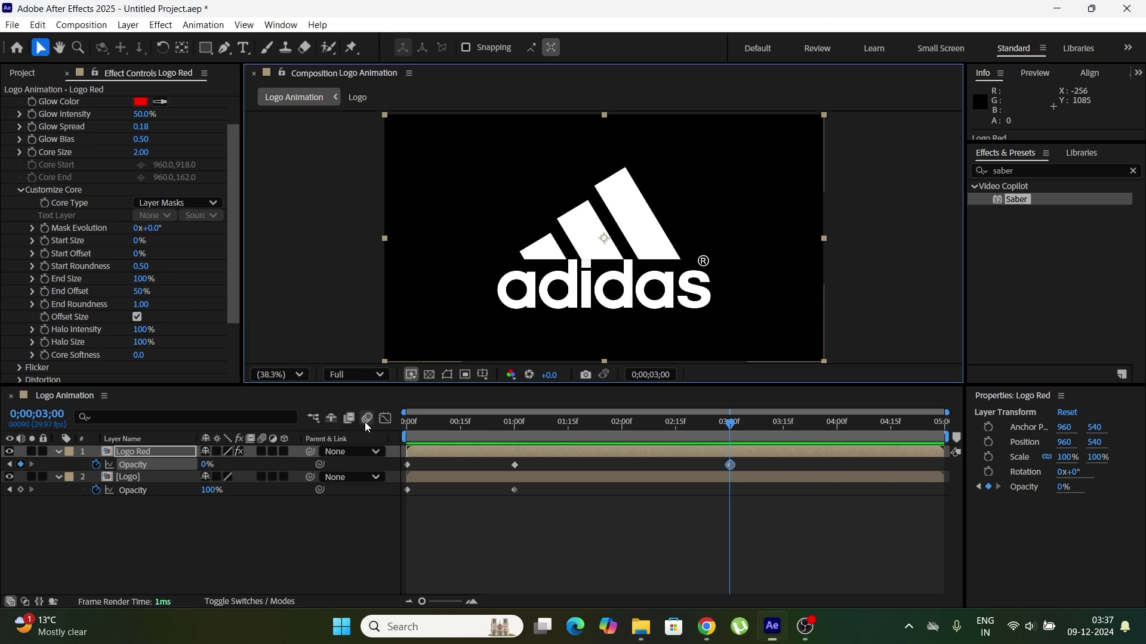
click(375, 376)
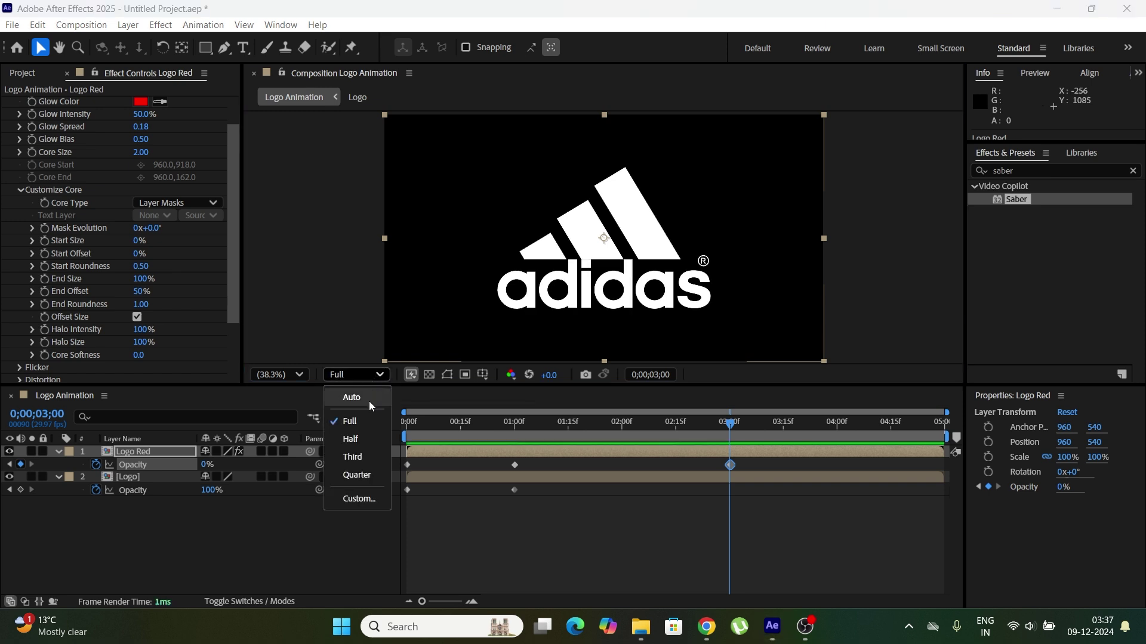
click(369, 398)
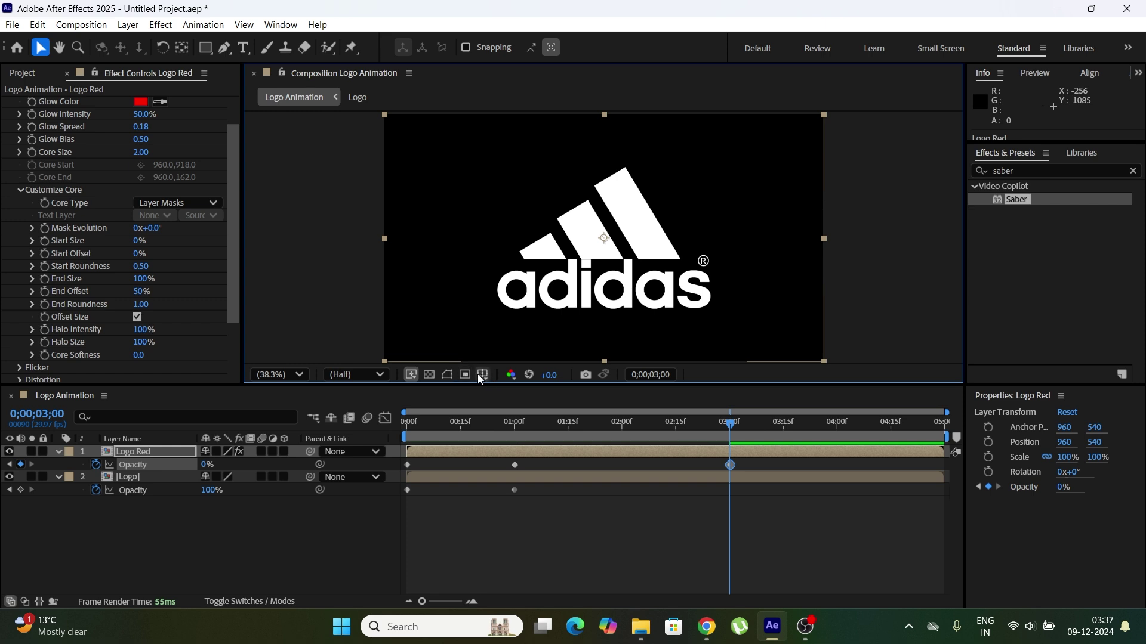
Toggle the mask outlines on and off to compare the glowing logo at about 0;00;01;08.
click(447, 375)
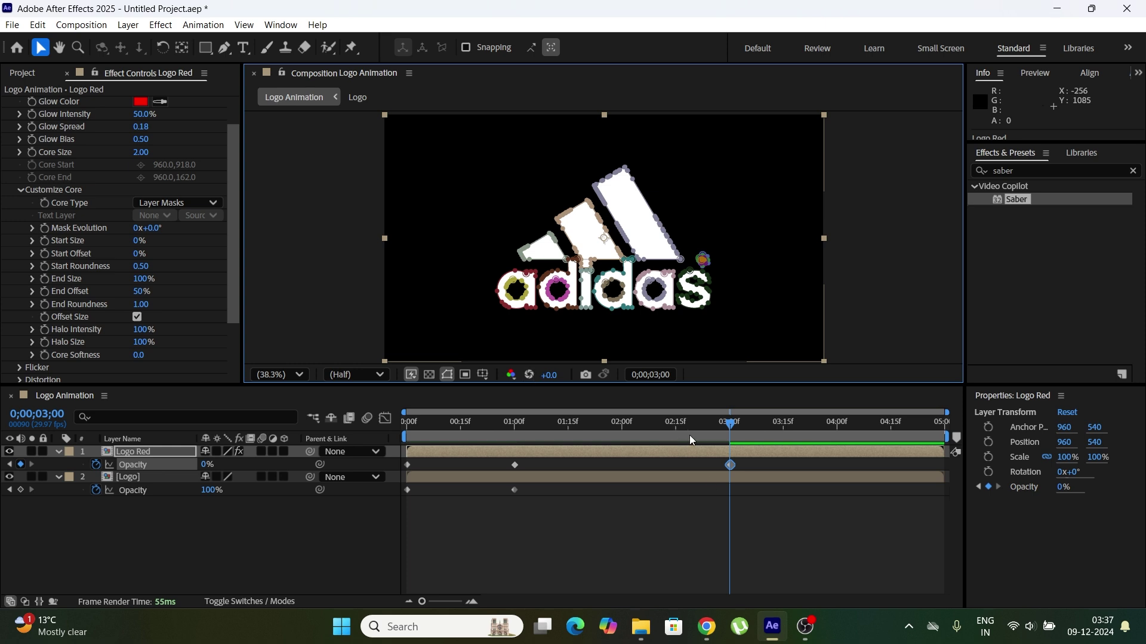
drag(731, 425, 543, 428)
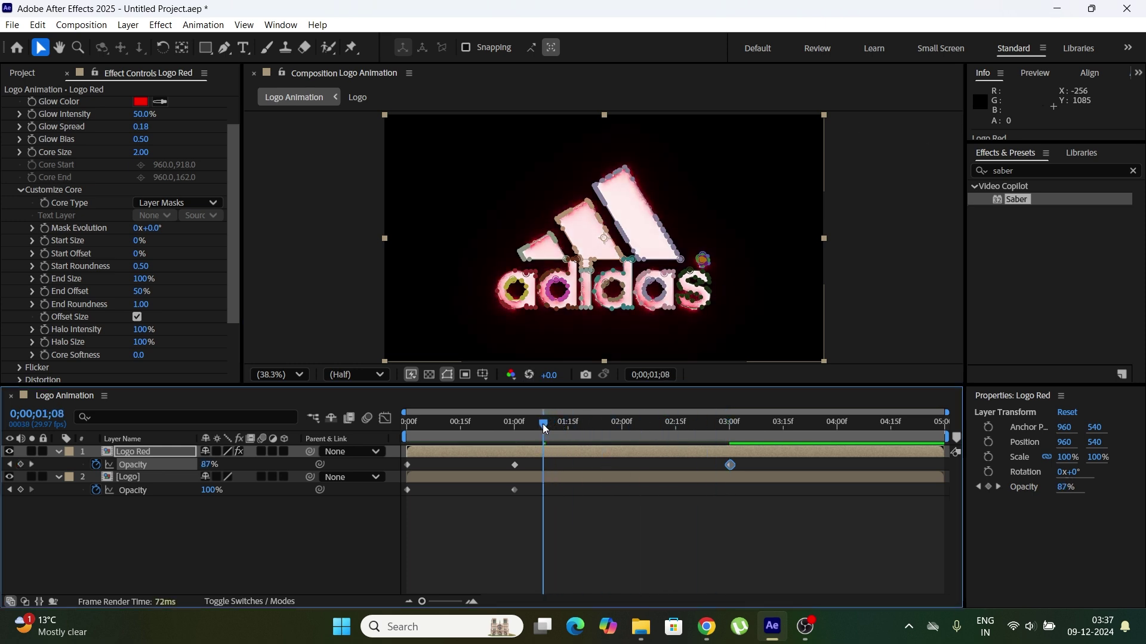
click(448, 375)
Add a Mask Evolution keyframe of -100° to Saber at the first frame.
drag(543, 424, 407, 425)
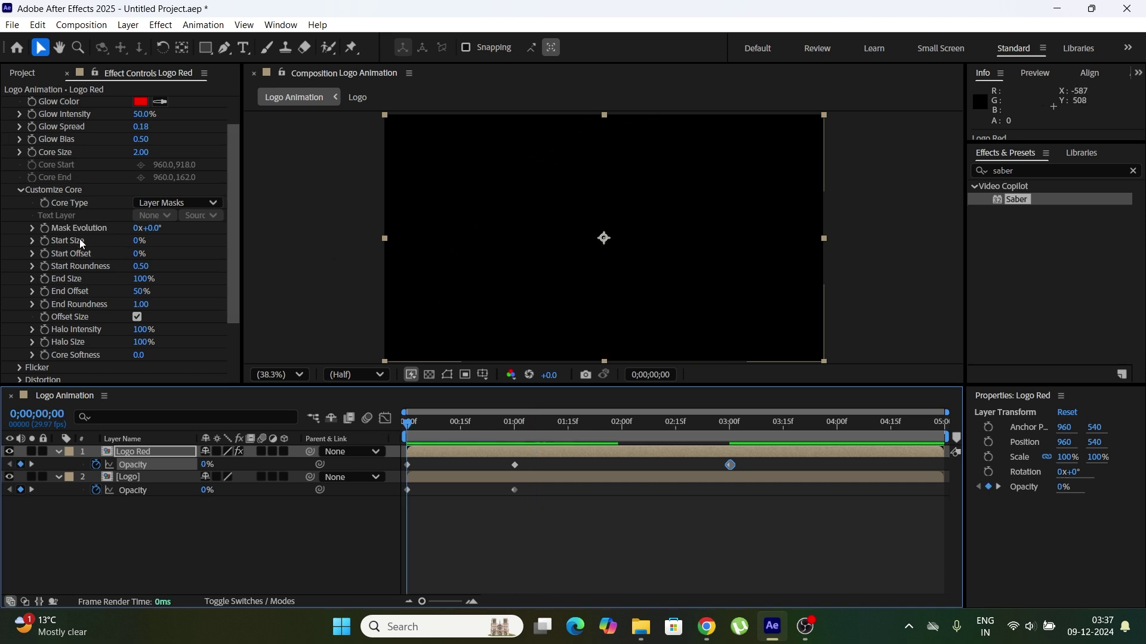
click(46, 228)
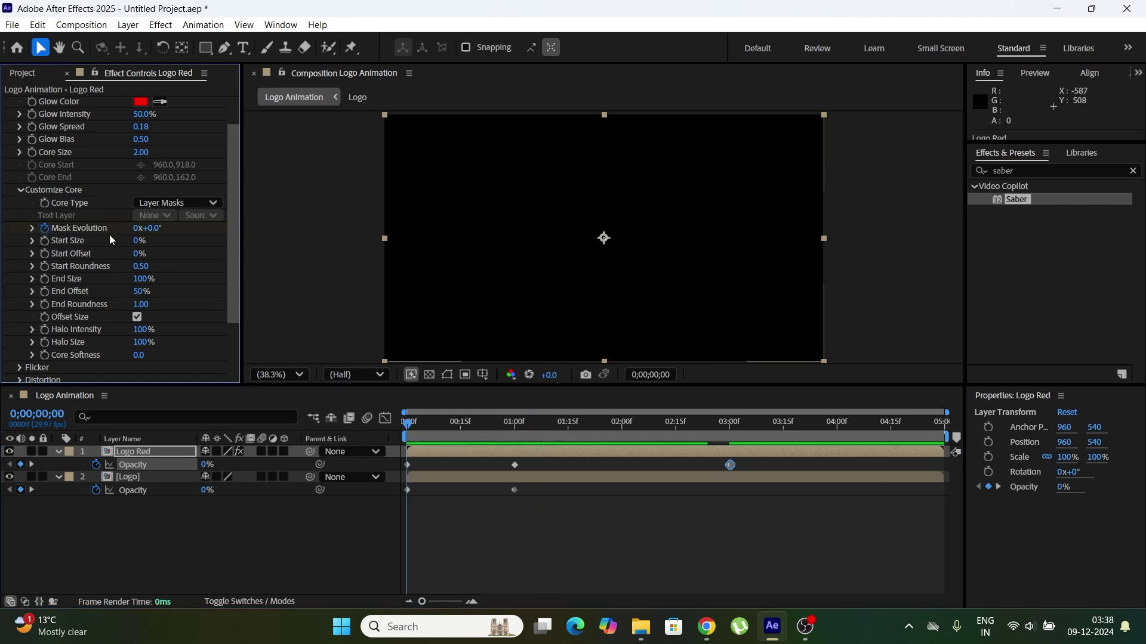
click(152, 228)
text(100)
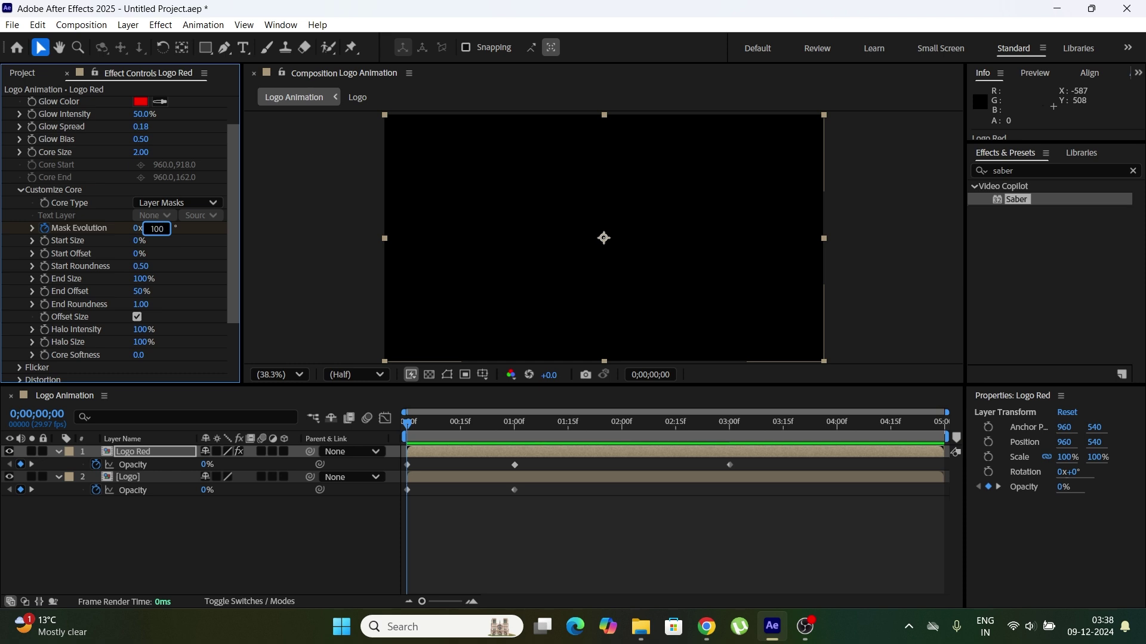
click(153, 228)
text(-10)
key(Return)
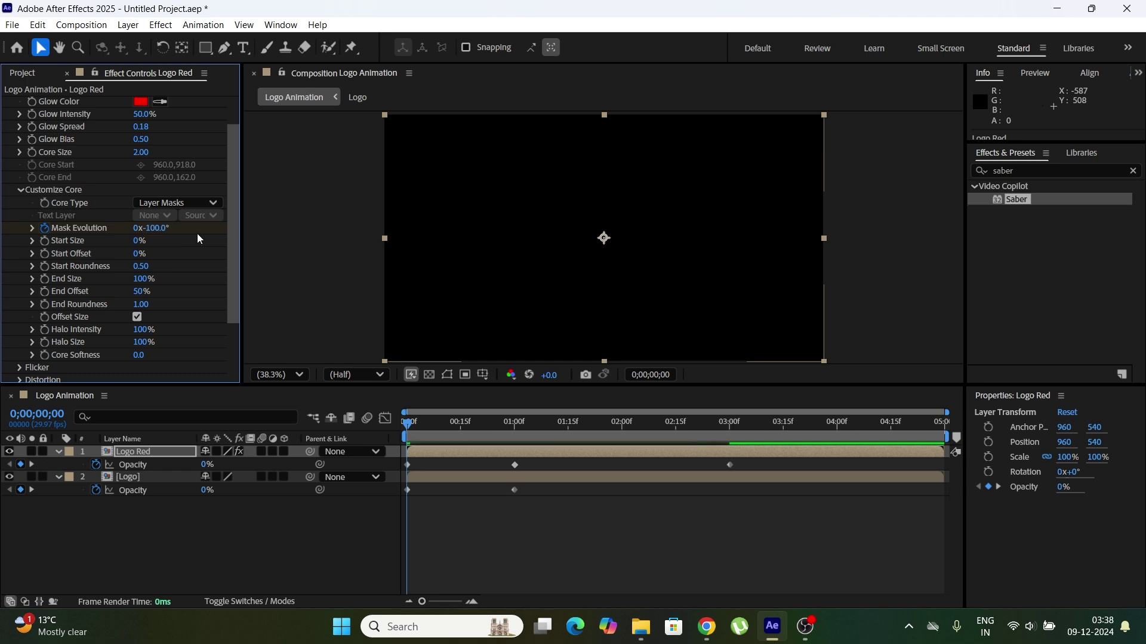
Set Saber's Mask Evolution to 200° at 3 seconds on the Logo Red layer.
click(724, 431)
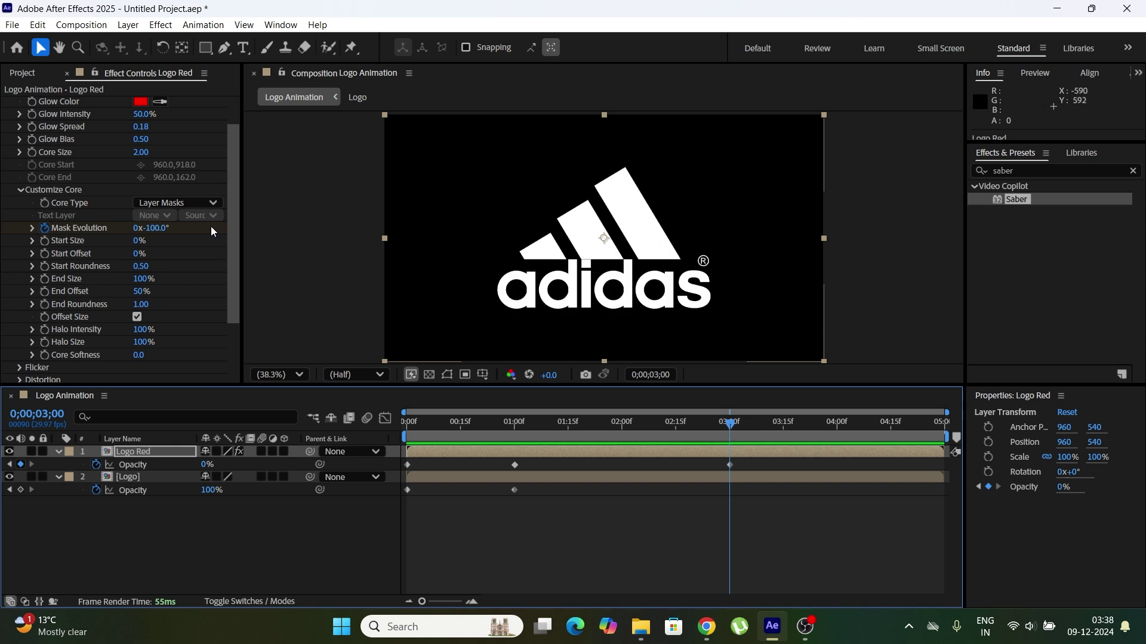
click(151, 228)
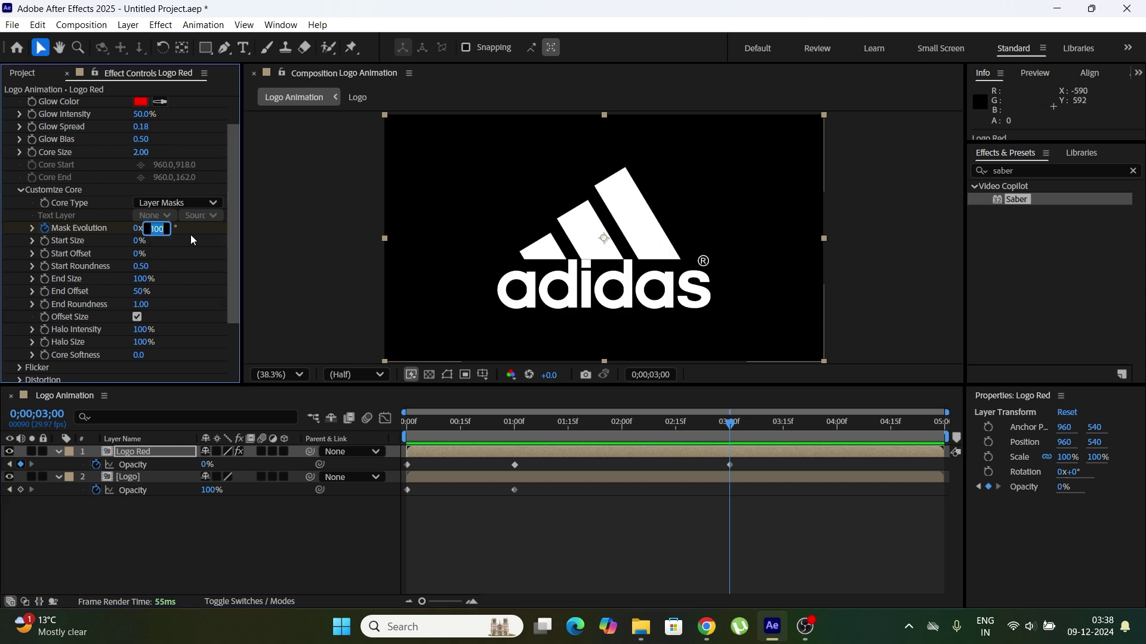
text(200)
key(Return)
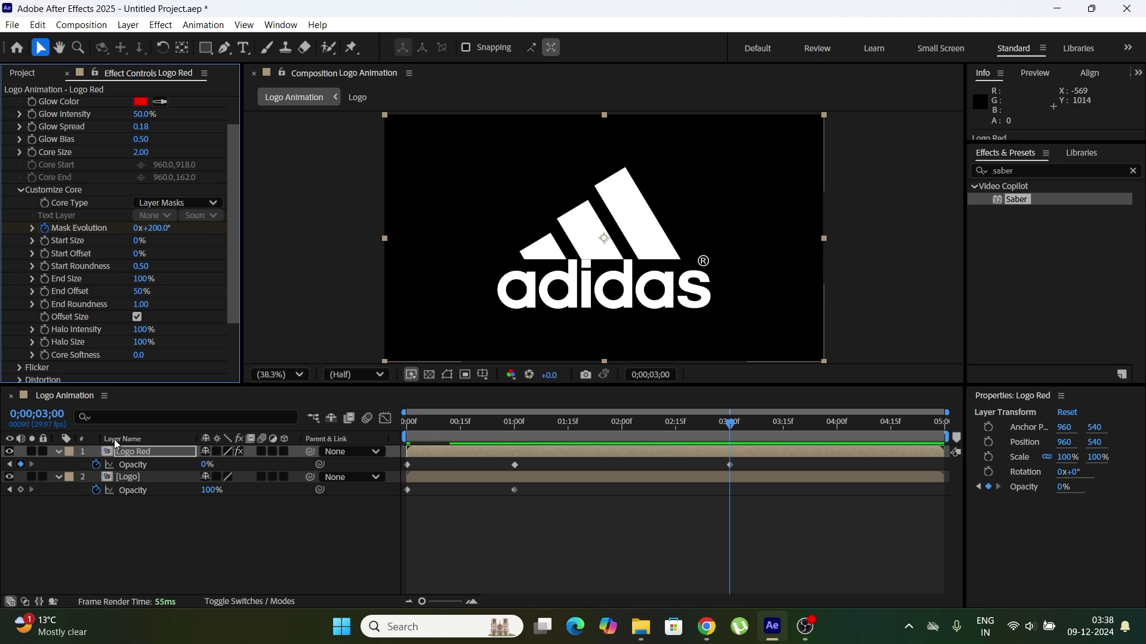
Collapse both layers' properties, and reveal the Logo Red layer's mask paths and Saber keyframes in the timeline.
click(60, 478)
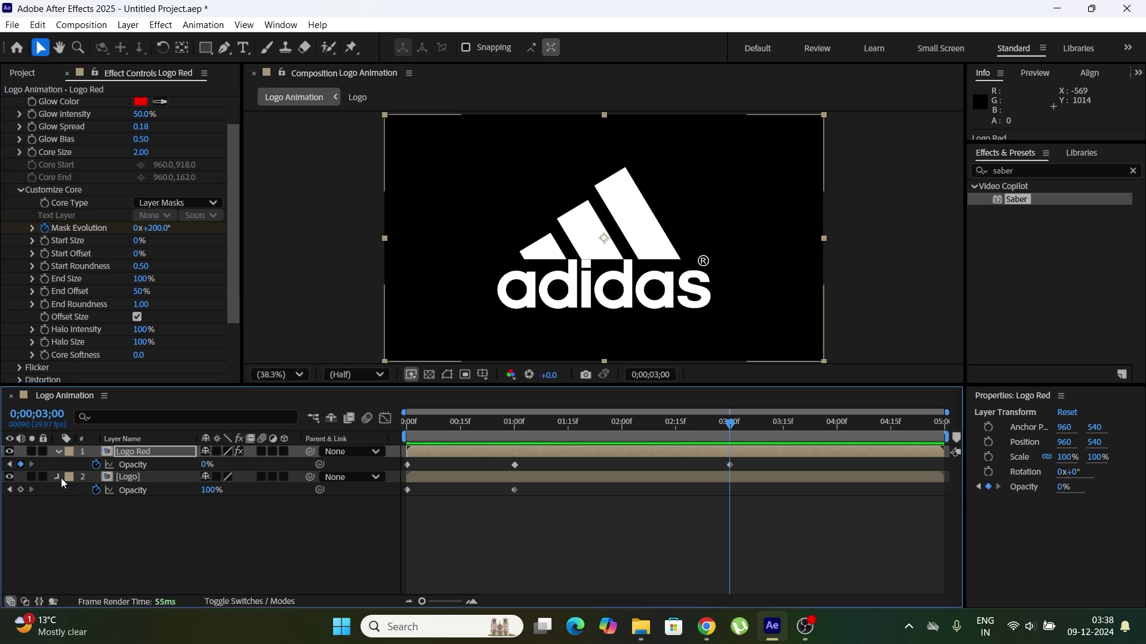
click(57, 451)
click(57, 452)
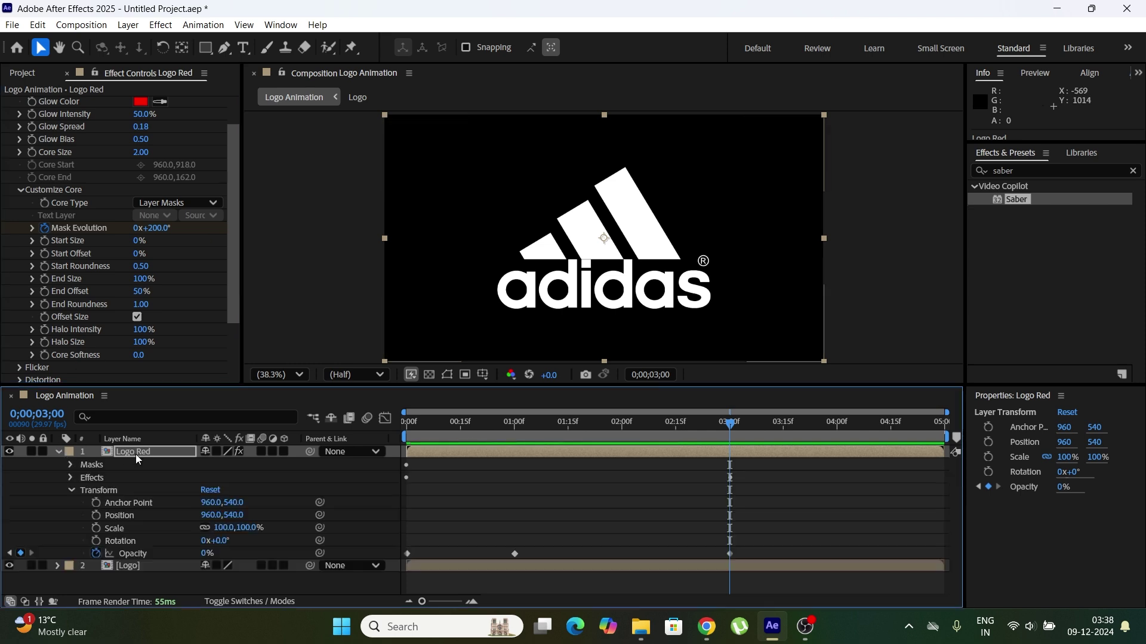
click(58, 451)
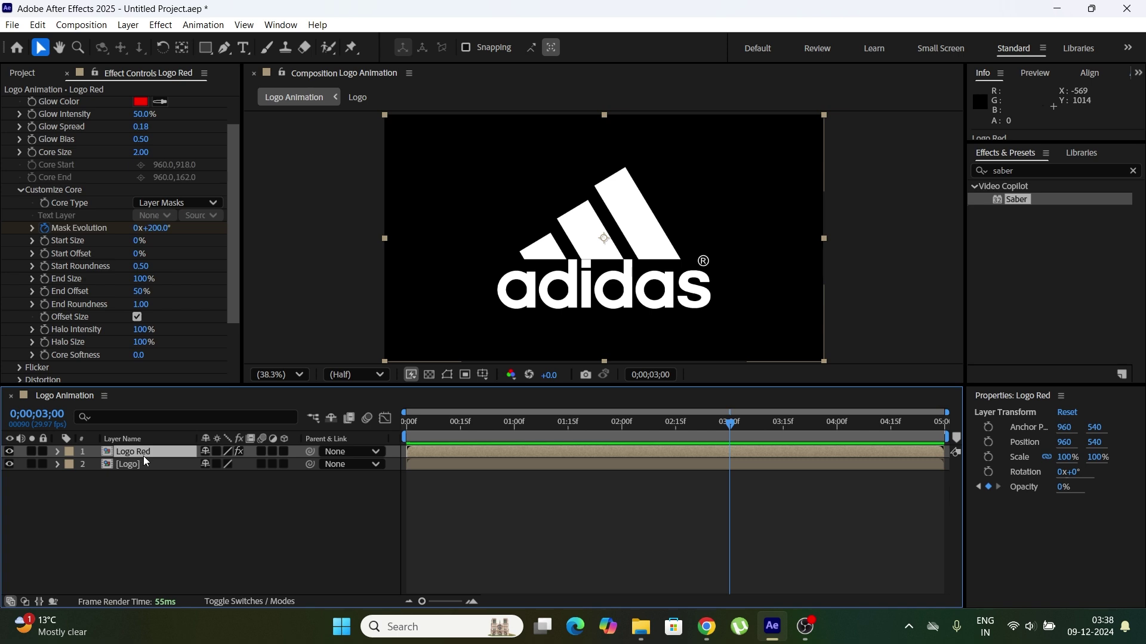
key(m)
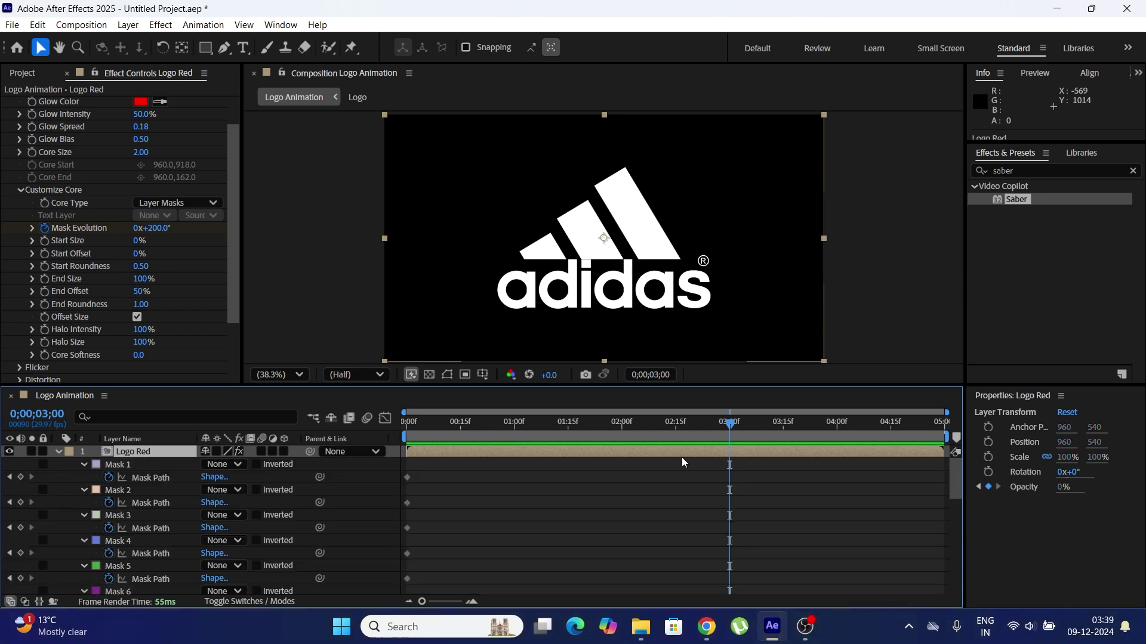
scroll(672, 484, down, 10)
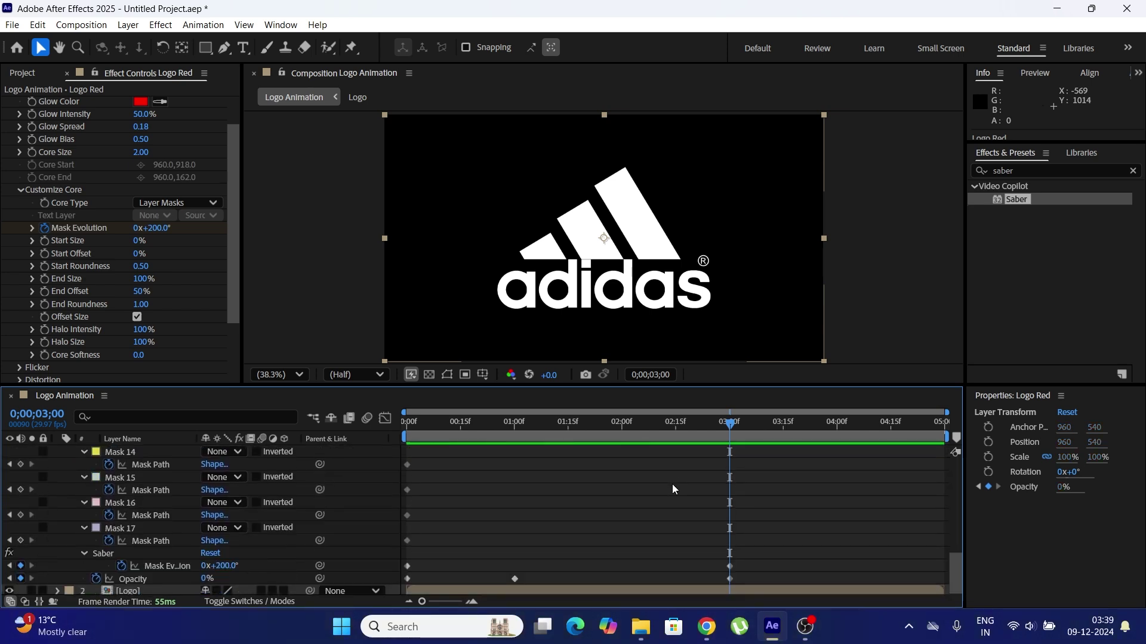
Start keyframing Saber's Core Size on Logo Red at 0;00;01;22 and set it to 0.50 at 3 seconds.
drag(726, 426, 593, 431)
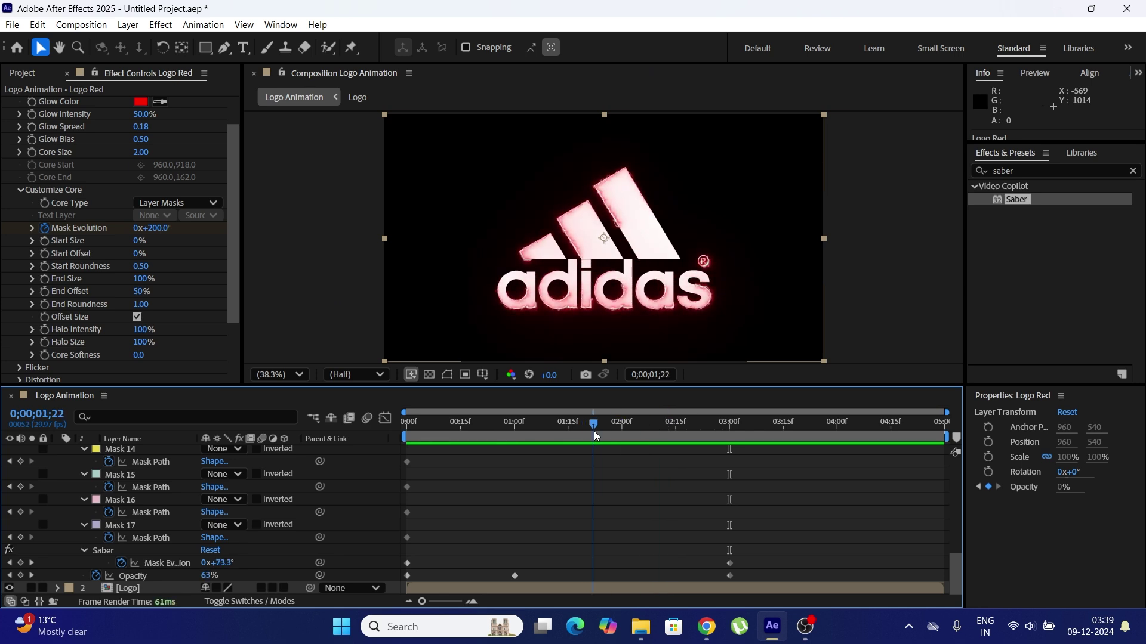
click(38, 153)
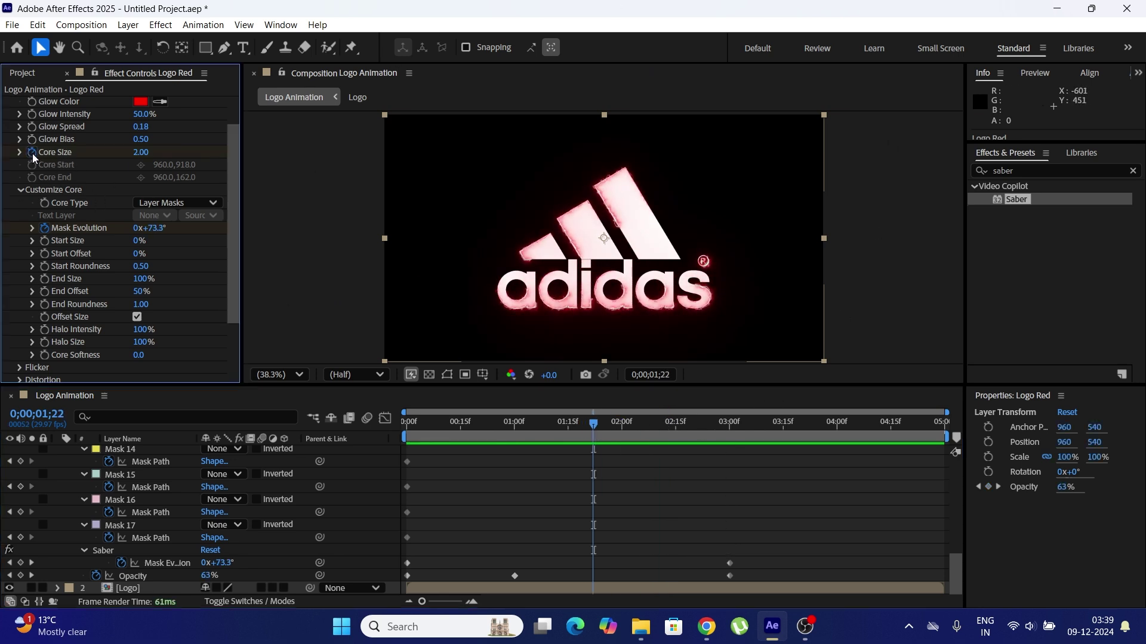
click(728, 428)
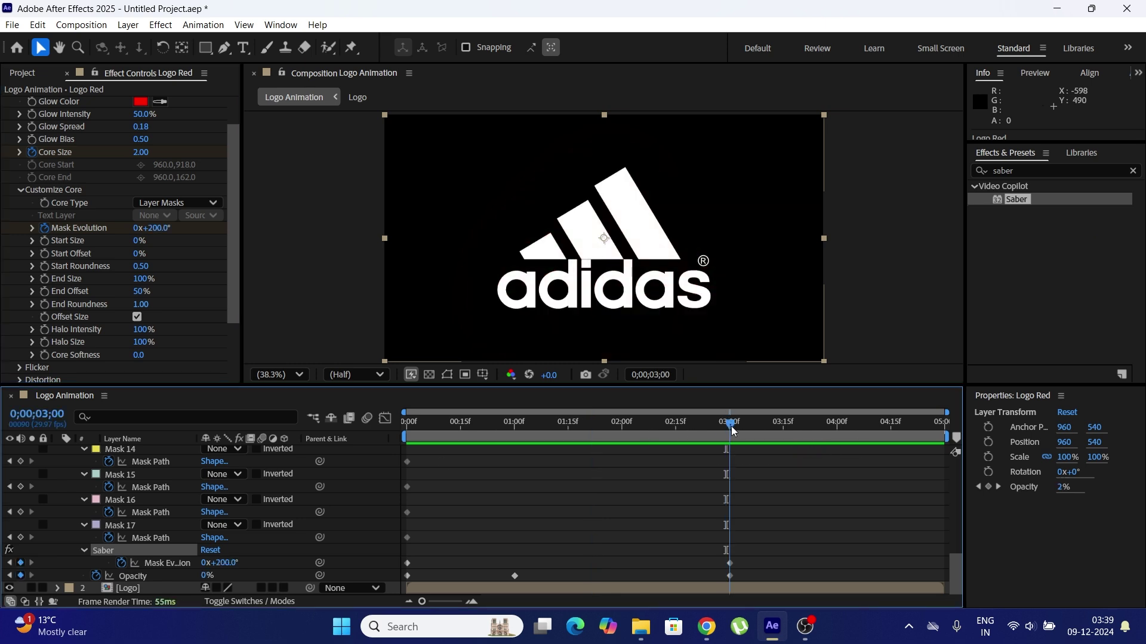
drag(139, 153, 162, 154)
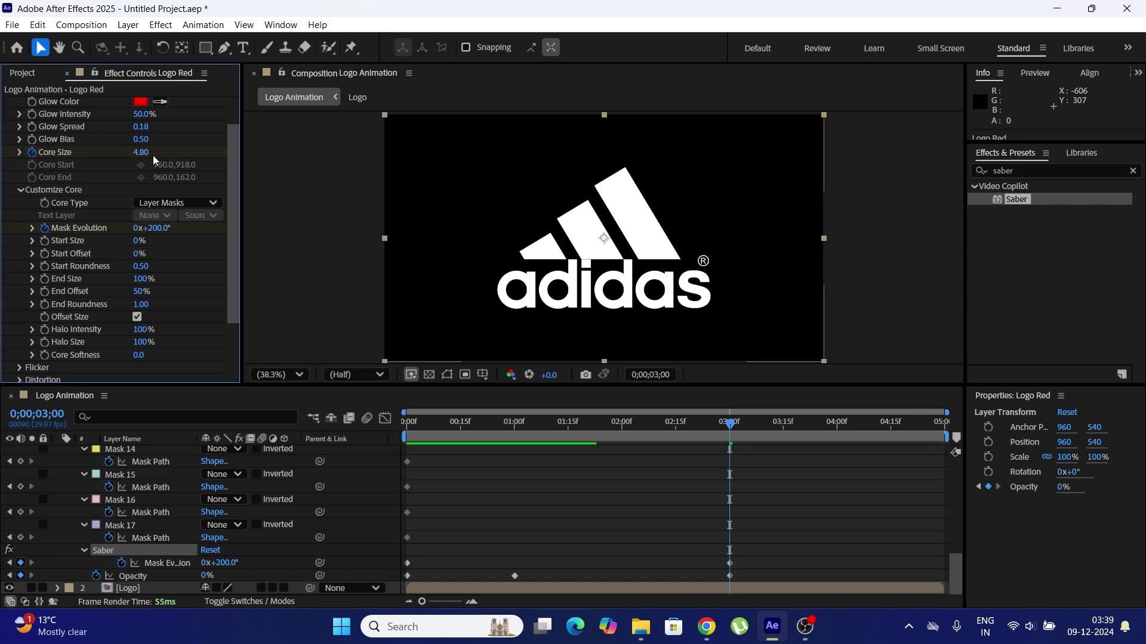
click(144, 152)
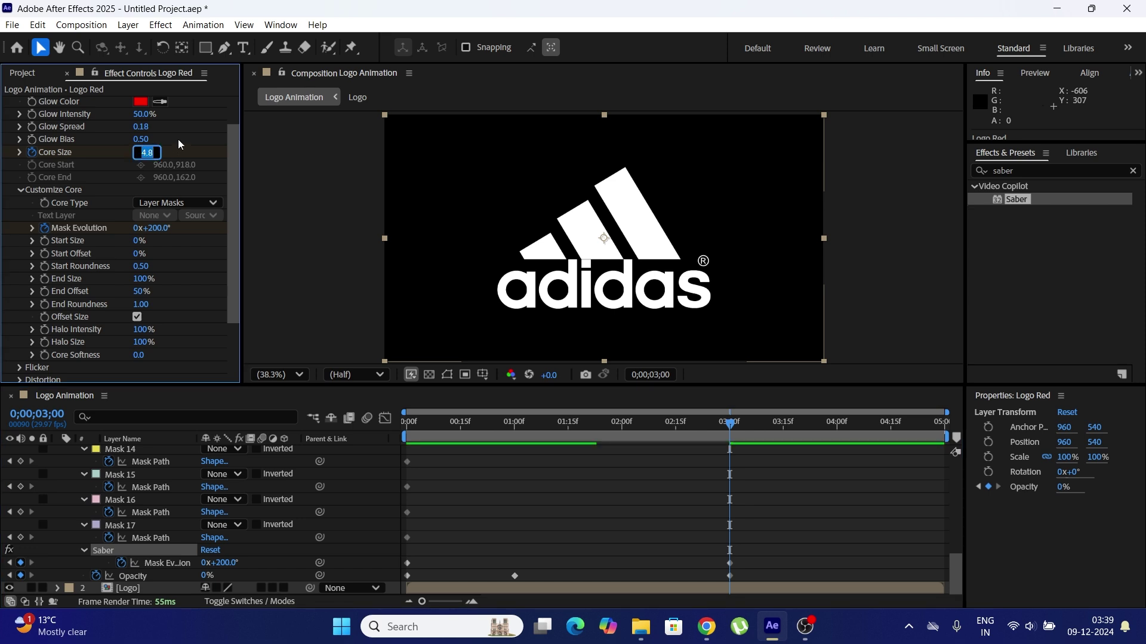
text(0.5)
key(Return)
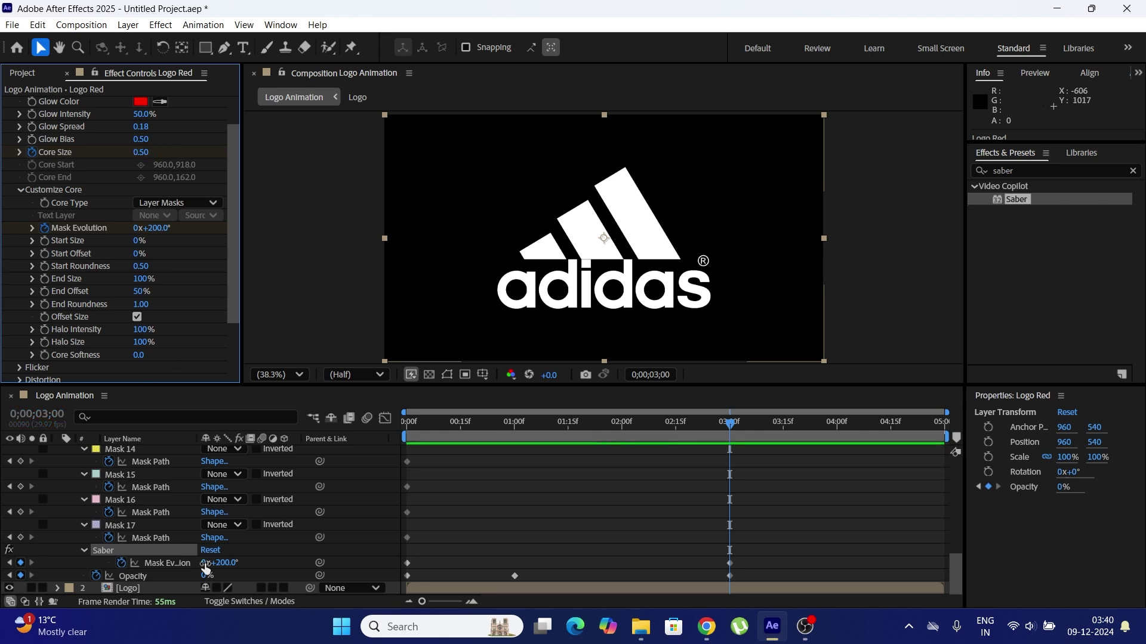
Collapse the Logo Red layer, duplicate it, and rename the copy Logo Green.
scroll(184, 553, up, 10)
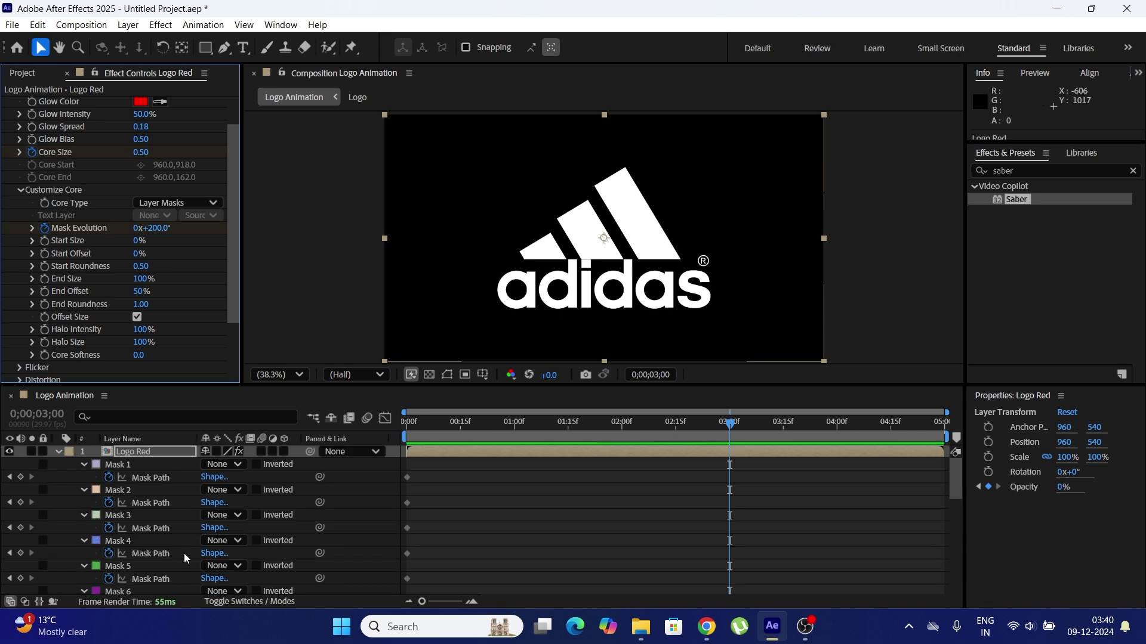
click(124, 452)
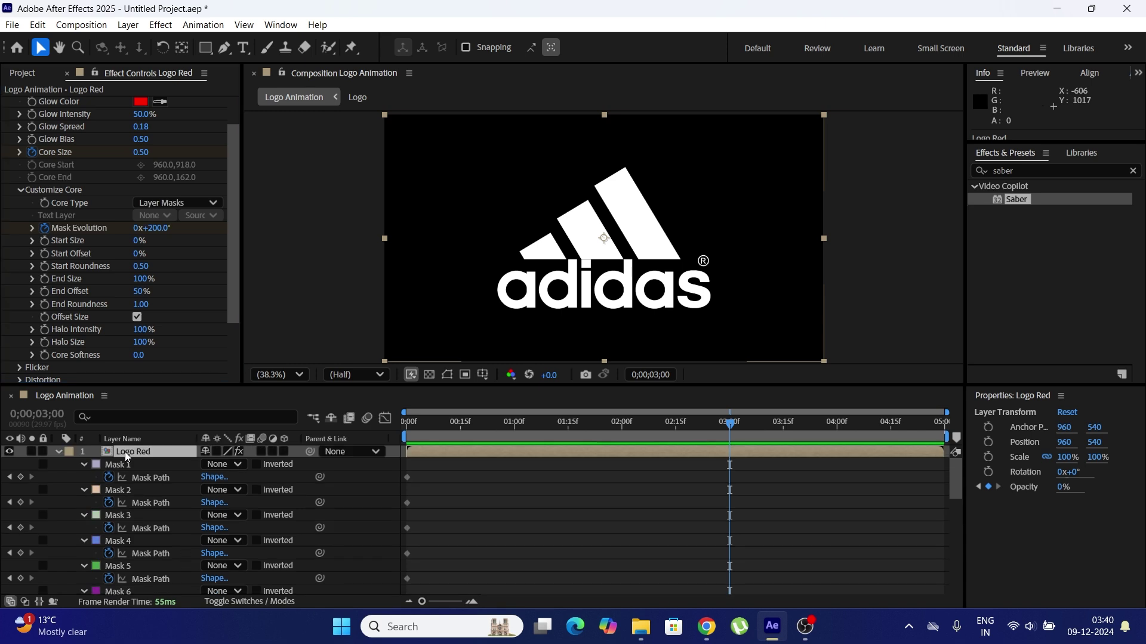
click(57, 453)
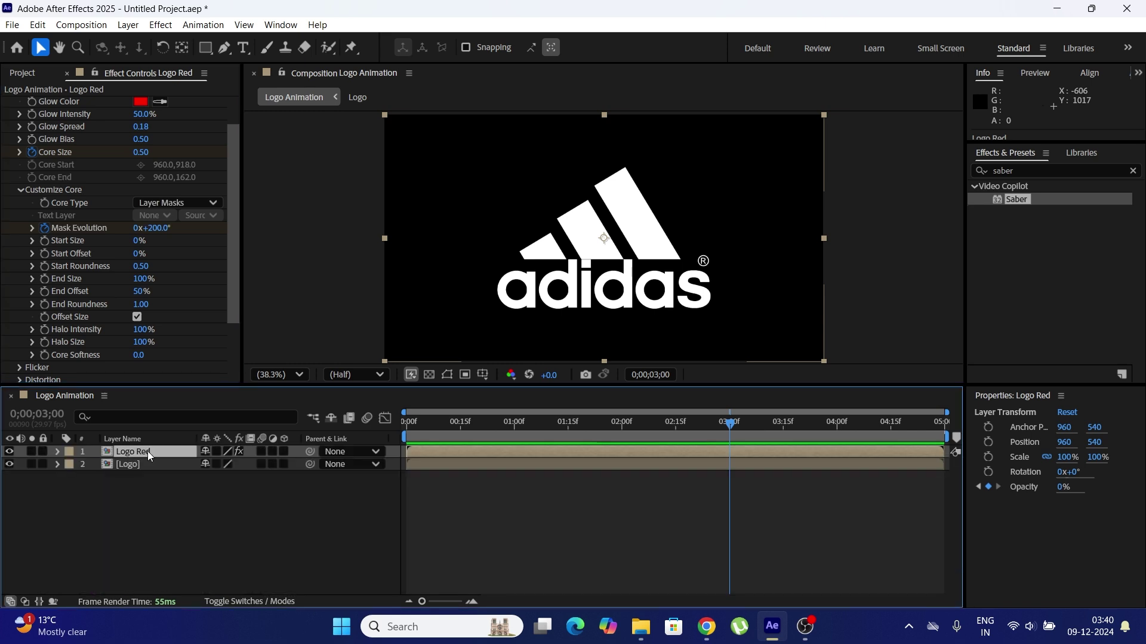
key(ctrl+d)
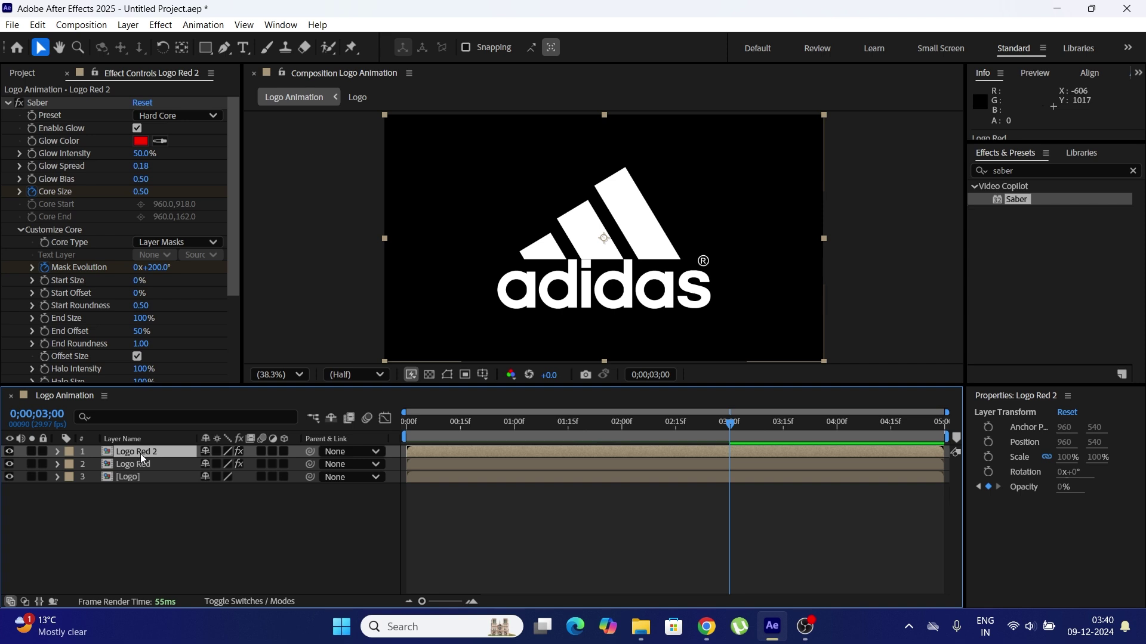
right_click(141, 450)
click(179, 411)
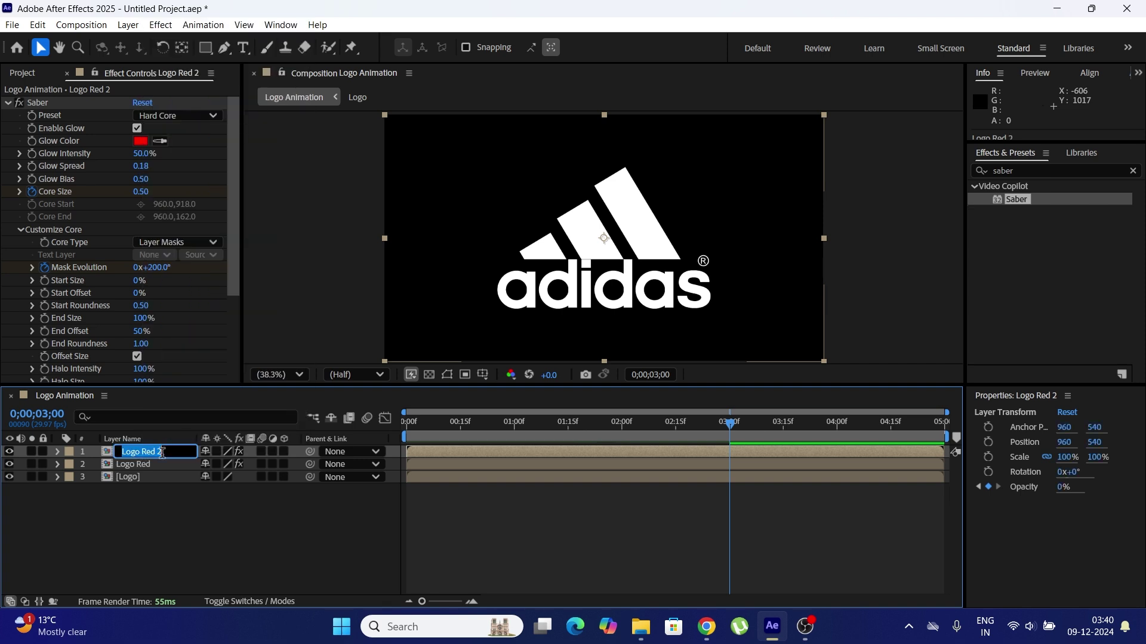
drag(162, 453, 141, 453)
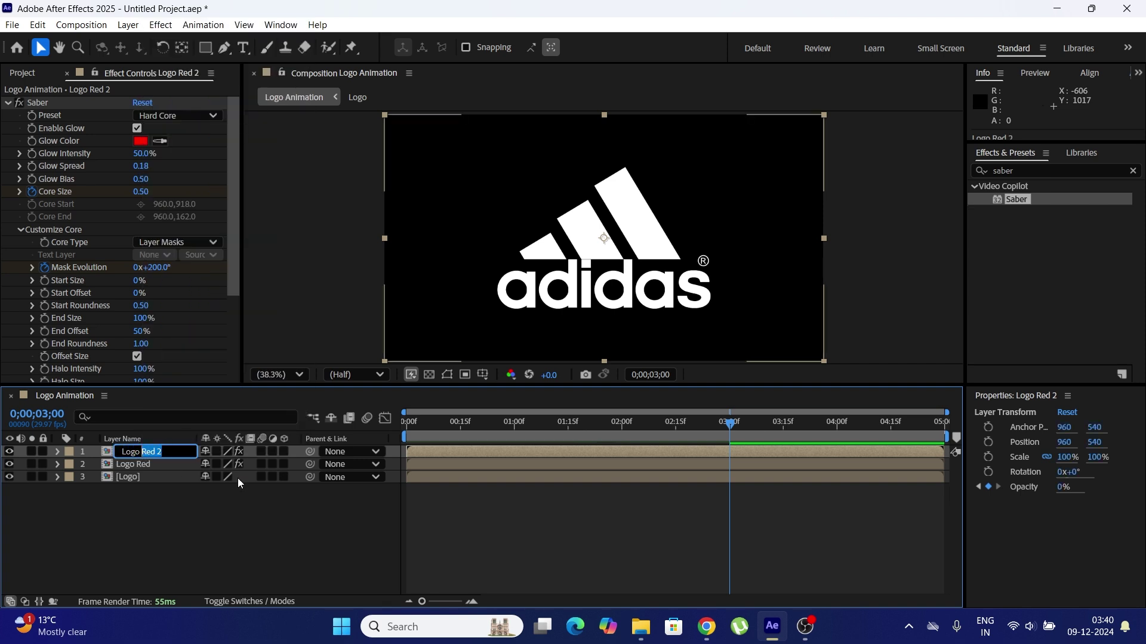
text(Green)
key(Return)
Change the Saber glow color of the Logo Green layer to bright green (13FF00).
click(143, 141)
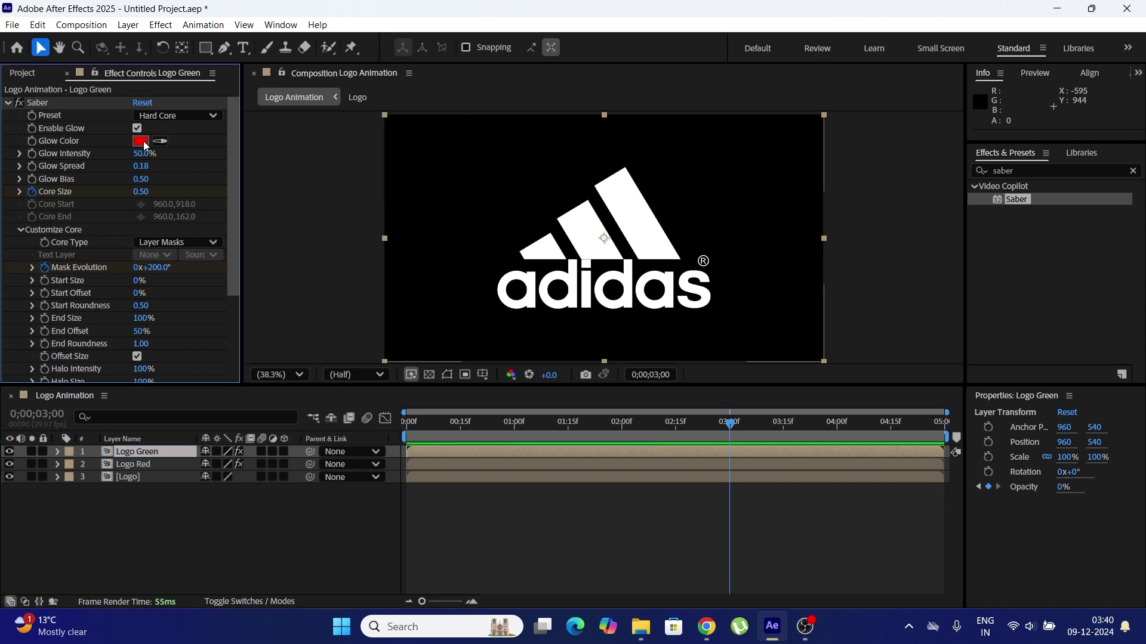
click(612, 359)
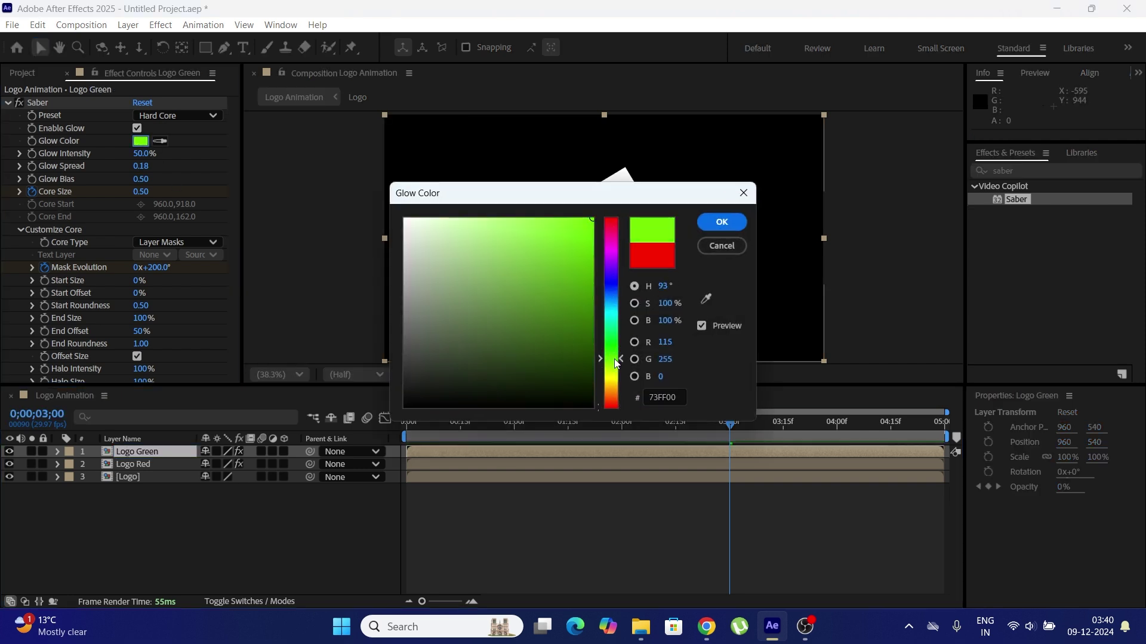
drag(615, 363, 614, 347)
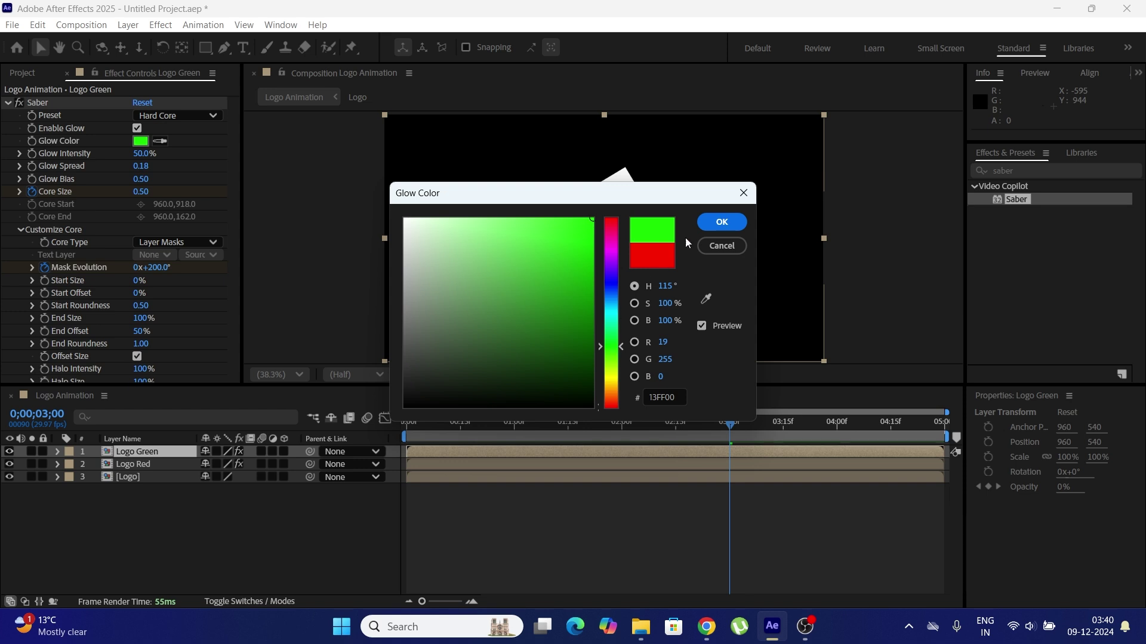
click(716, 222)
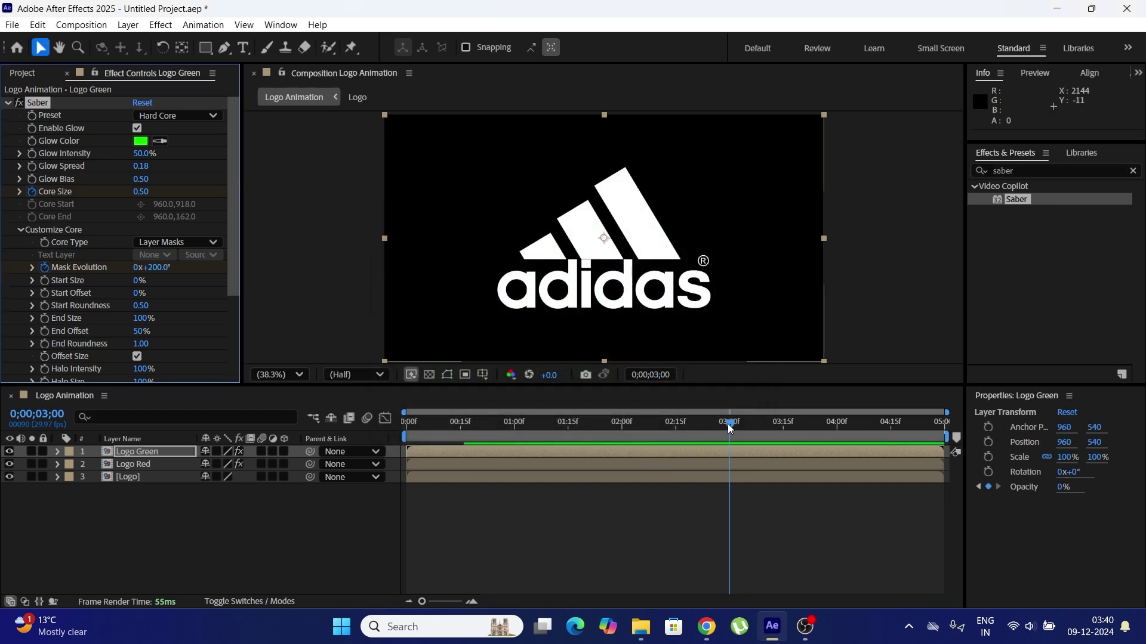
Preview the green glow at about 0;00;01;03 and set Logo Green's first-frame Mask Evolution keyframe to 200°.
drag(728, 423, 523, 431)
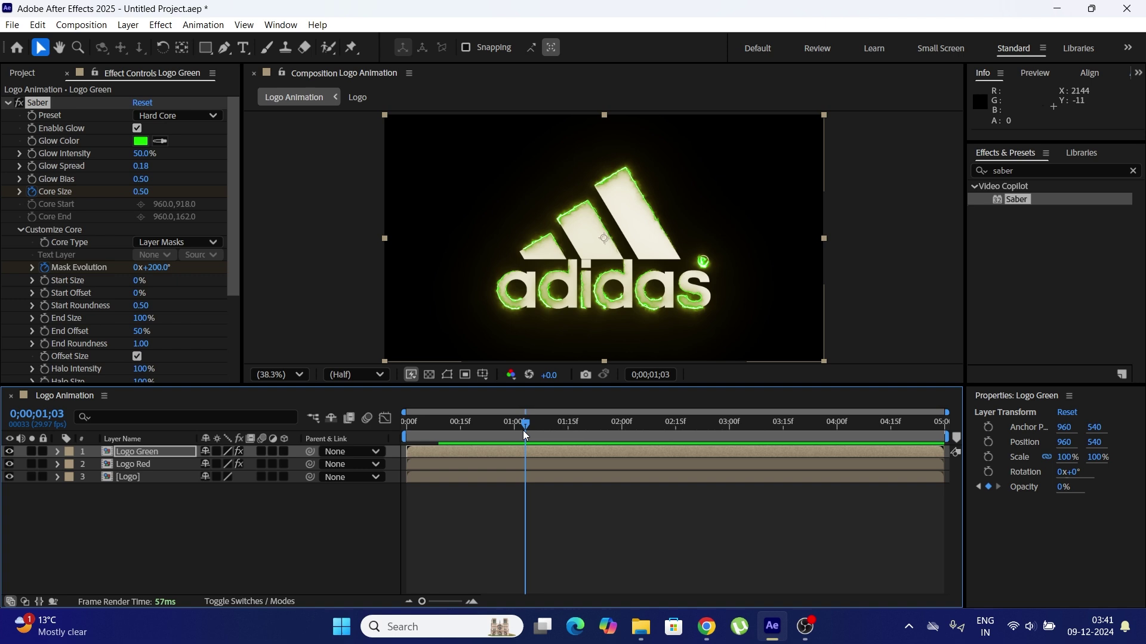
click(159, 448)
key(m)
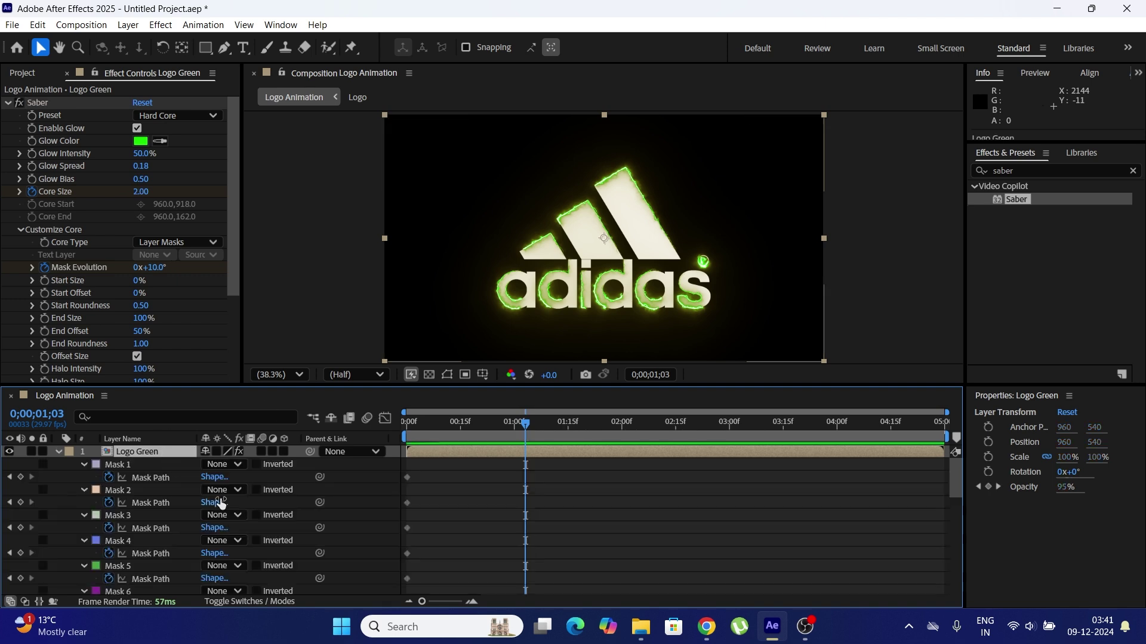
scroll(561, 511, down, 10)
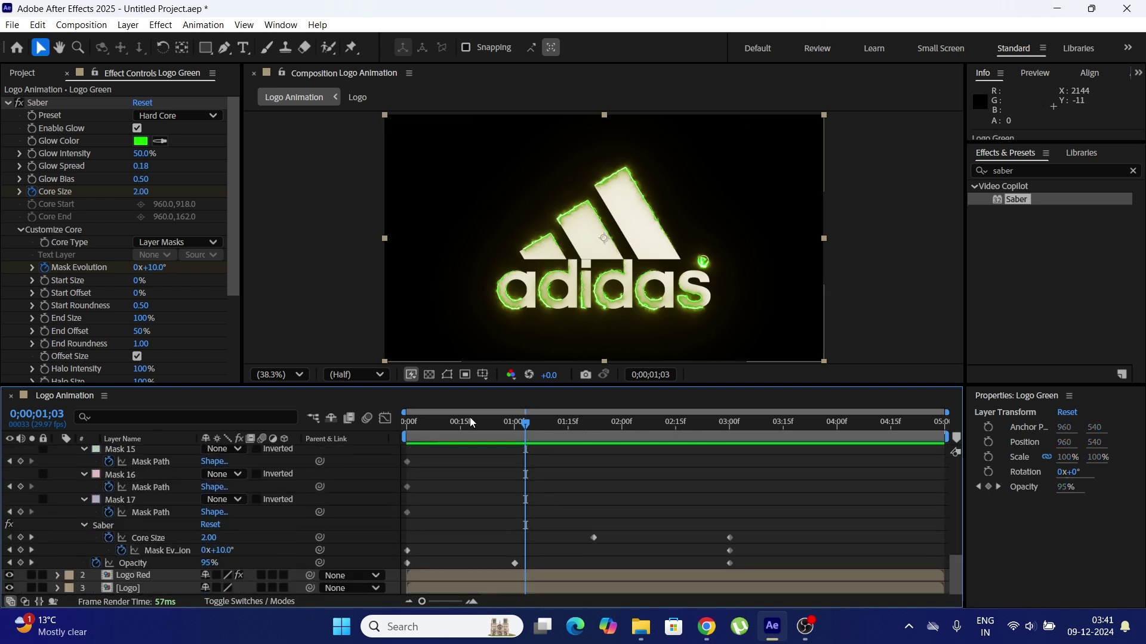
drag(524, 422, 407, 422)
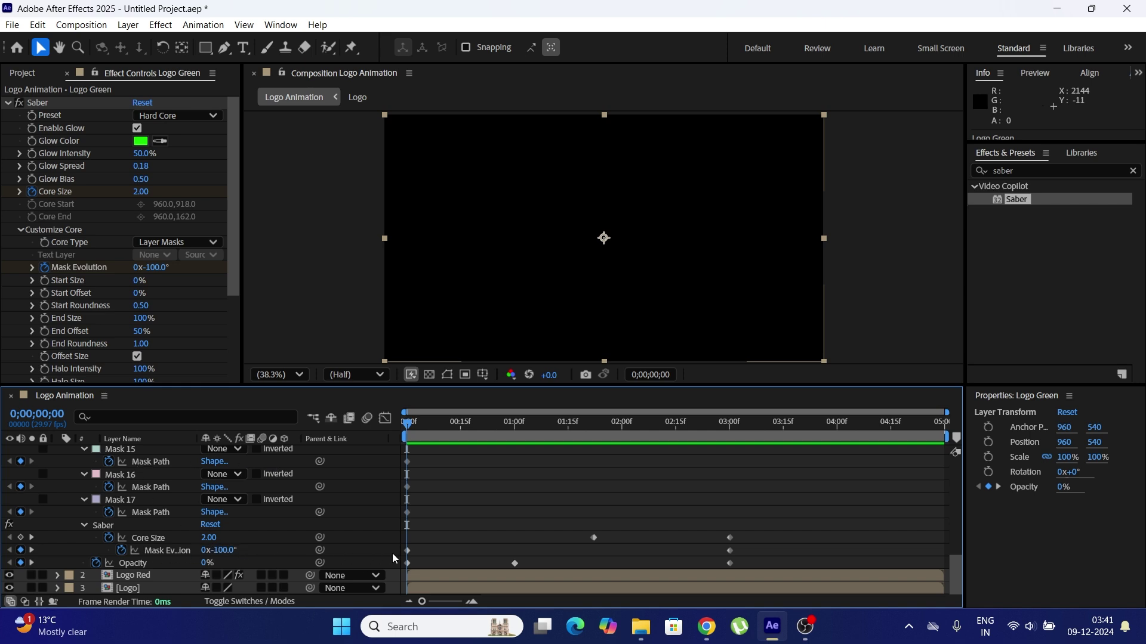
click(407, 551)
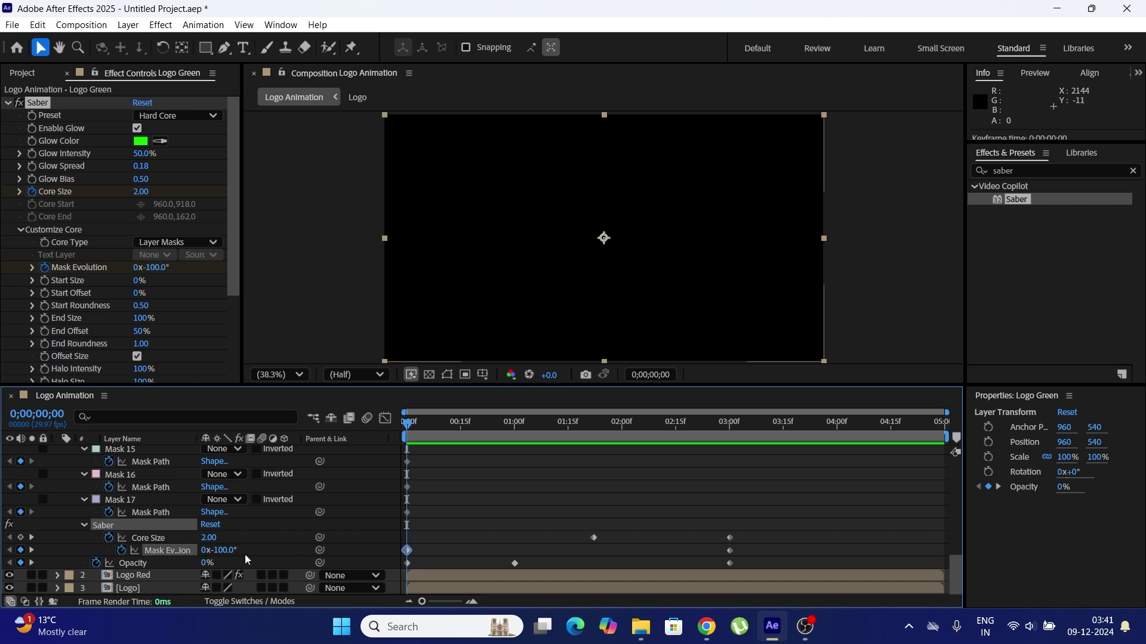
click(219, 550)
text(200)
key(Return)
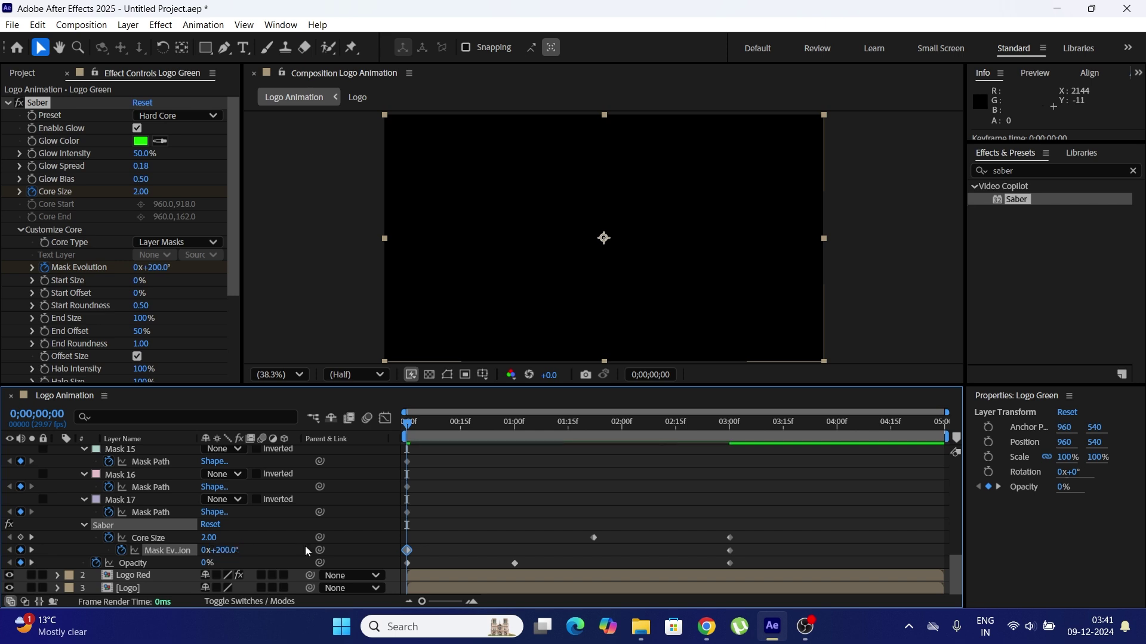
Set Logo Green's Mask Evolution keyframe at 3 seconds to -100°.
click(729, 550)
click(726, 423)
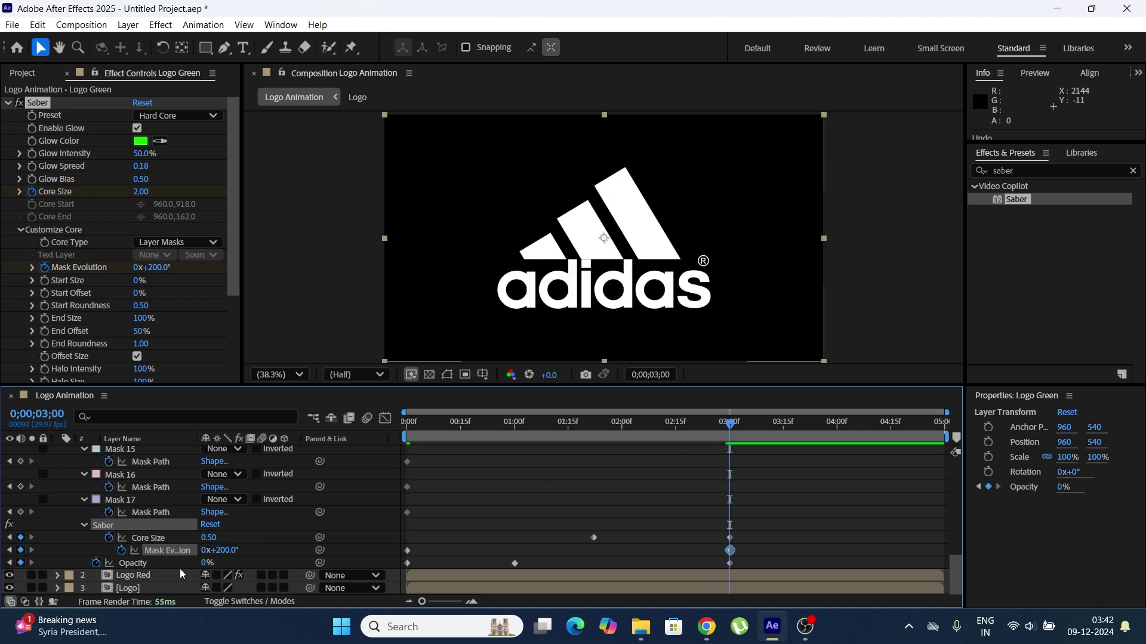
click(225, 550)
text(100)
key(Return)
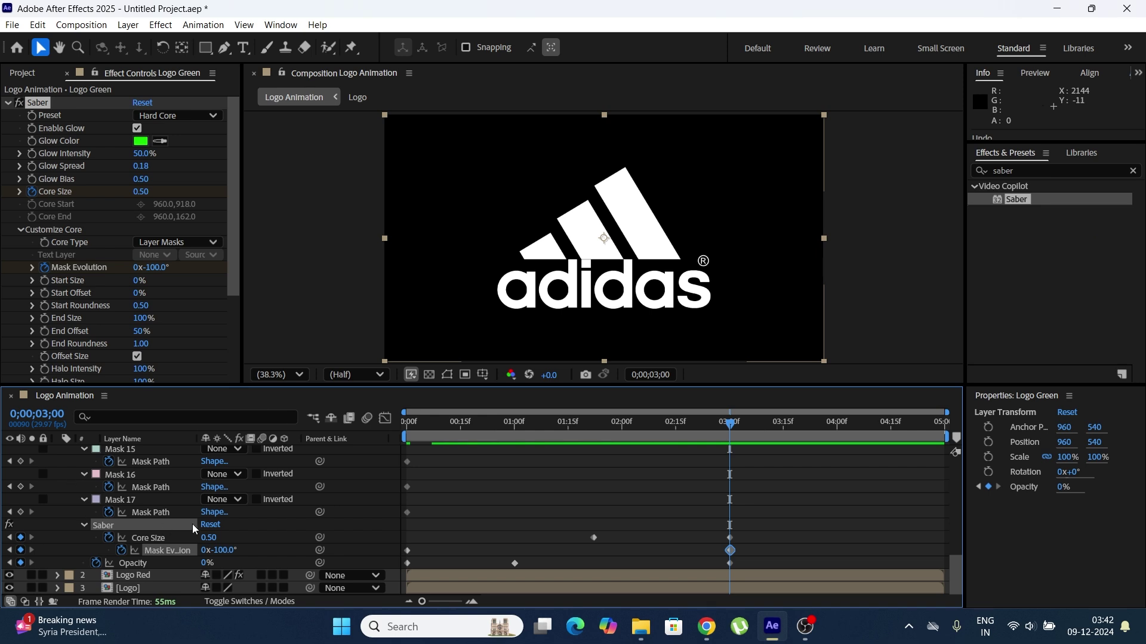
Reveal Logo Red's animated properties and apply Easy Ease to both Mask Evolution keyframes of Logo Green.
click(164, 580)
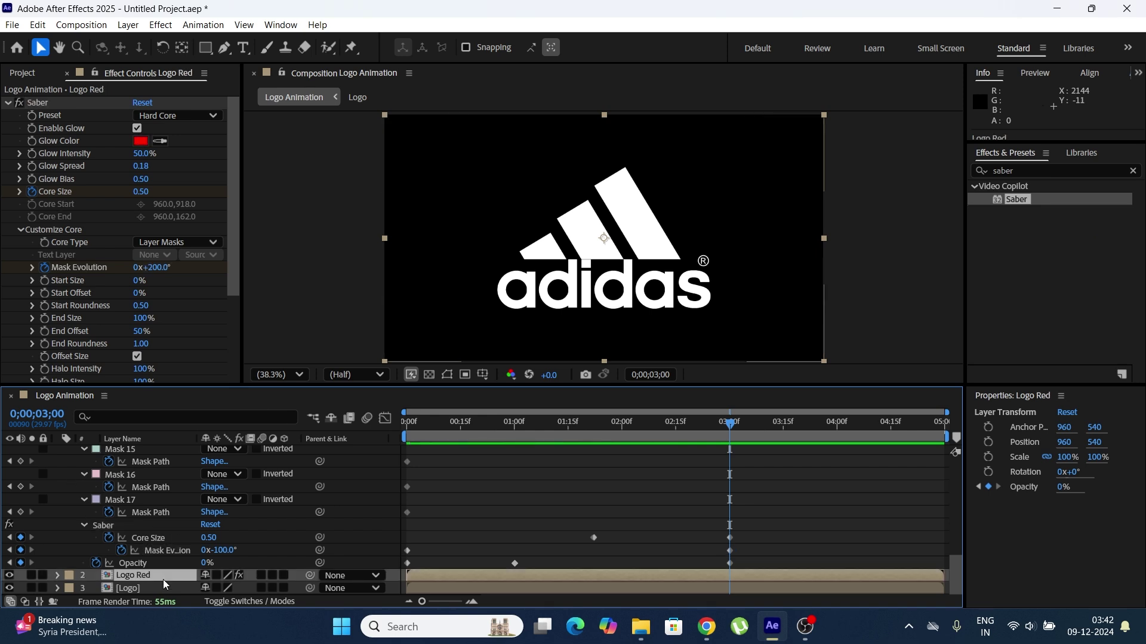
key(m)
scroll(363, 525, down, 1)
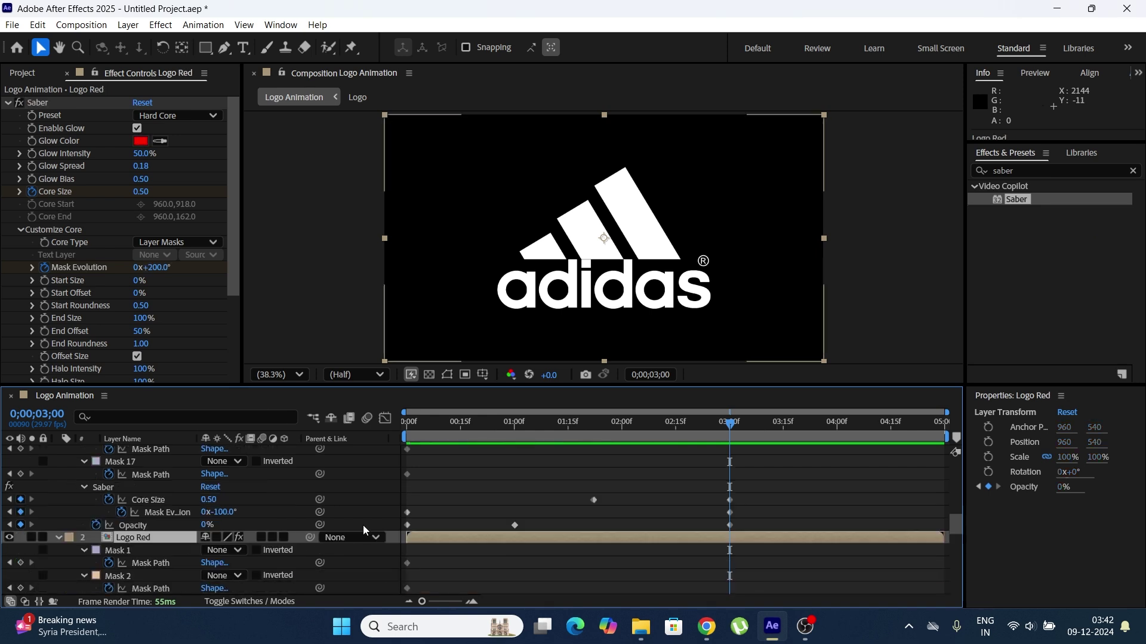
scroll(363, 526, down, 12)
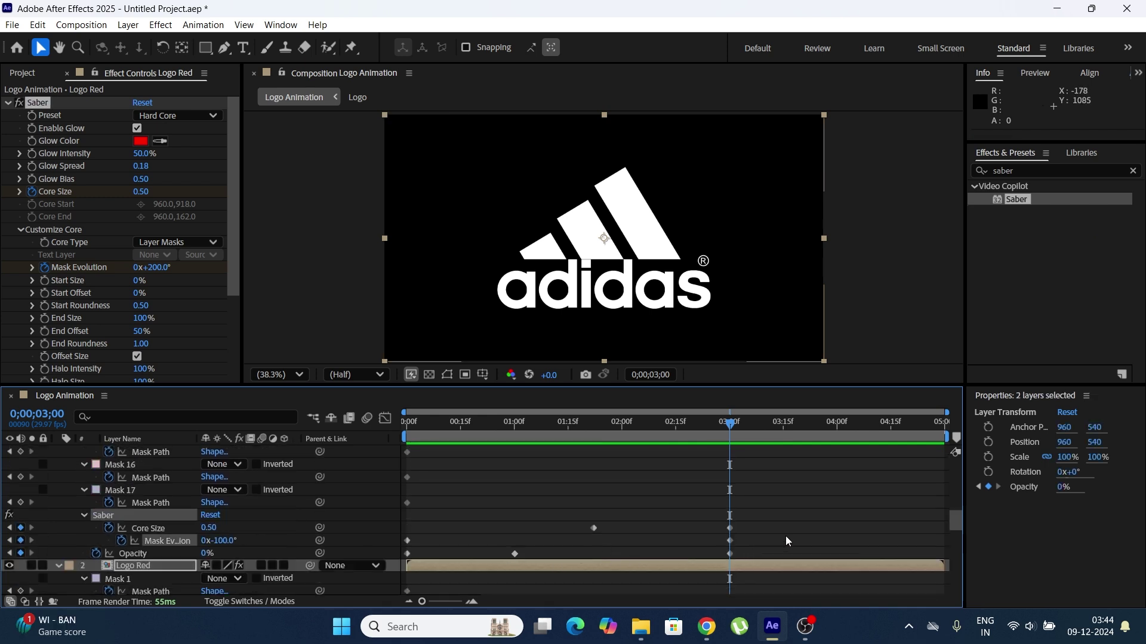
click(786, 541)
drag(796, 541, 388, 541)
right_click(730, 541)
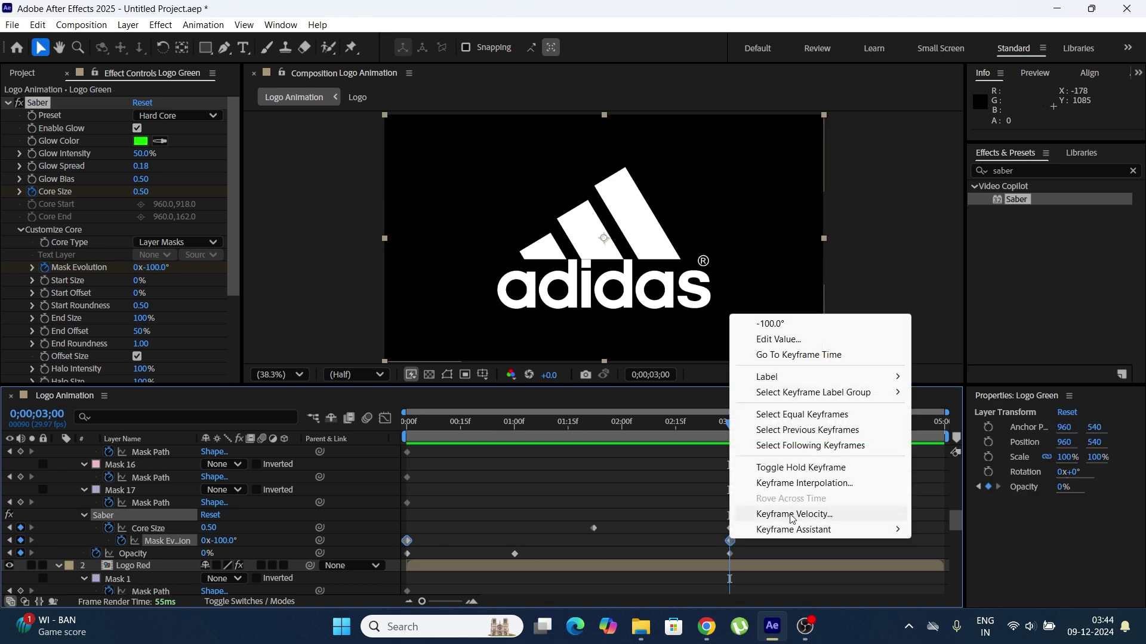
mouse_move(835, 530)
click(668, 445)
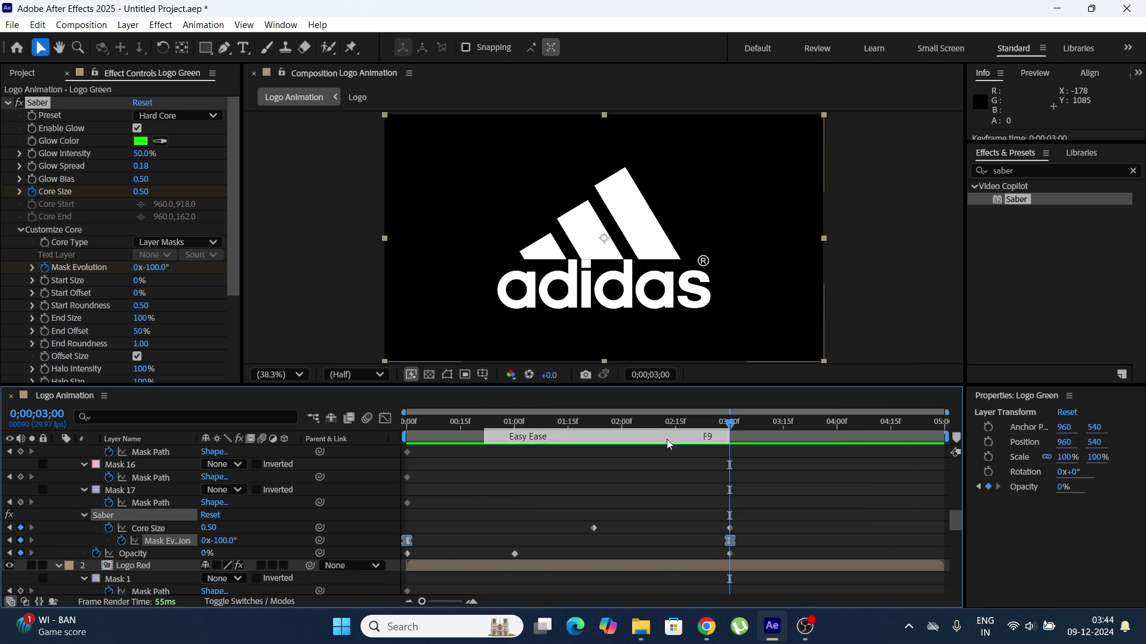
Apply Easy Ease to both Mask Evolution keyframes of the Logo Red layer.
scroll(790, 554, down, 10)
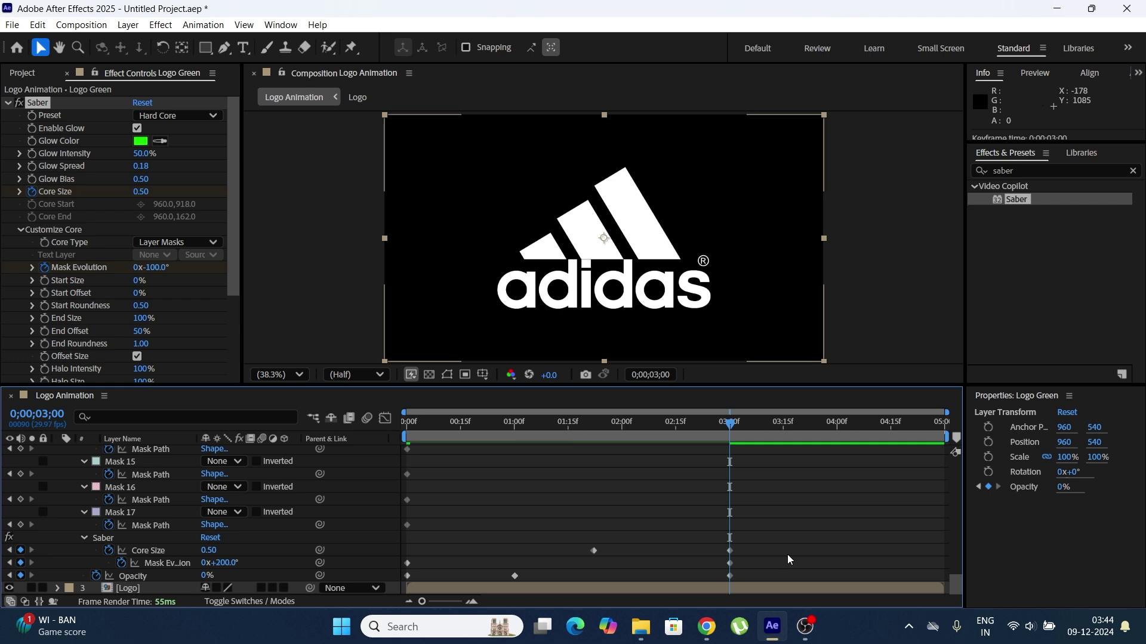
drag(787, 565, 387, 567)
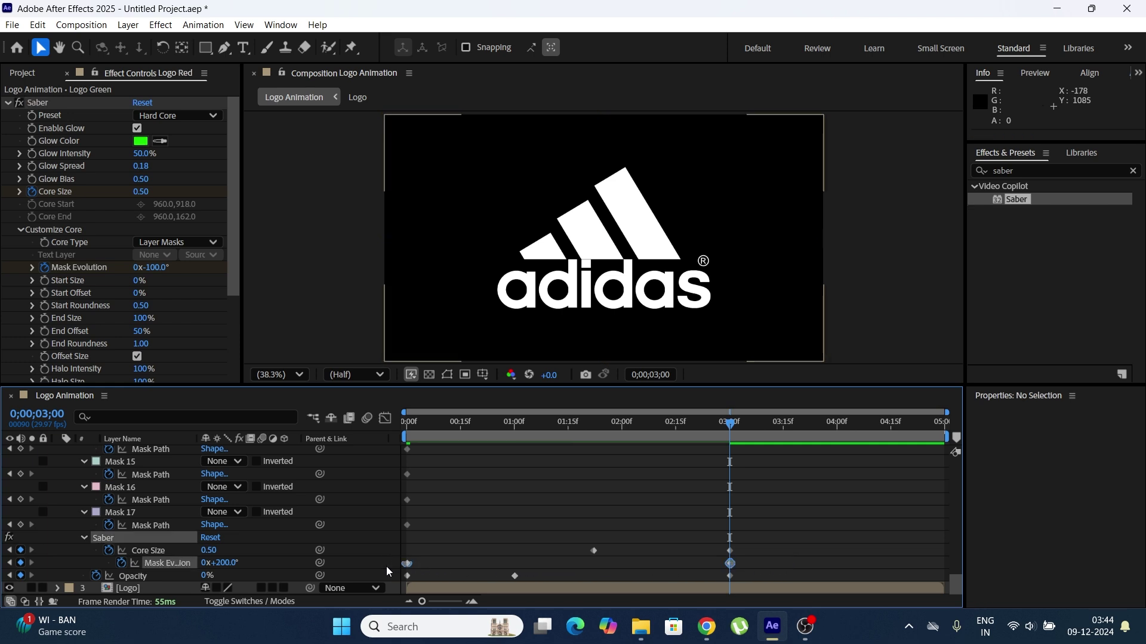
right_click(731, 563)
mouse_move(791, 553)
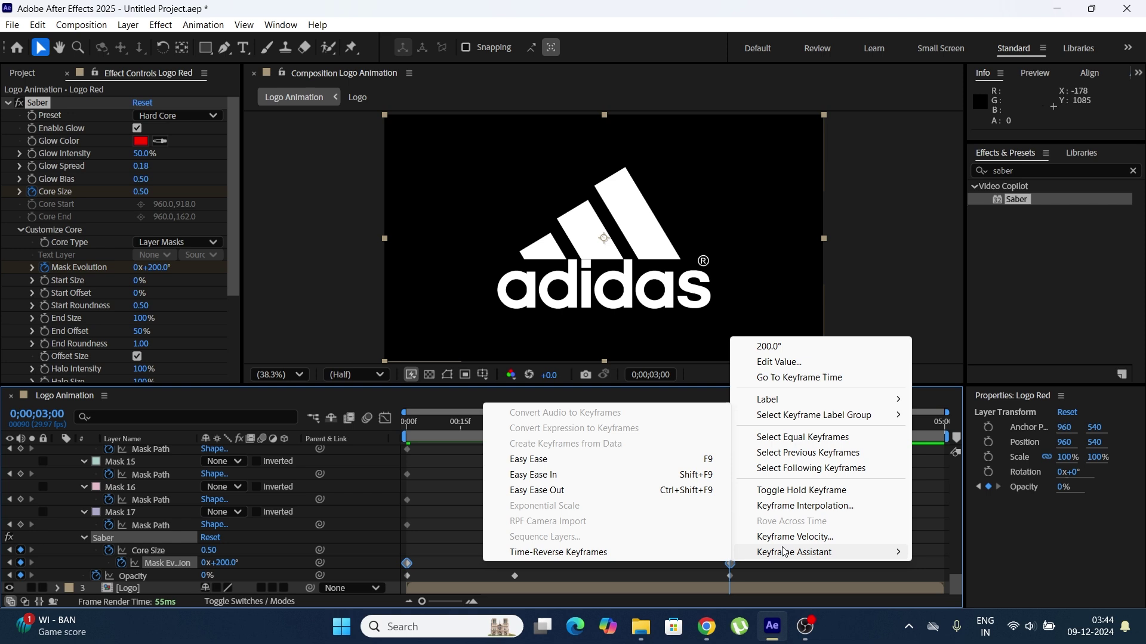
click(668, 461)
Select the Mask Evolution keyframes of both Logo Green and Logo Red and show their speed curves in the Graph Editor.
scroll(768, 544, up, 3)
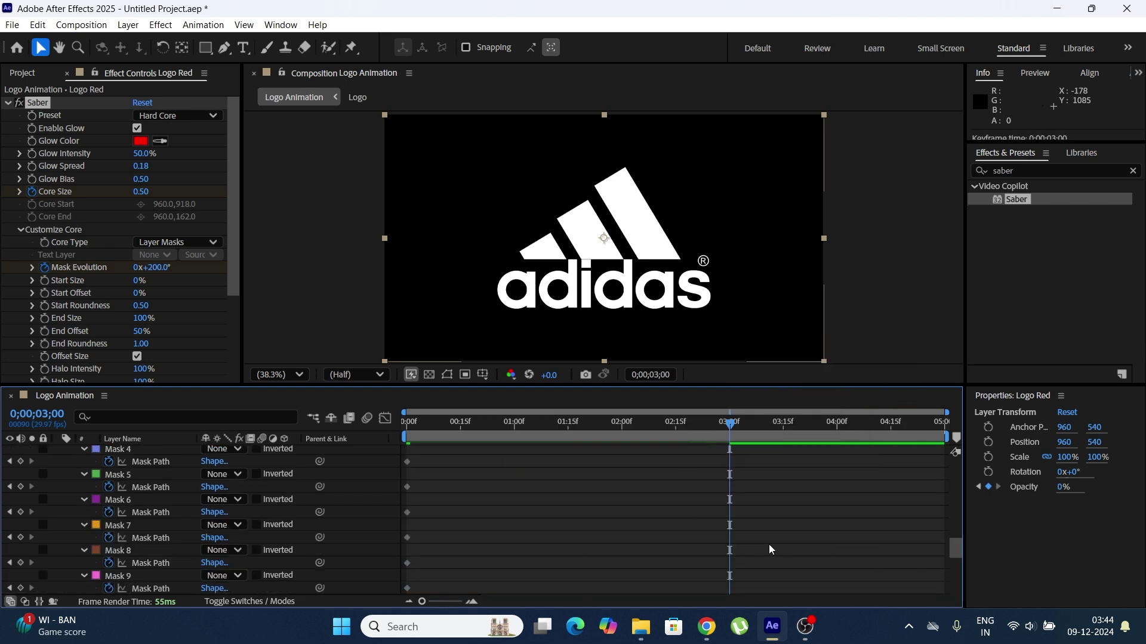
scroll(739, 518, down, 13)
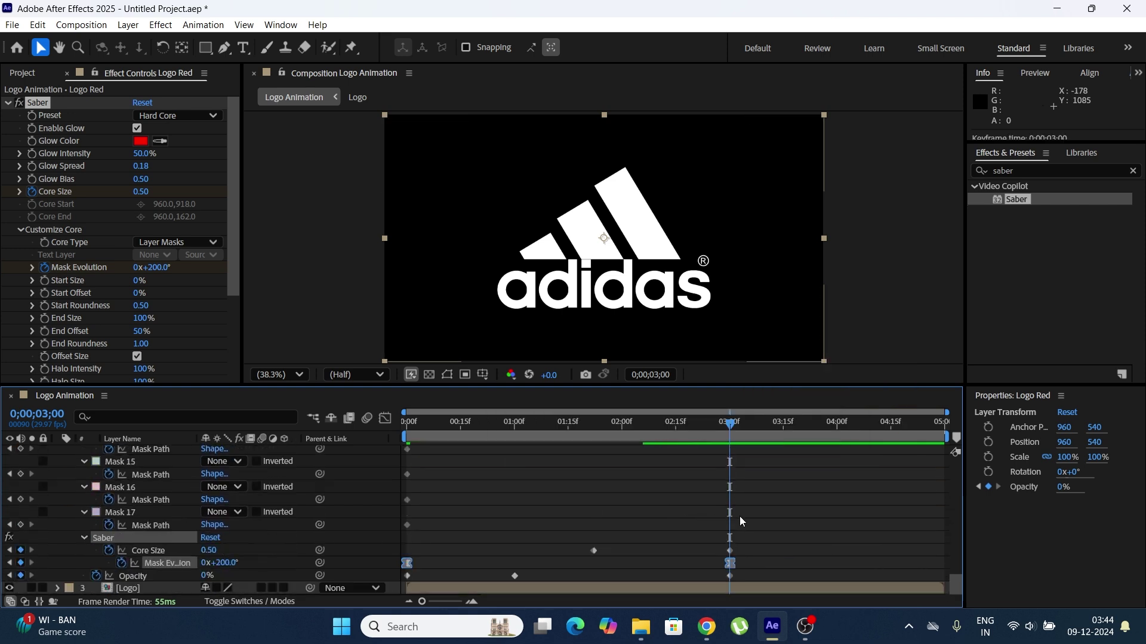
scroll(782, 547, up, 10)
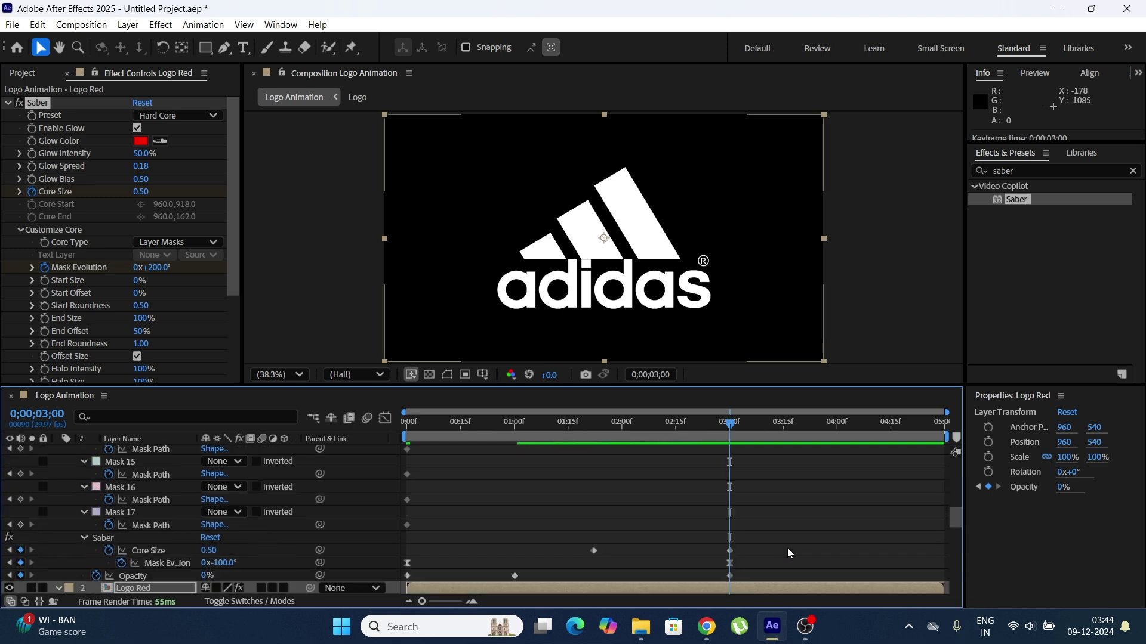
drag(786, 561, 384, 567)
click(385, 418)
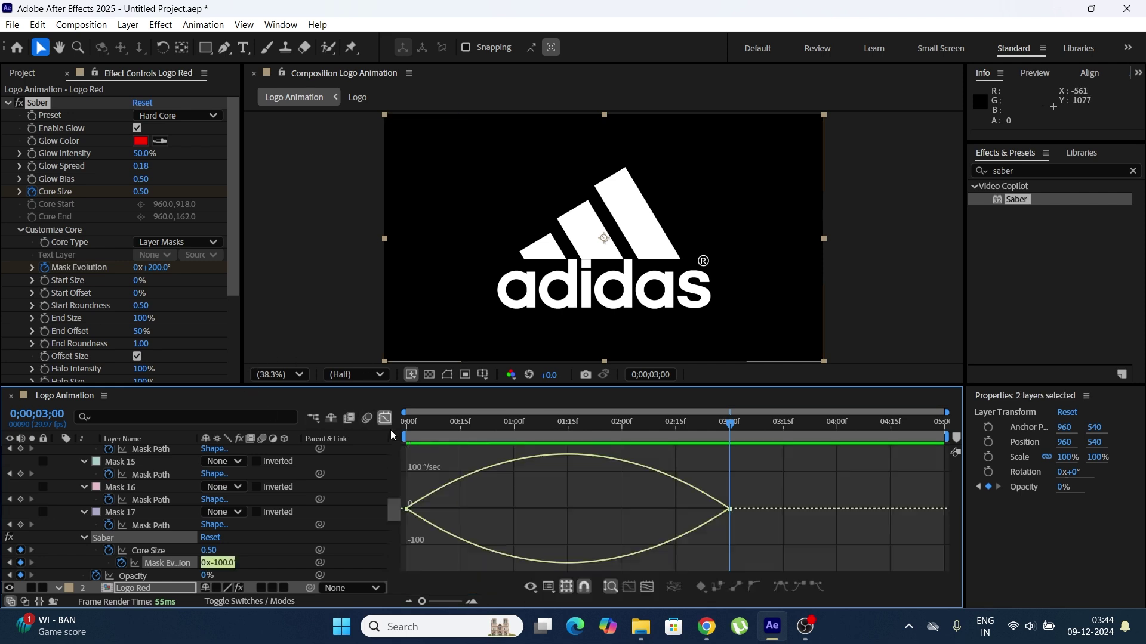
Lengthen the incoming ease of both layers' 3-second Mask Evolution keyframes so the speed peaks at about 1 second.
drag(753, 517, 632, 505)
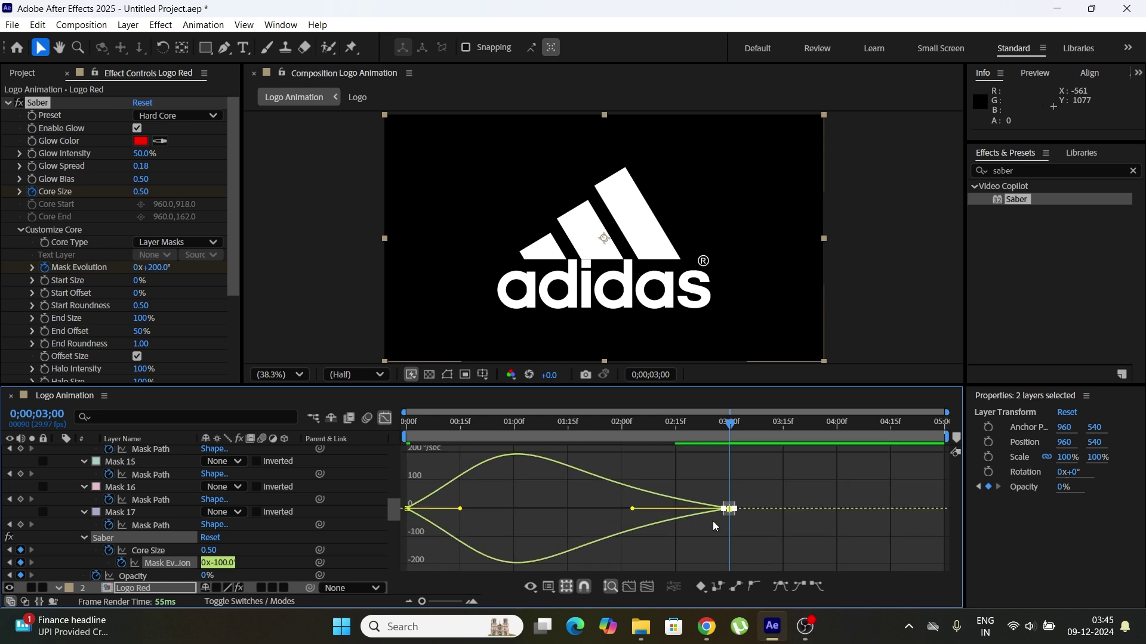
click(730, 510)
click(716, 511)
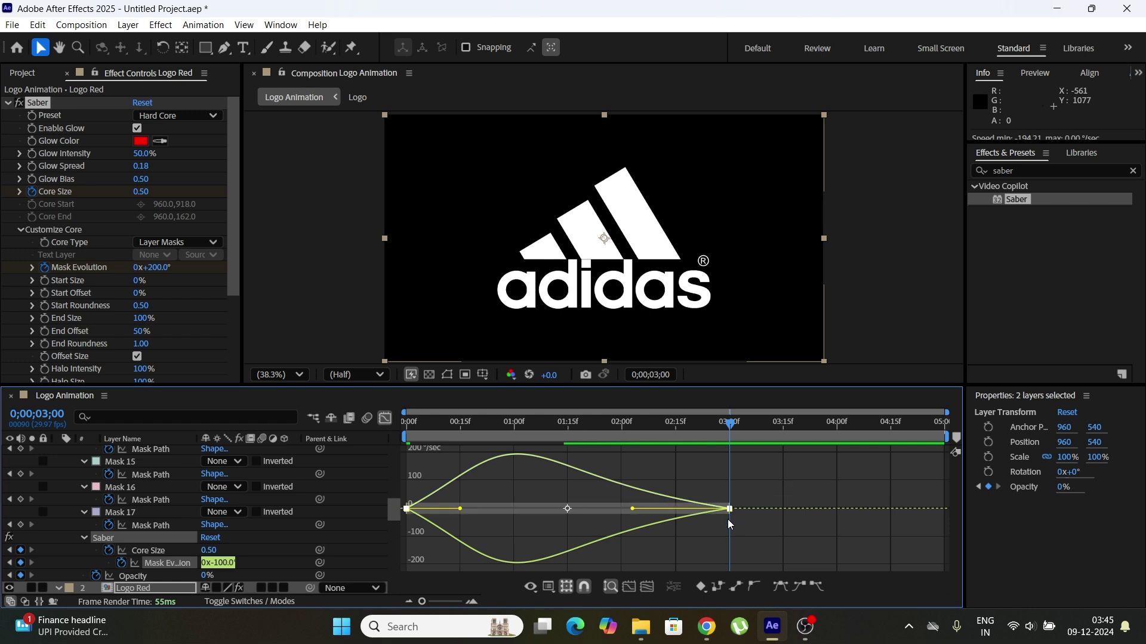
click(717, 525)
click(721, 509)
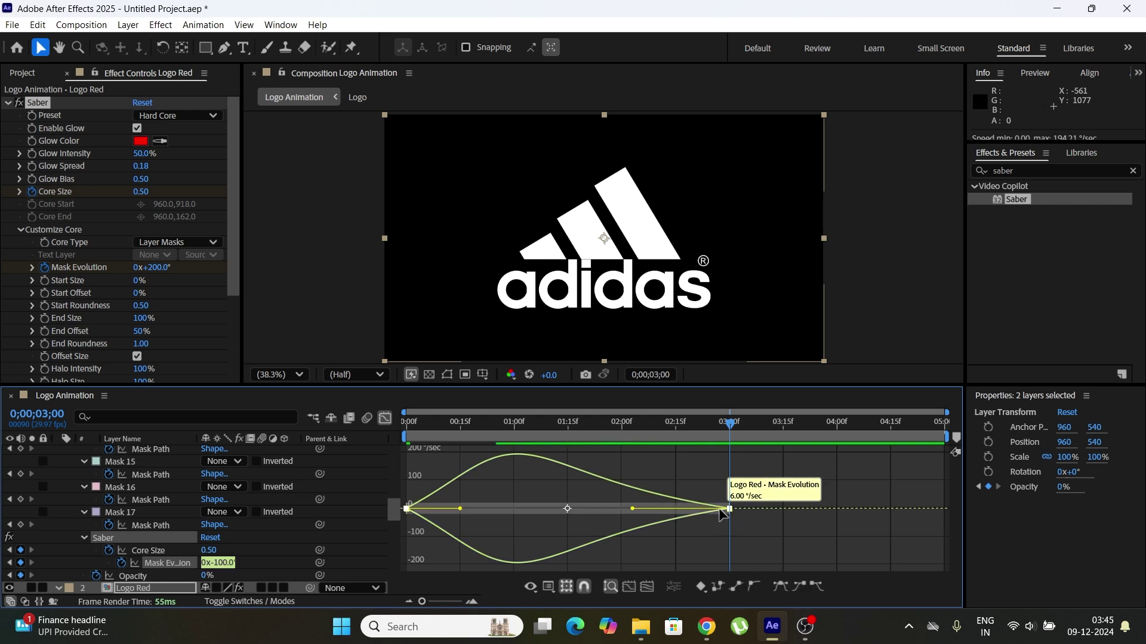
Extend the incoming ease of Logo Red's 3-second Mask Evolution keyframe further, then close the Graph Editor.
drag(632, 509, 627, 508)
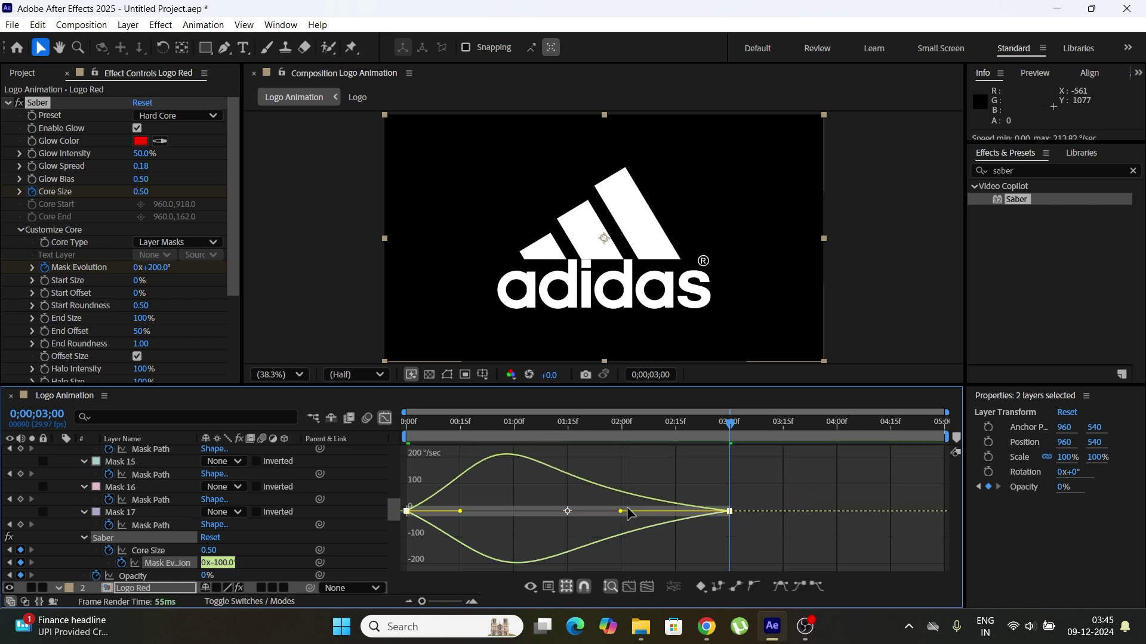
click(724, 521)
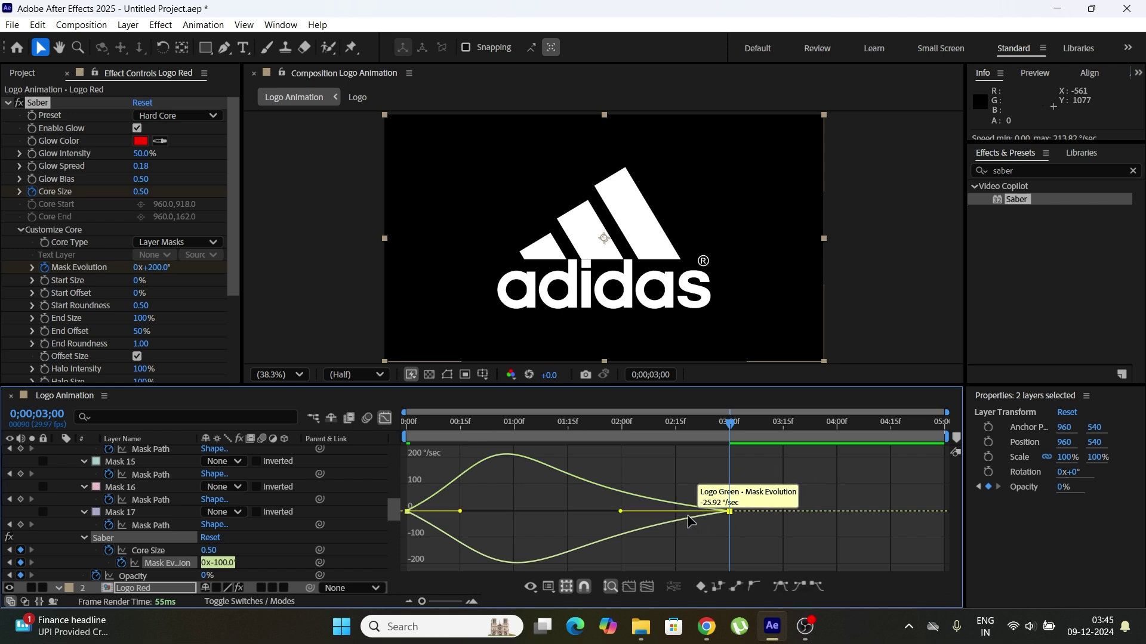
drag(621, 511, 606, 514)
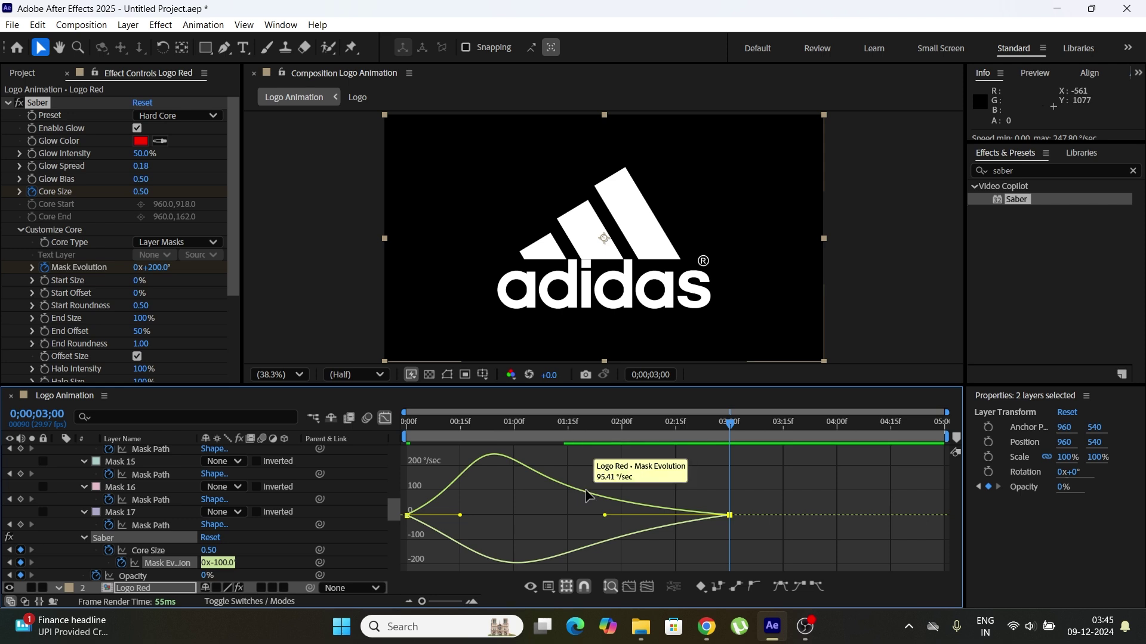
click(635, 529)
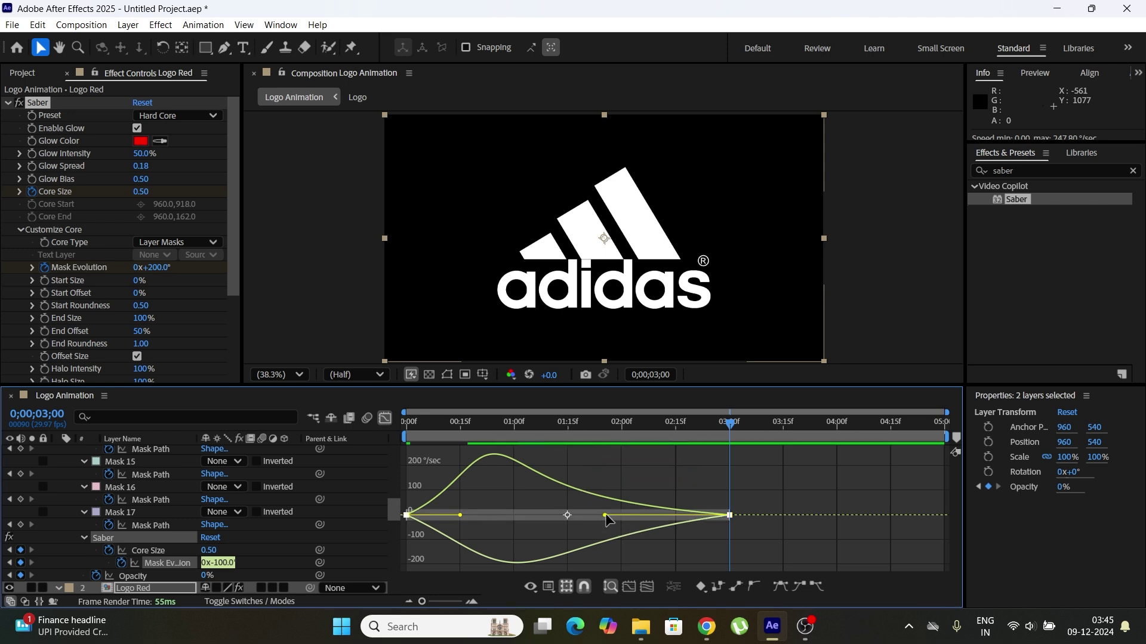
drag(606, 516, 599, 516)
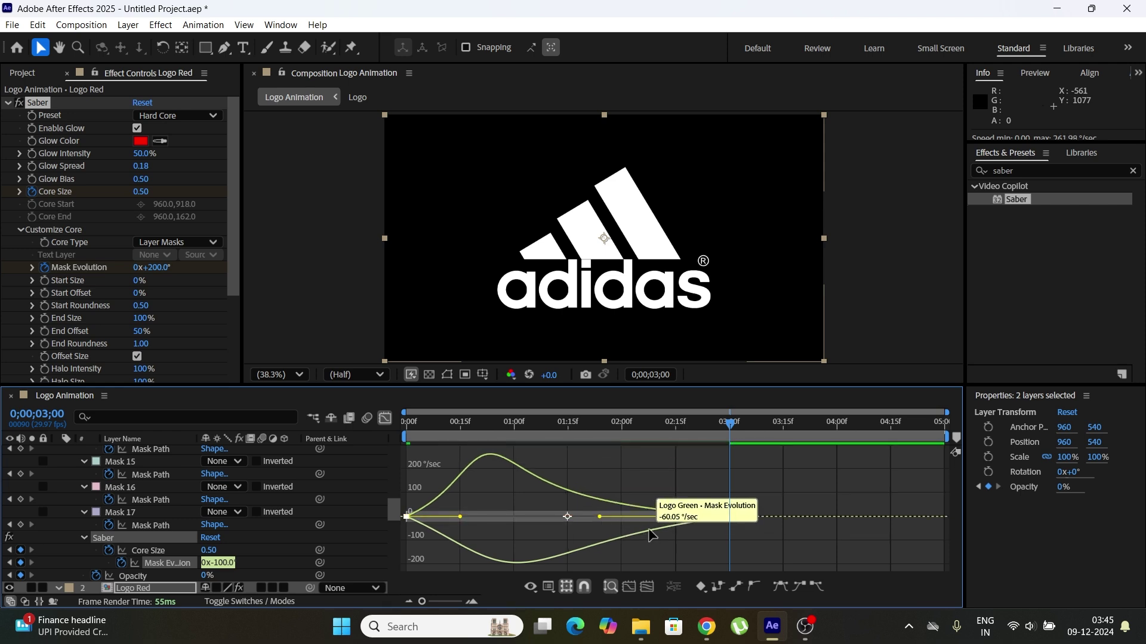
click(727, 519)
click(607, 516)
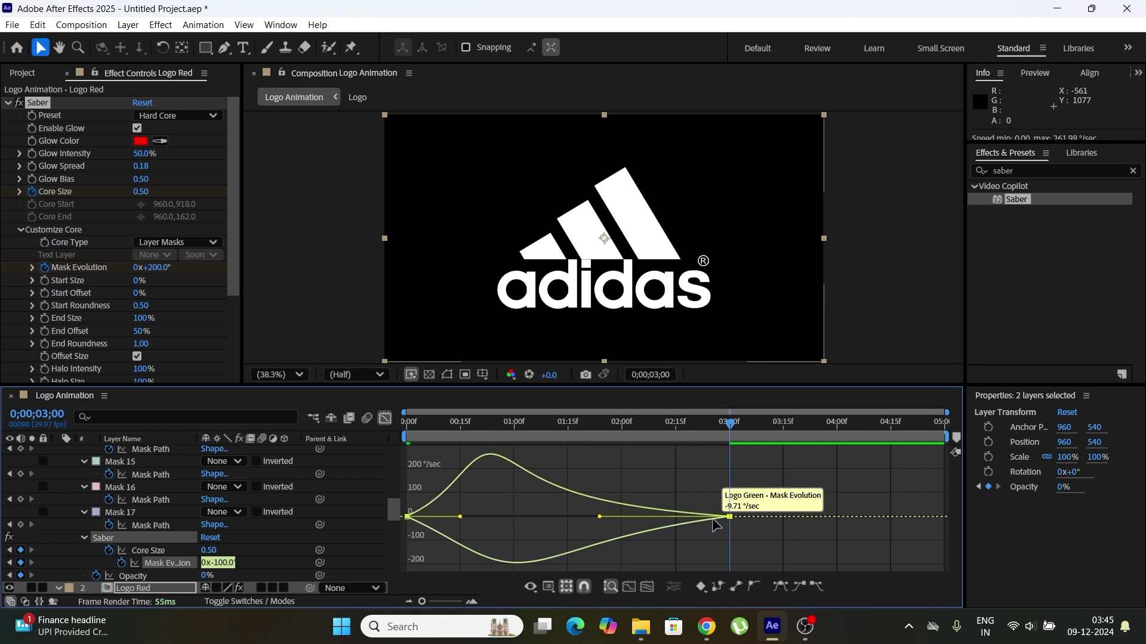
drag(600, 517, 594, 518)
click(384, 418)
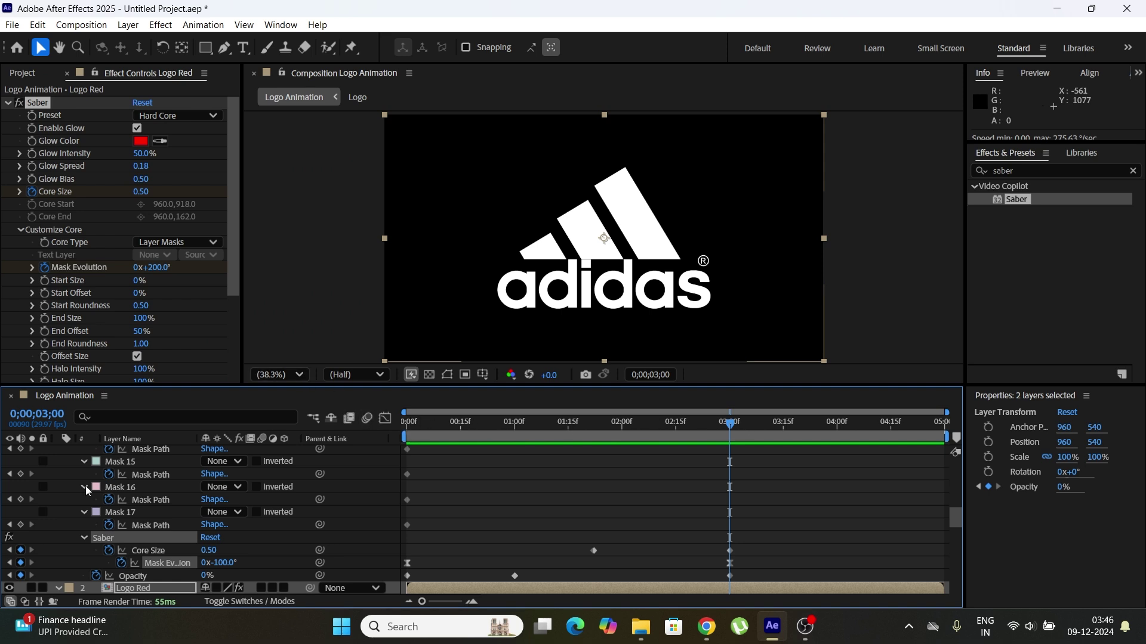
Collapse the Logo Green and Logo Red layers and play the animation from the first frame.
scroll(190, 532, up, 10)
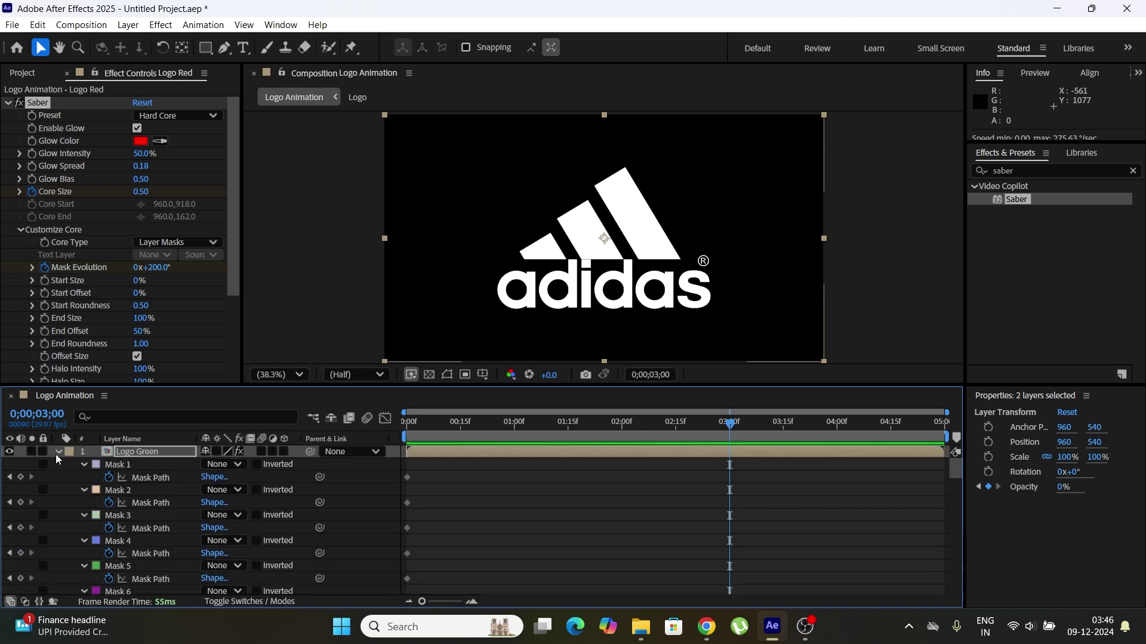
click(57, 451)
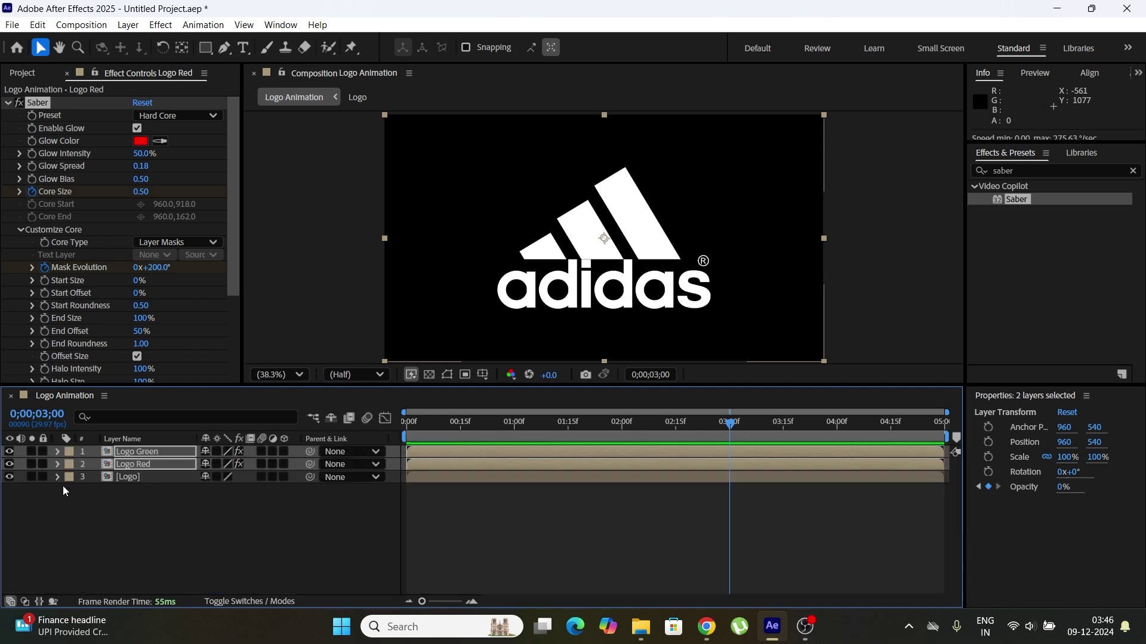
click(230, 543)
drag(732, 428, 304, 438)
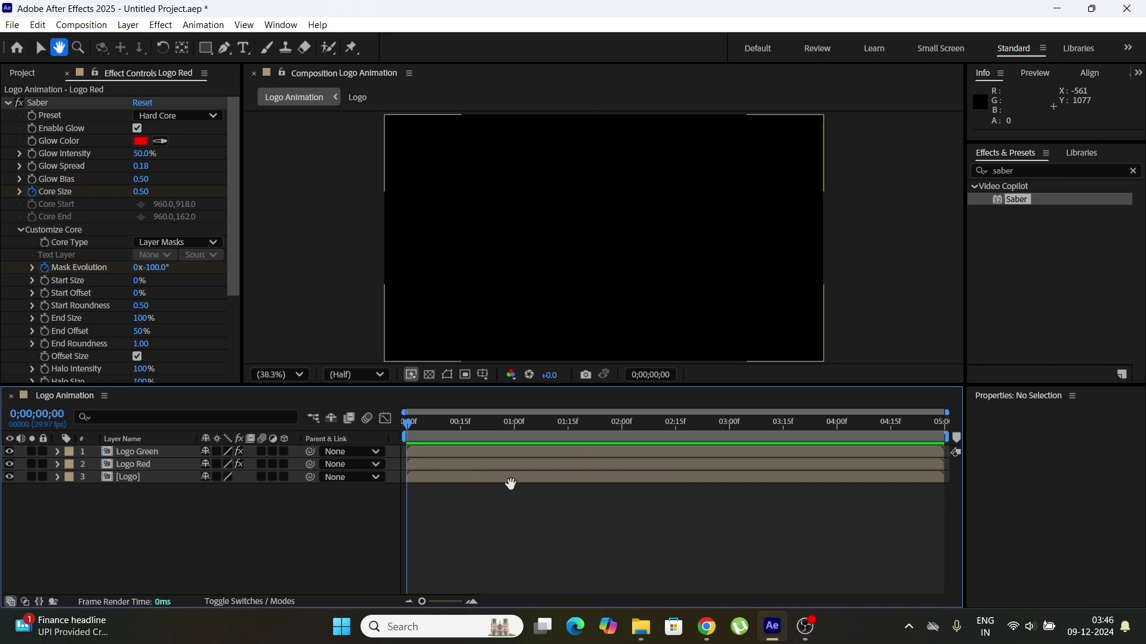
key(space)
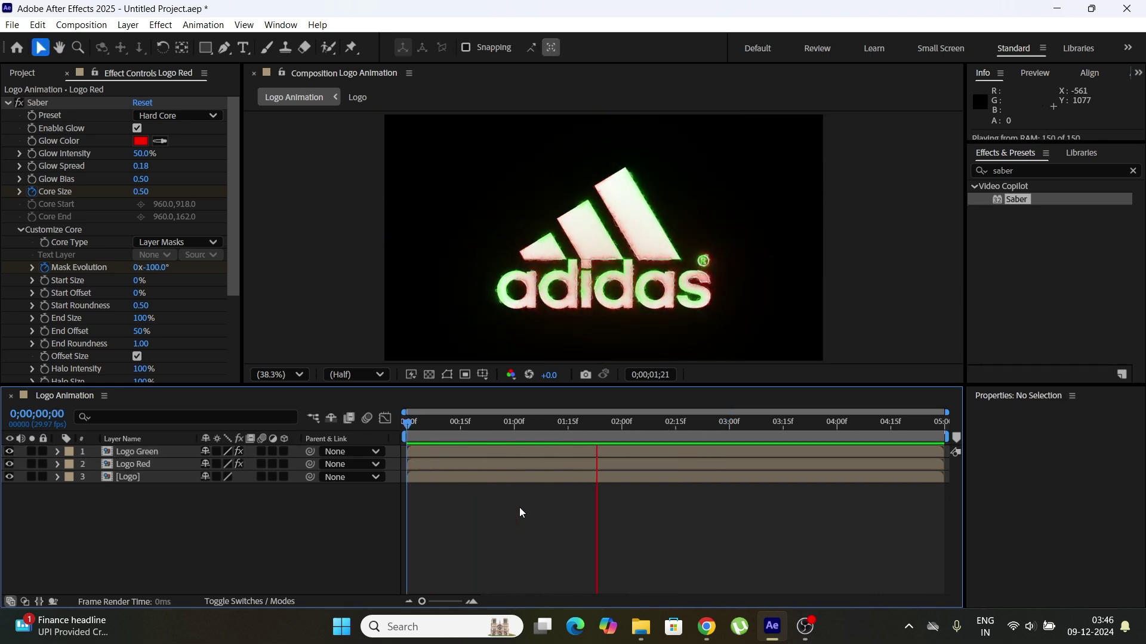
key(space)
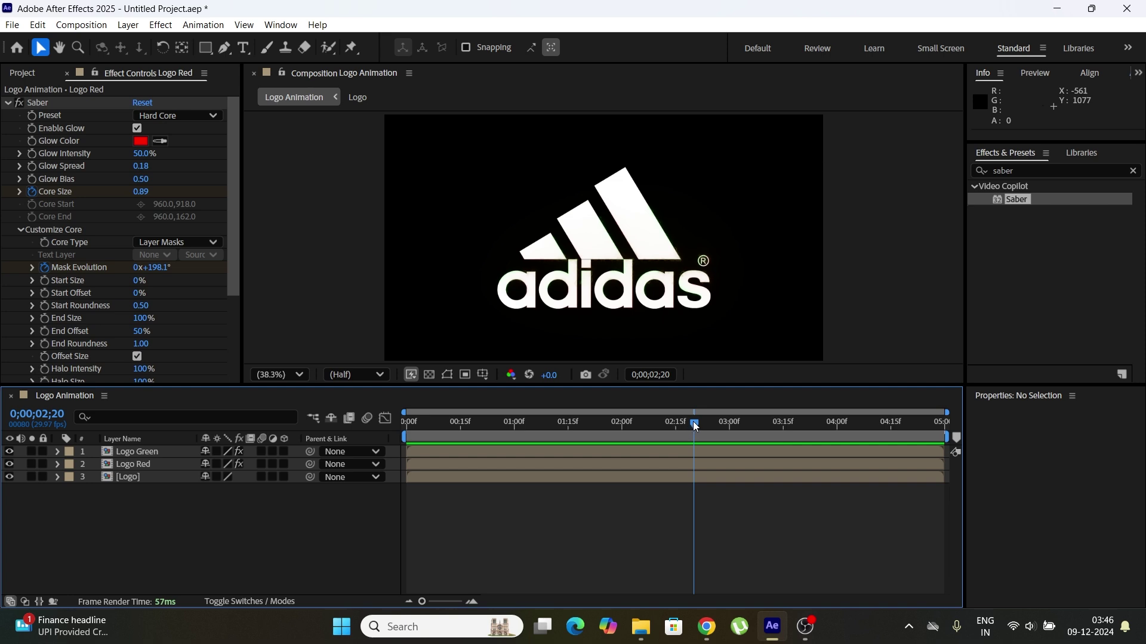
At 0;00;01;09, set Logo Green's Saber Start Size to 100% and Start Offset to 50%.
drag(693, 421, 546, 438)
click(137, 452)
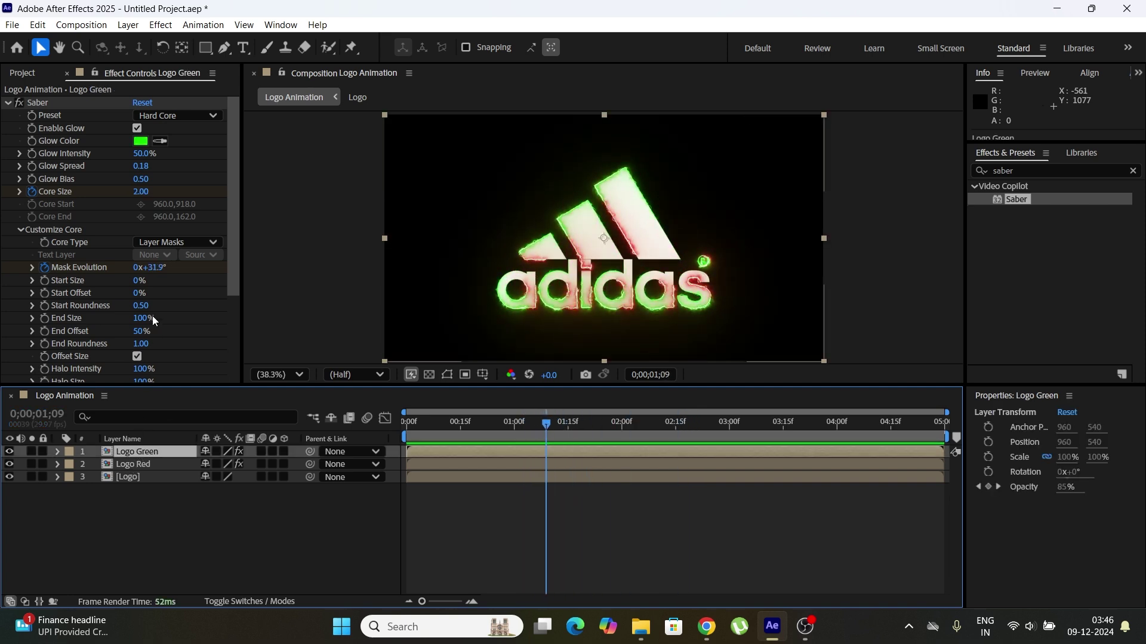
click(139, 283)
text(100)
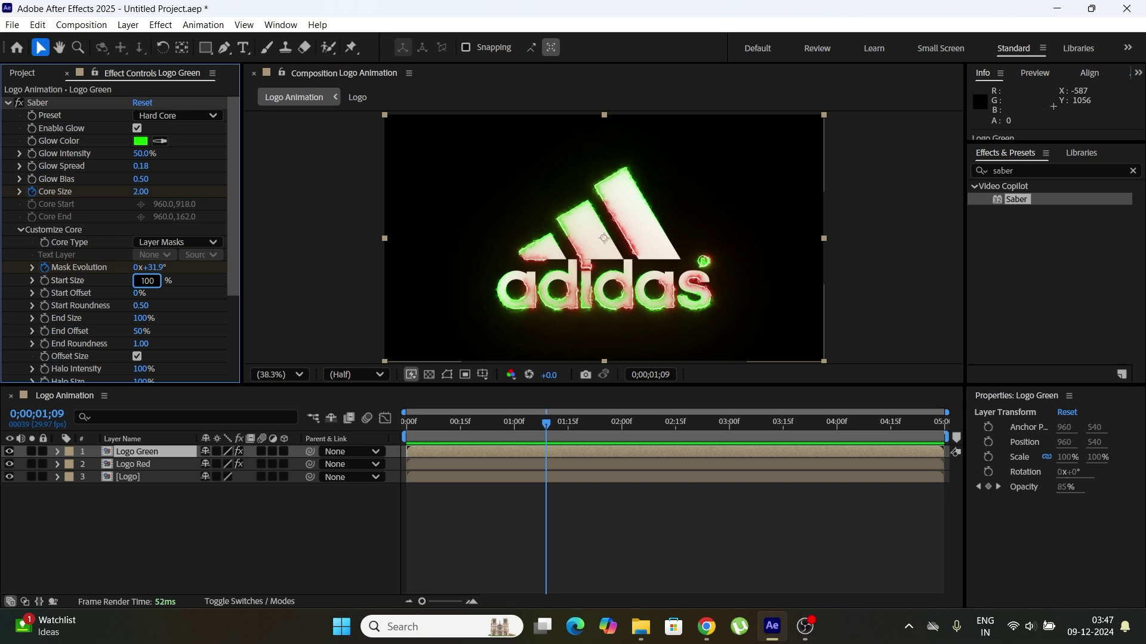
click(213, 278)
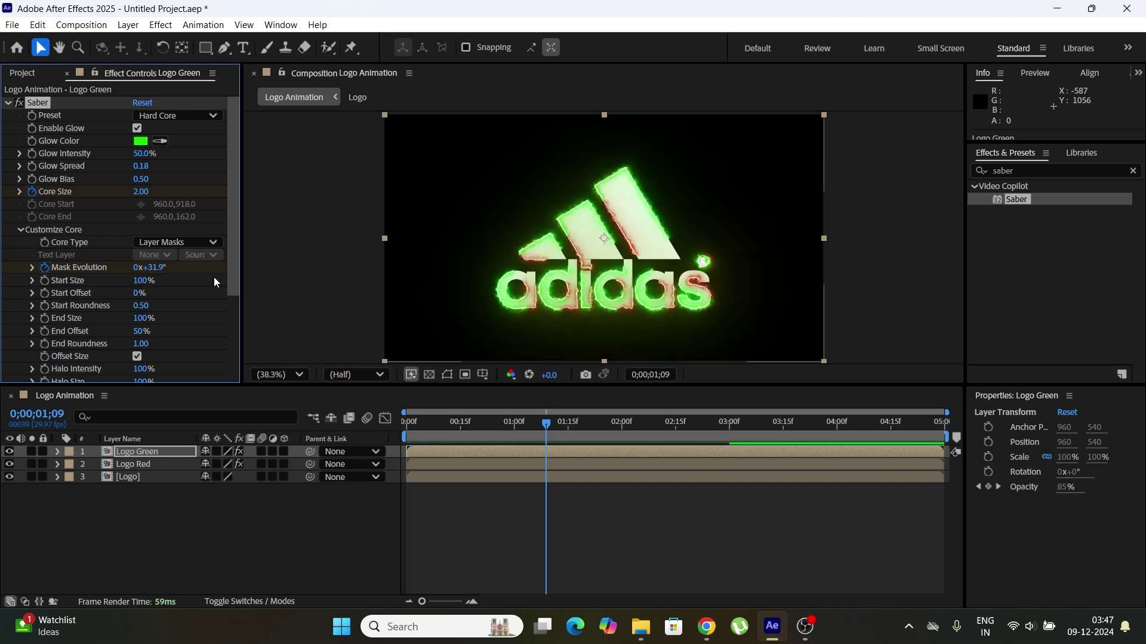
click(138, 293)
text(50)
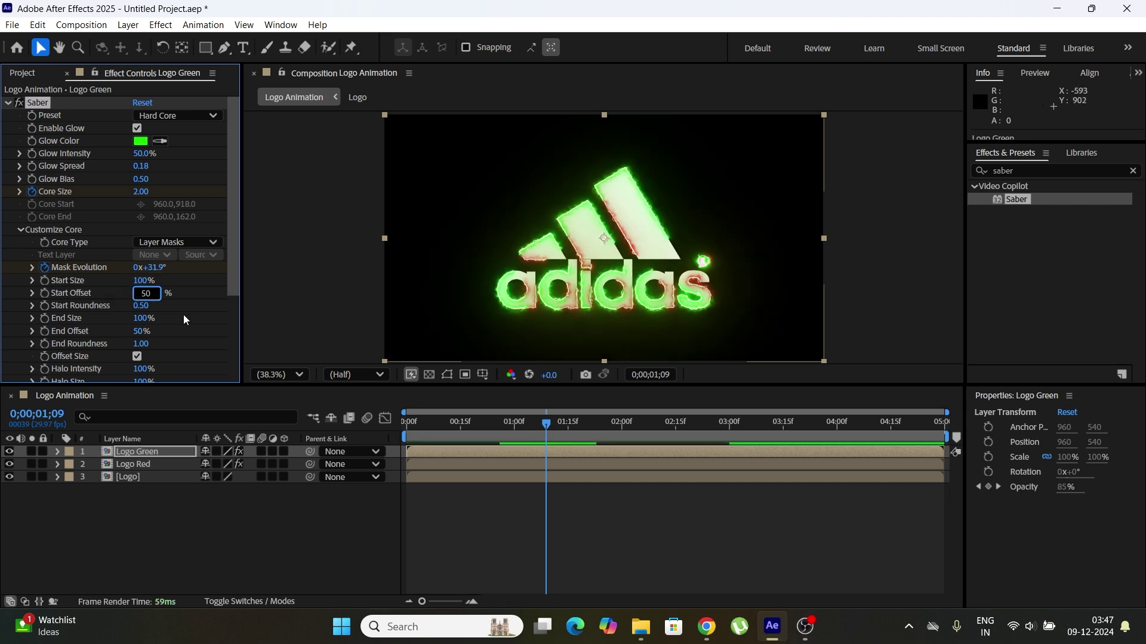
key(Return)
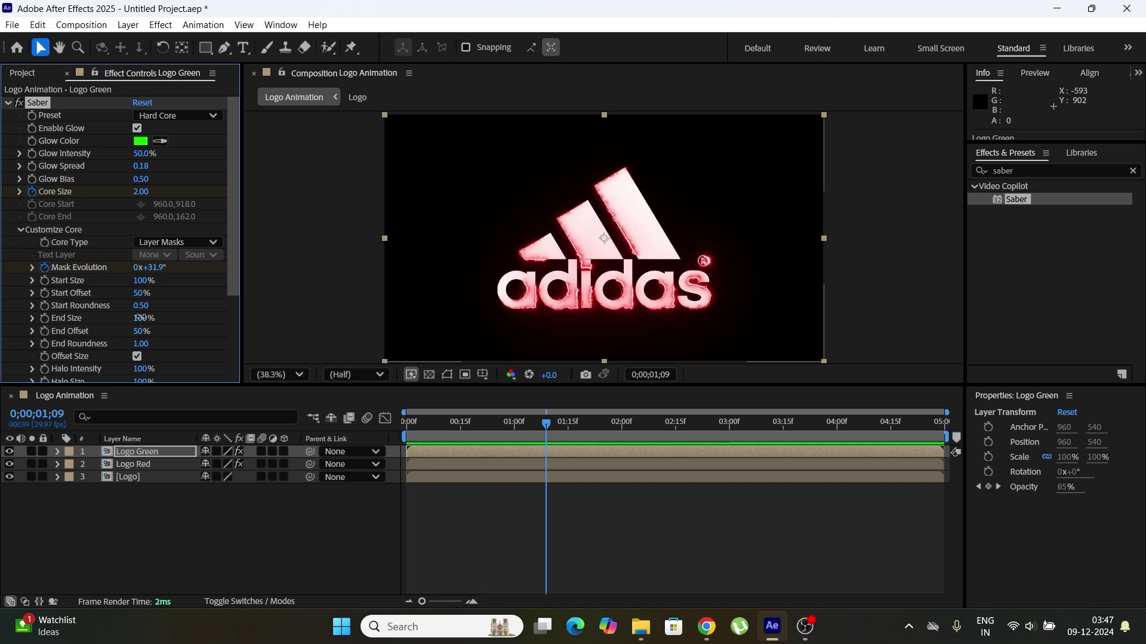
Set Logo Green's Saber End Size and End Offset to 0% and return to the first frame.
click(139, 316)
text(0)
key(Return)
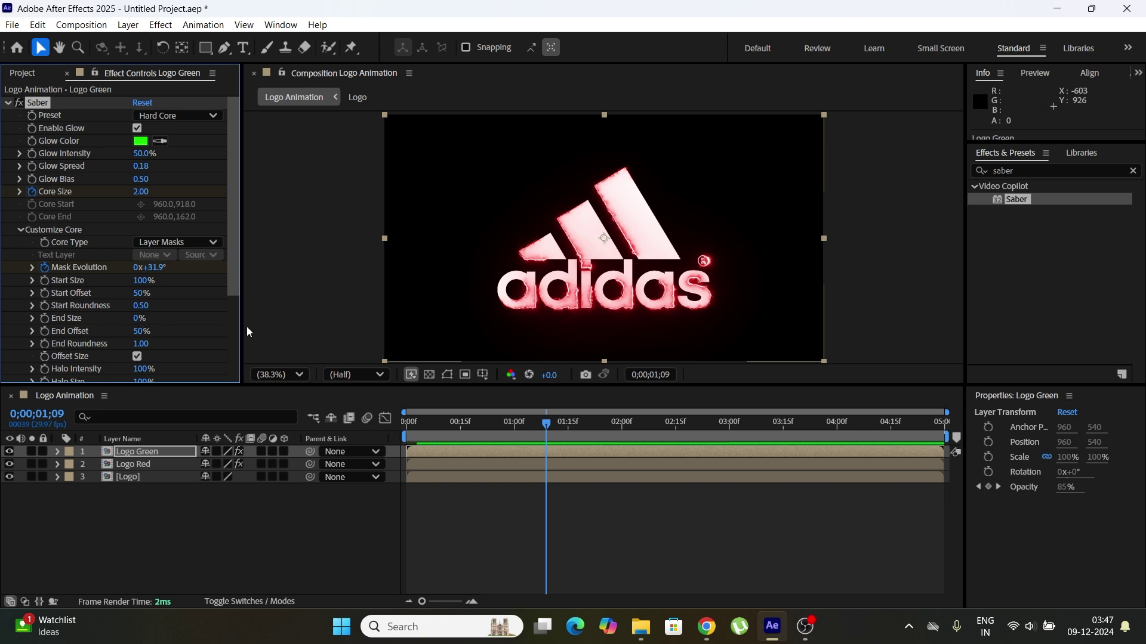
click(140, 331)
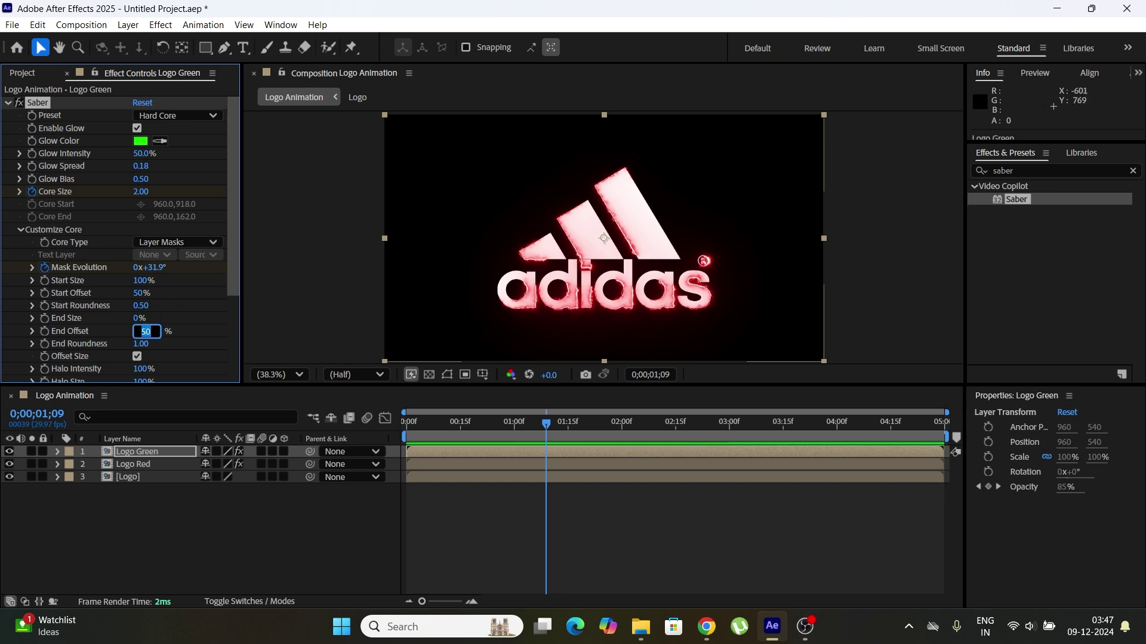
text(0)
key(Return)
drag(539, 420, 407, 422)
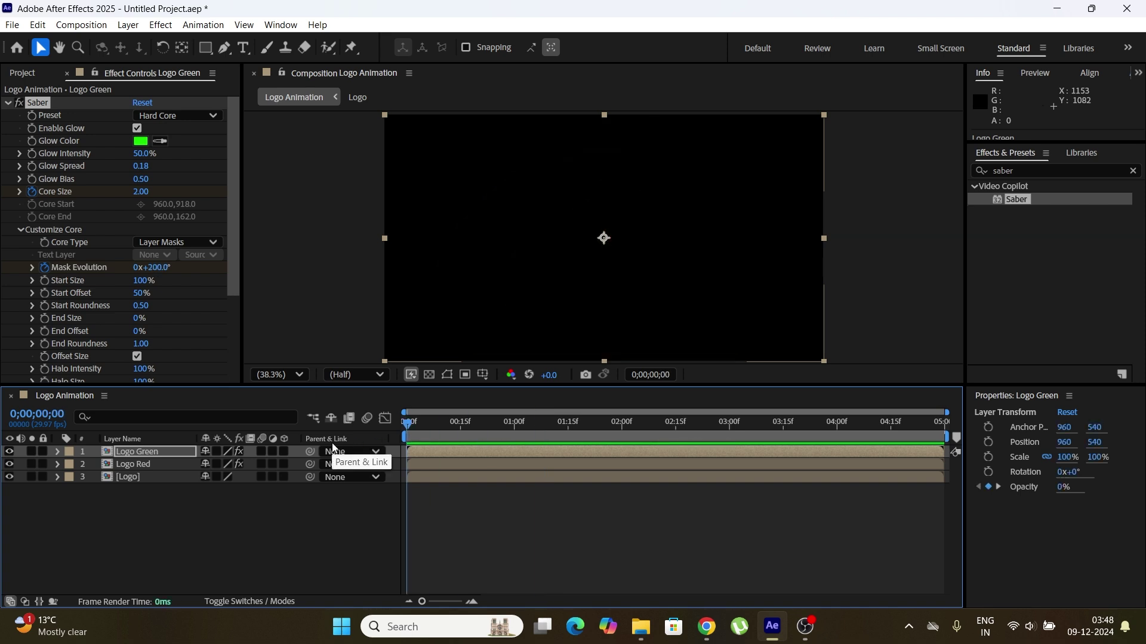
Play the Logo Animation composition from the first frame to check the updated green glow, and stop playback.
key(space)
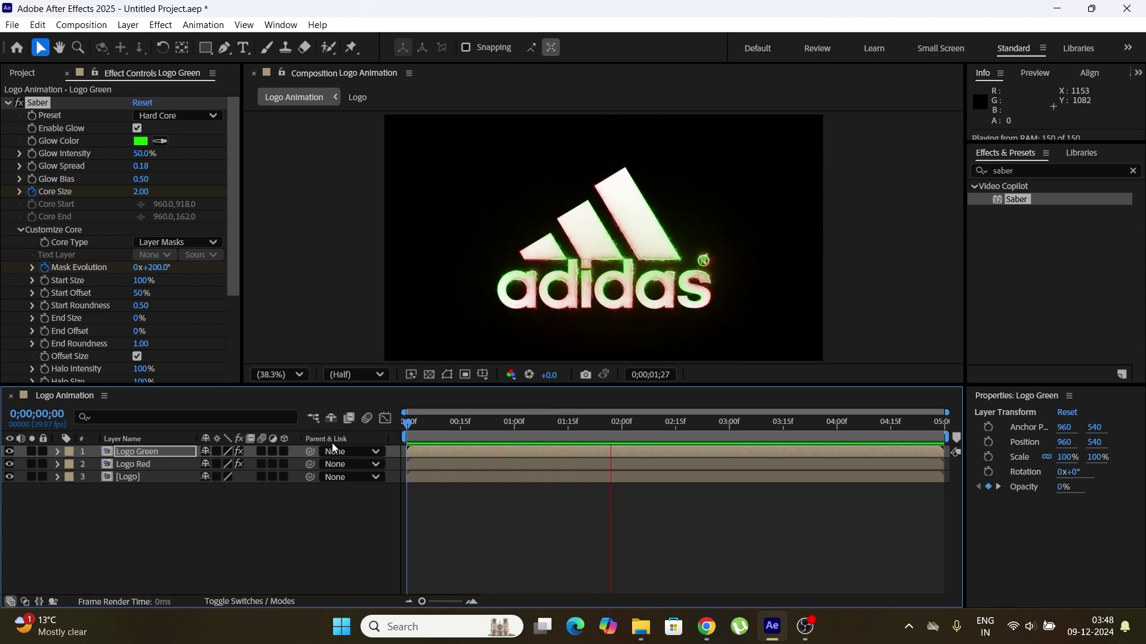
key(space)
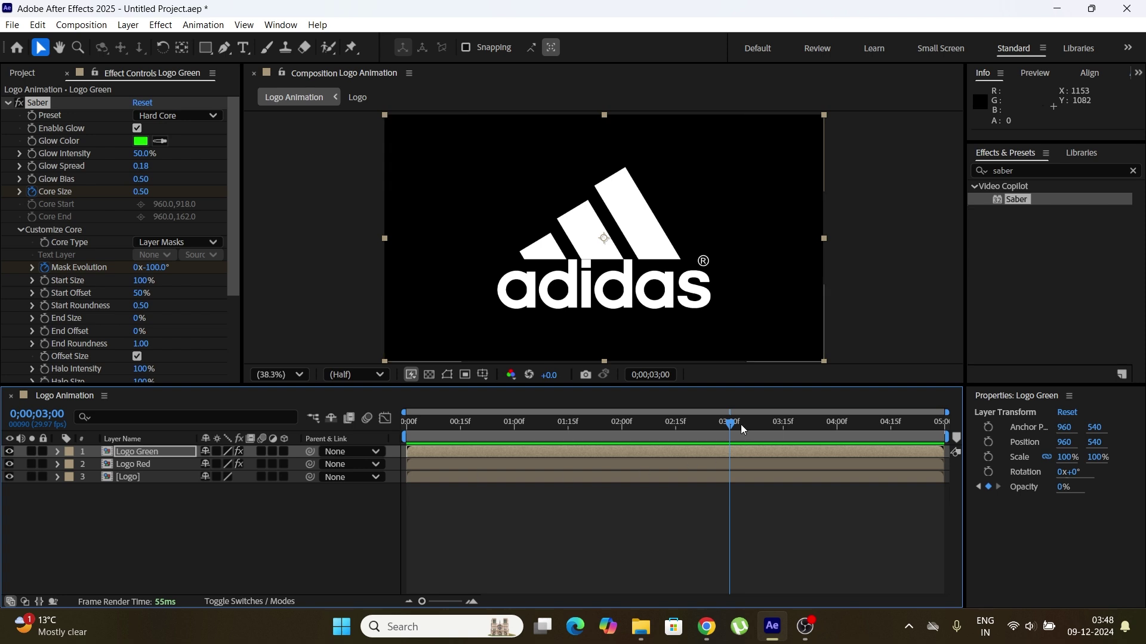
Shorten the composition's work area to end at 0;00;02;18 and play it from the first frame.
drag(729, 433, 675, 436)
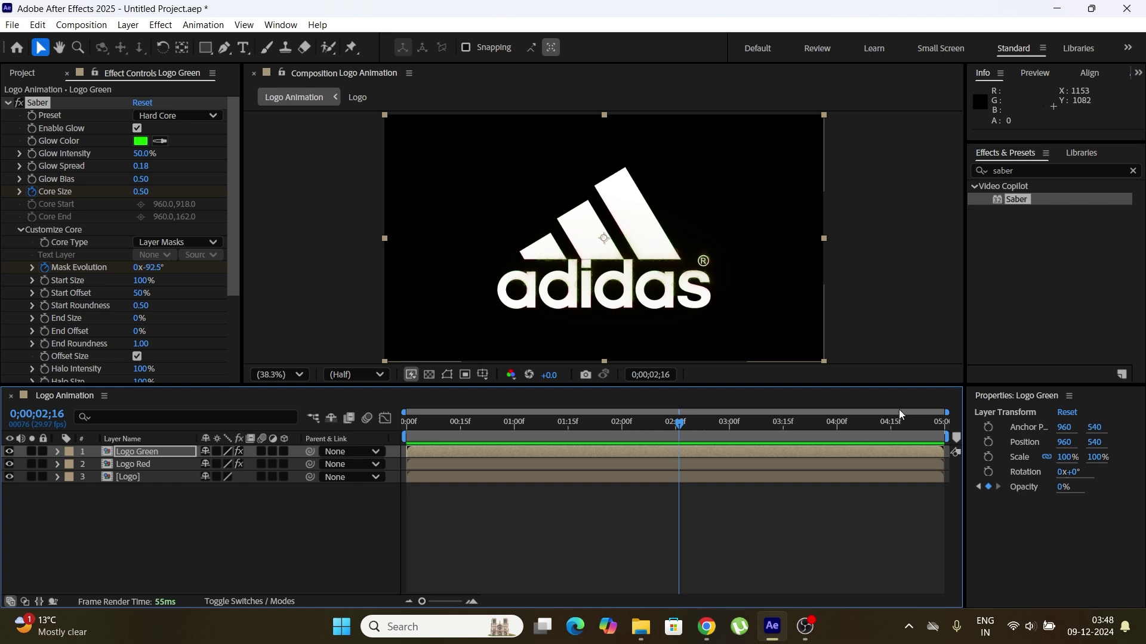
drag(940, 438, 691, 442)
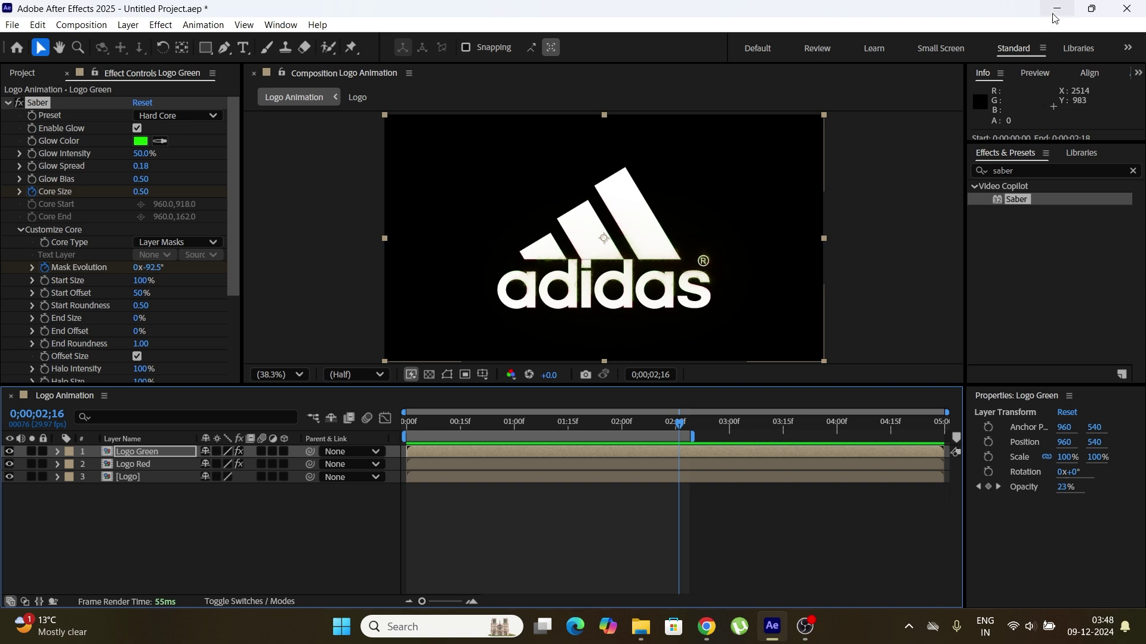
drag(678, 426, 324, 471)
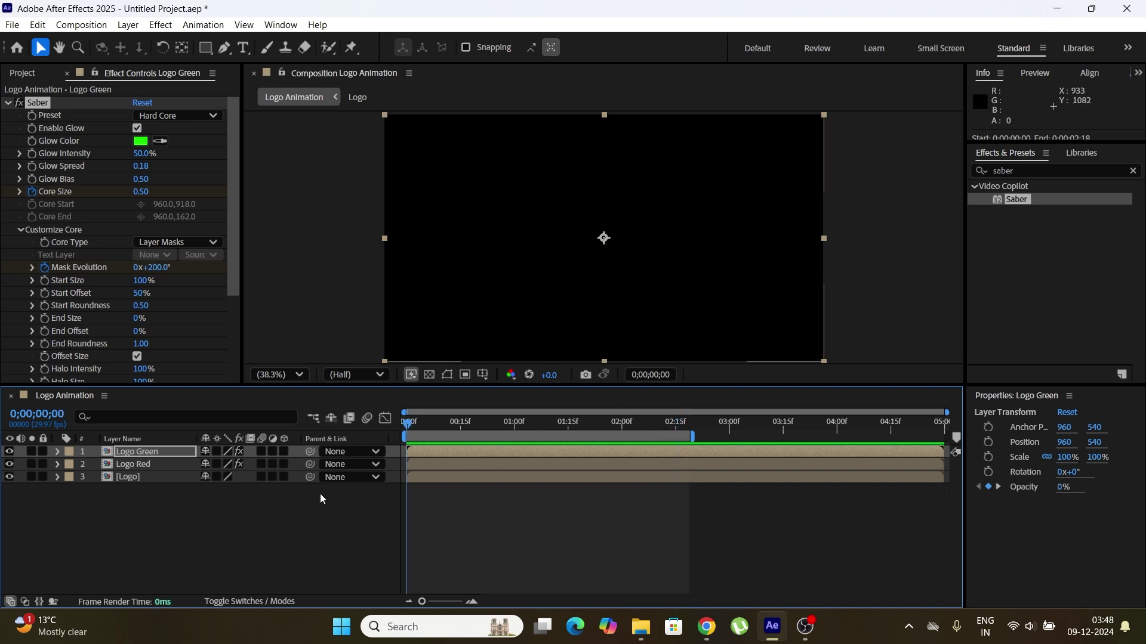
key(space)
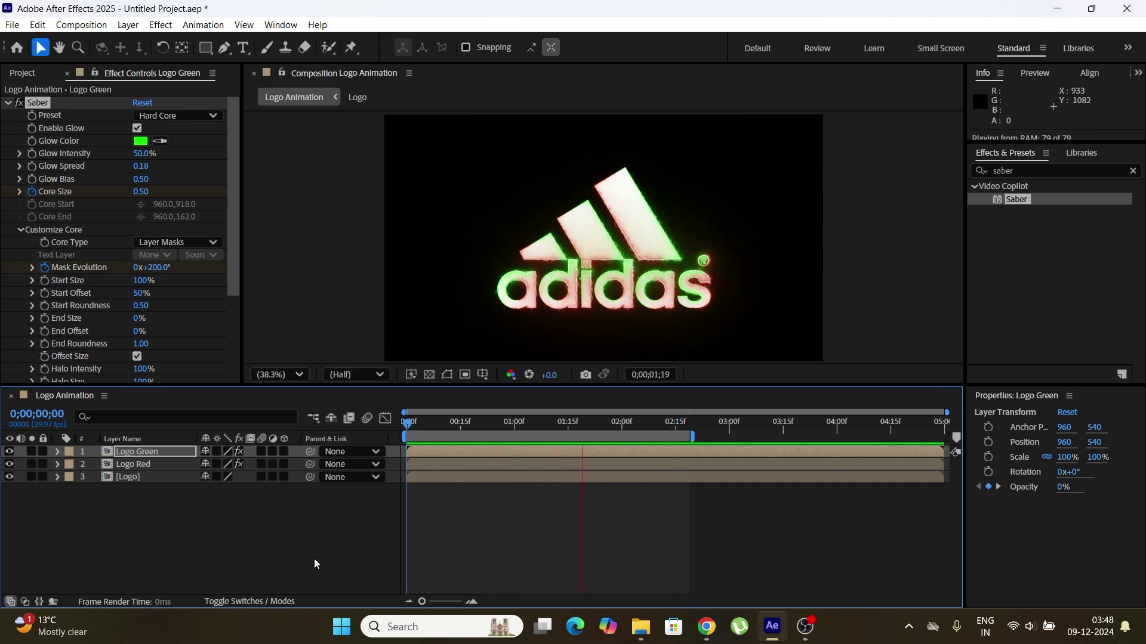